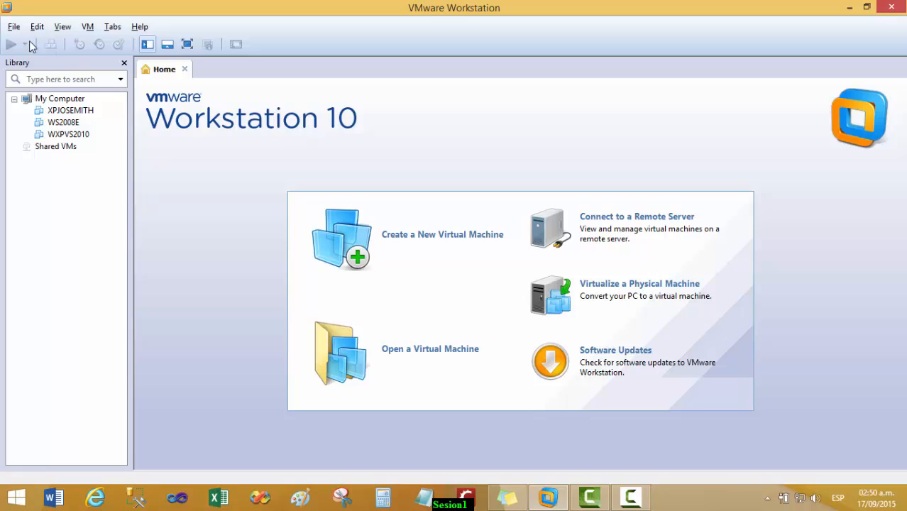
# Start a typical new virtual machine, with the operating system installed later
pyautogui.click(14, 28)
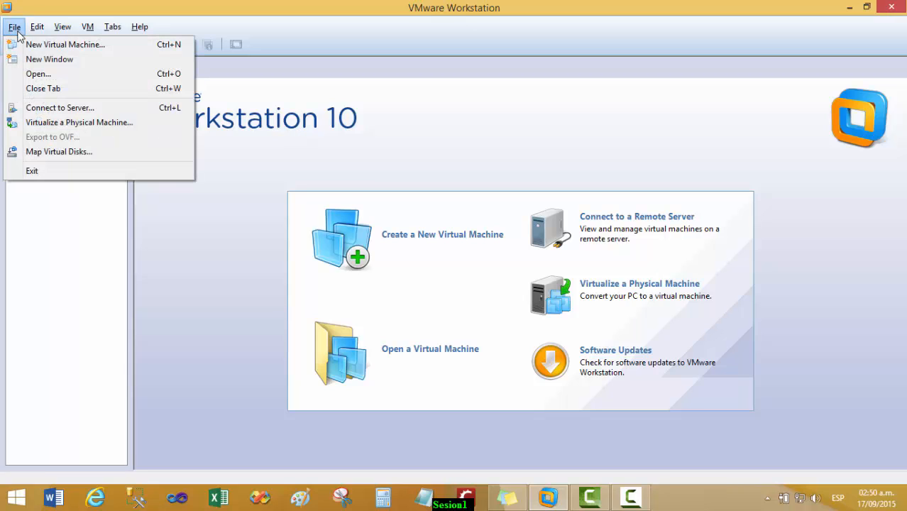
pyautogui.click(94, 45)
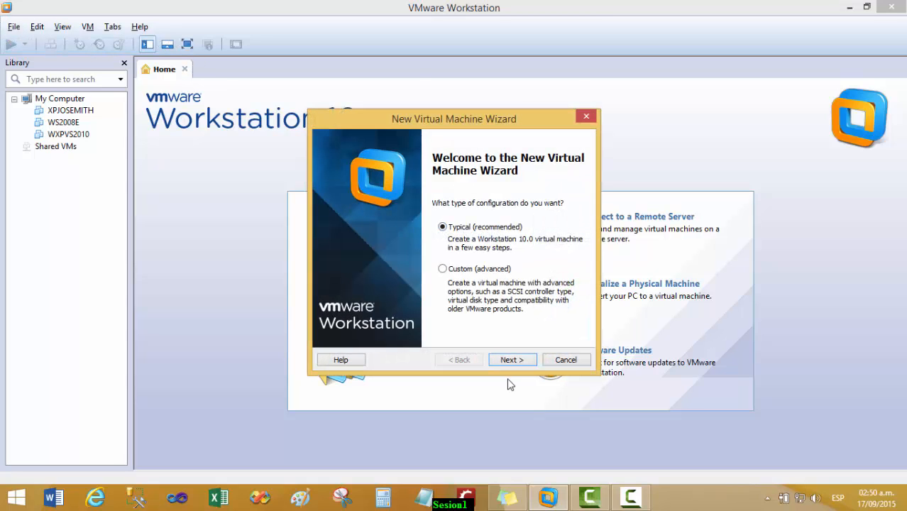
pyautogui.click(511, 360)
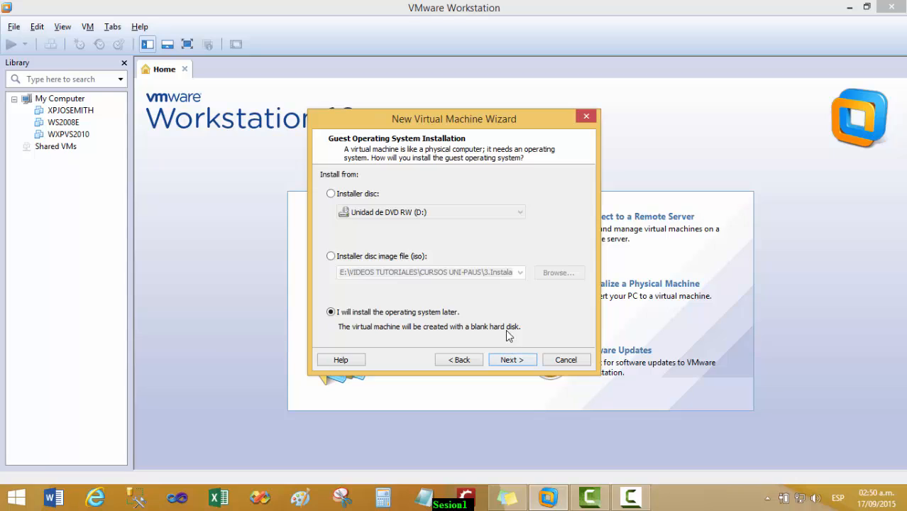
pyautogui.click(330, 311)
pyautogui.click(511, 360)
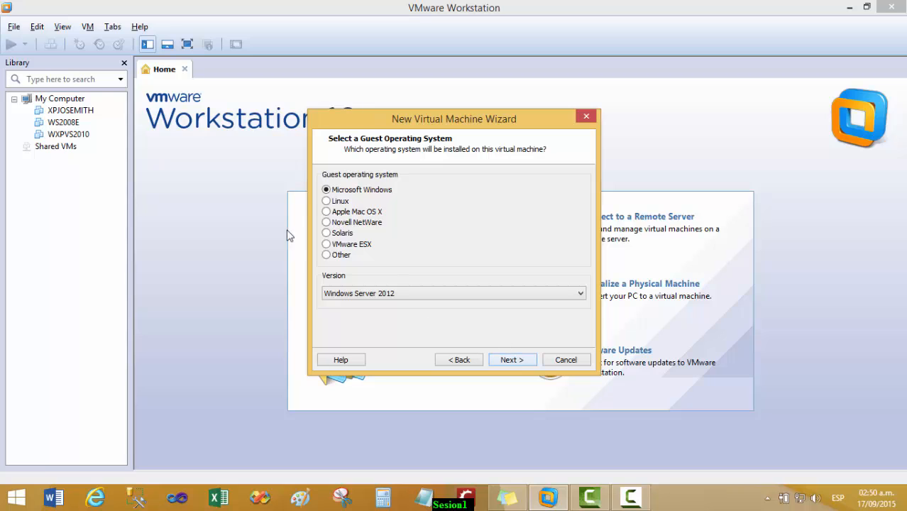
# Choose Windows Server 2012 as the guest OS and begin naming the machine WS2012B
pyautogui.click(403, 293)
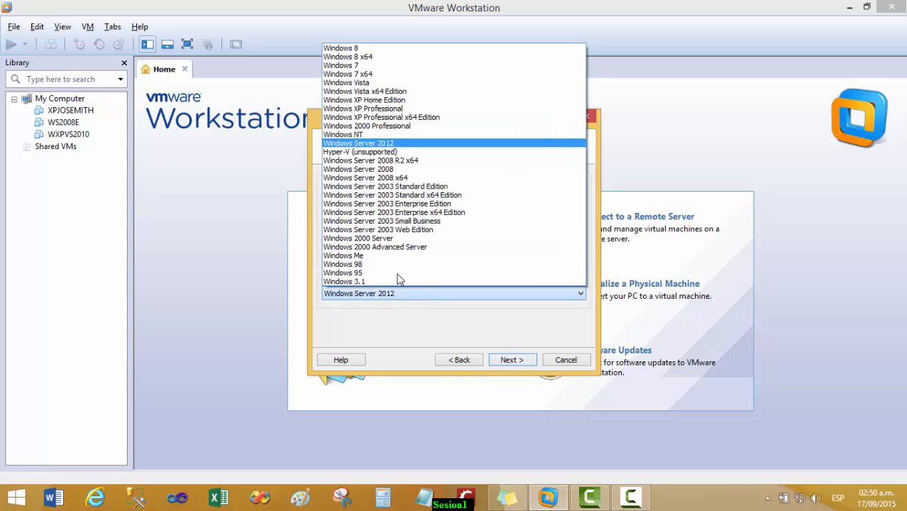
pyautogui.click(377, 144)
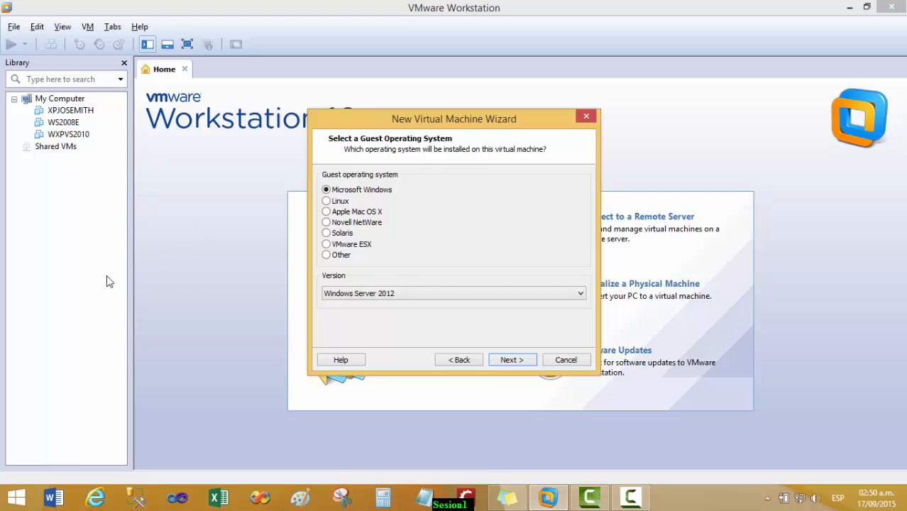
pyautogui.click(514, 360)
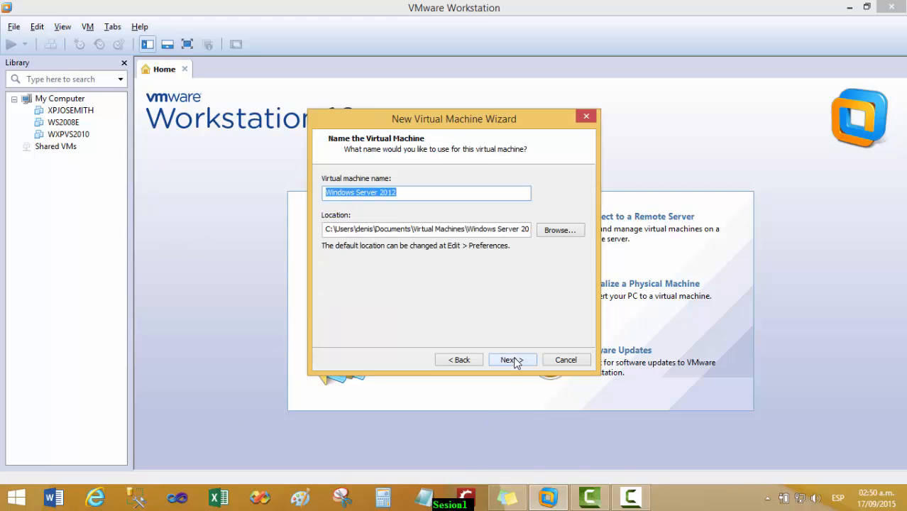
pyautogui.moveTo(425, 191); pyautogui.dragTo(184, 176)
pyautogui.write('WS')
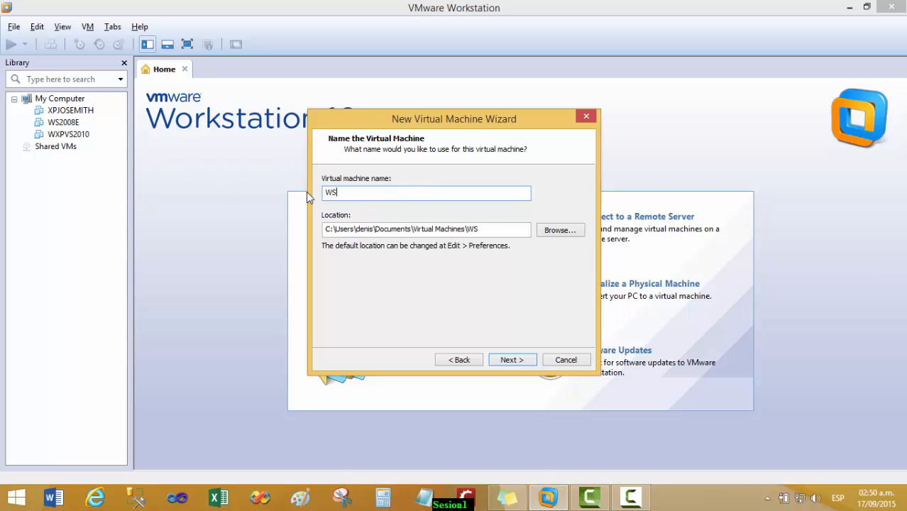
pyautogui.write('2012BD')
# Change the maximum disk size from 60 GB to 30 GB, split into multiple files, and reach the summary
pyautogui.click(507, 360)
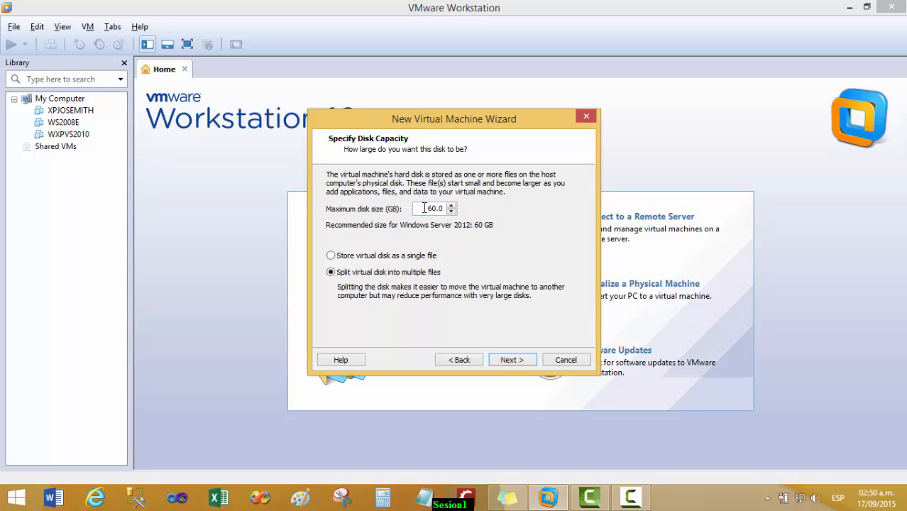
pyautogui.moveTo(425, 208); pyautogui.dragTo(460, 207)
pyautogui.click(429, 208)
pyautogui.doubleClick(433, 208)
pyautogui.write('20')
pyautogui.press('BackSpace')
pyautogui.click(499, 360)
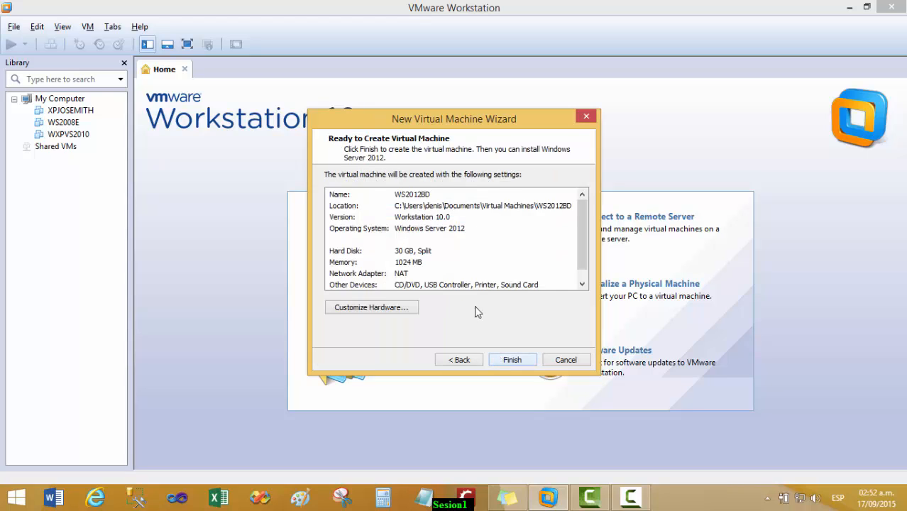
# In Customize Hardware, replace the 1024 MB memory with 1500 MB
pyautogui.click(383, 310)
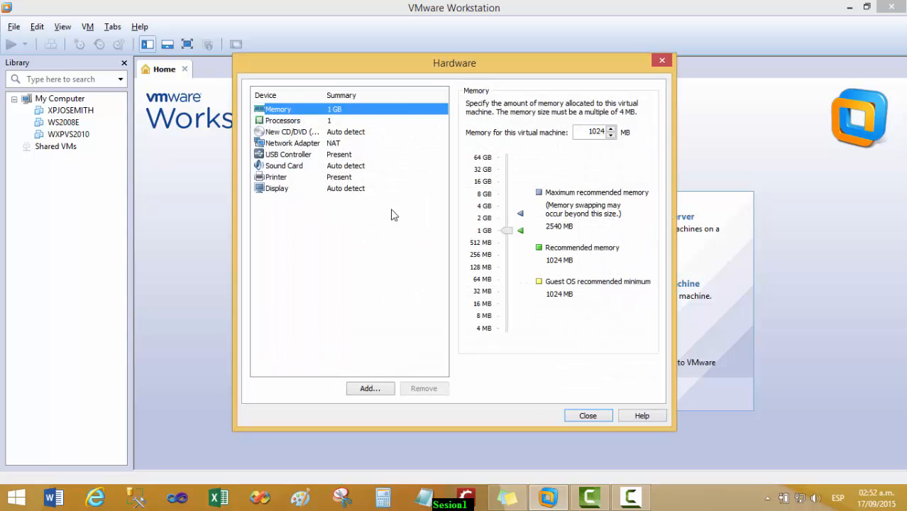
pyautogui.moveTo(589, 134); pyautogui.dragTo(634, 135)
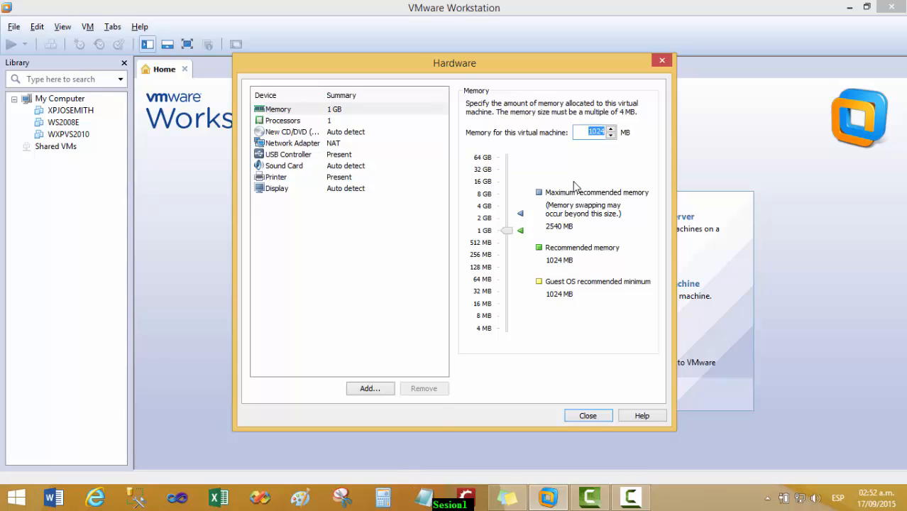
pyautogui.click(391, 494)
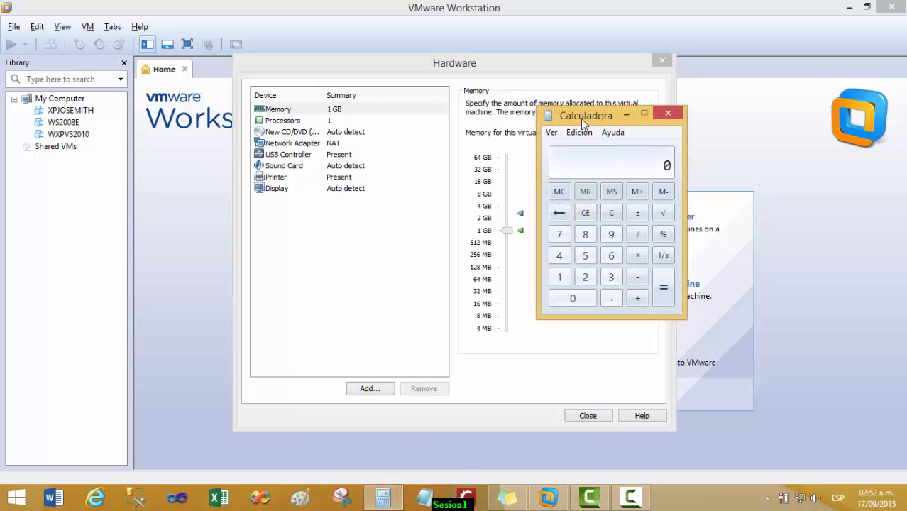
pyautogui.moveTo(581, 118); pyautogui.dragTo(421, 192)
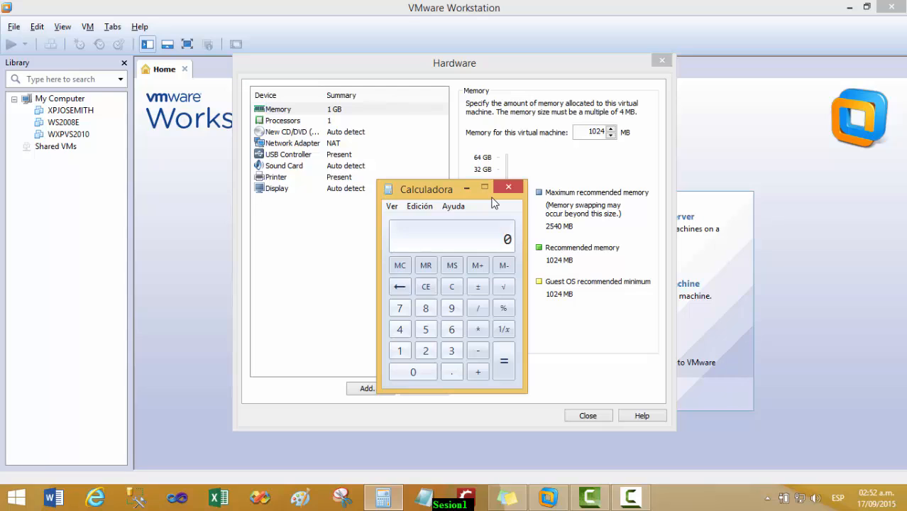
pyautogui.write('1024')
pyautogui.click(508, 186)
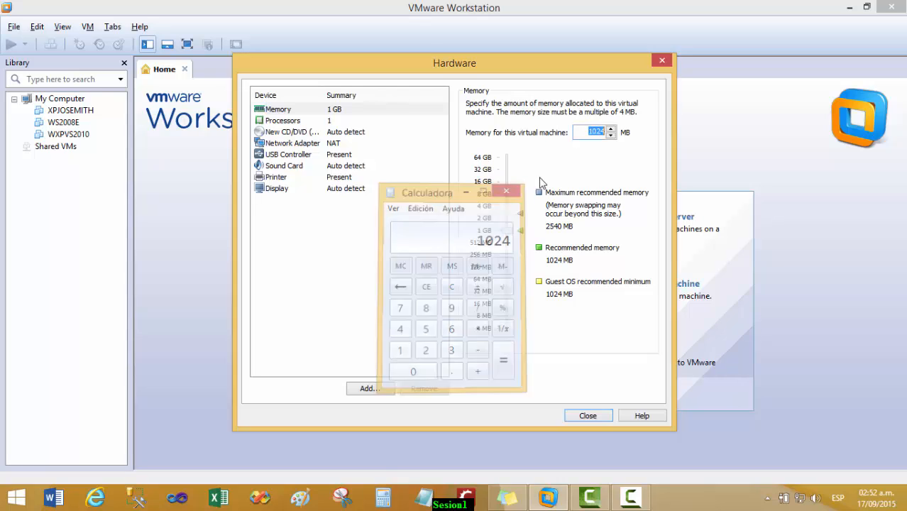
pyautogui.write('1500')
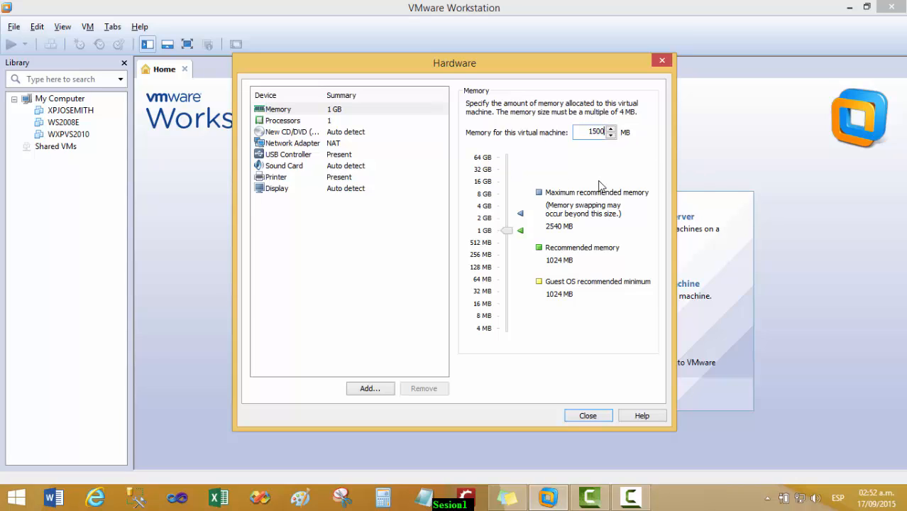
# Set the number of processors to 4 and select the CD/DVD drive
pyautogui.click(276, 122)
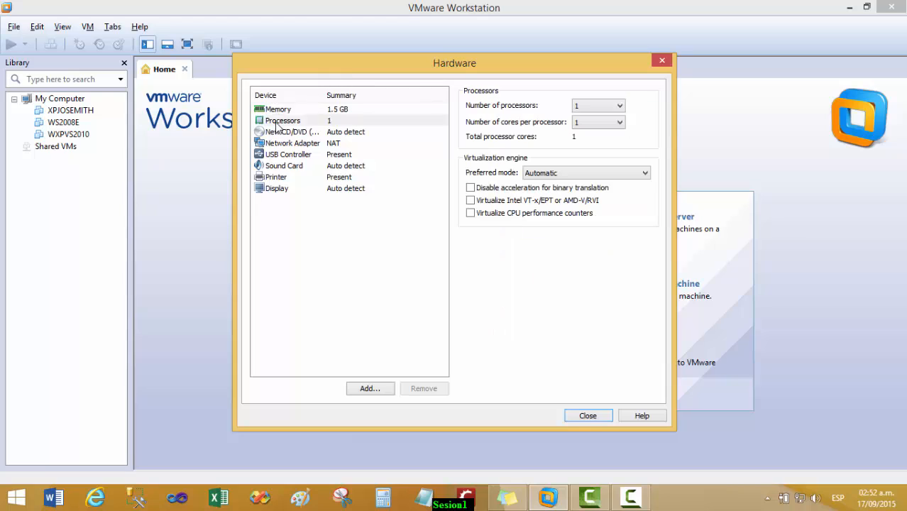
pyautogui.click(602, 105)
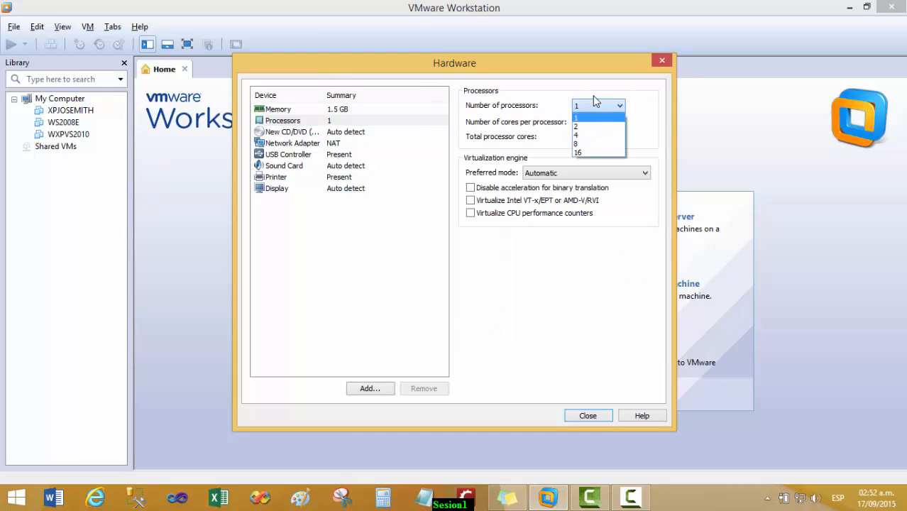
pyautogui.click(588, 135)
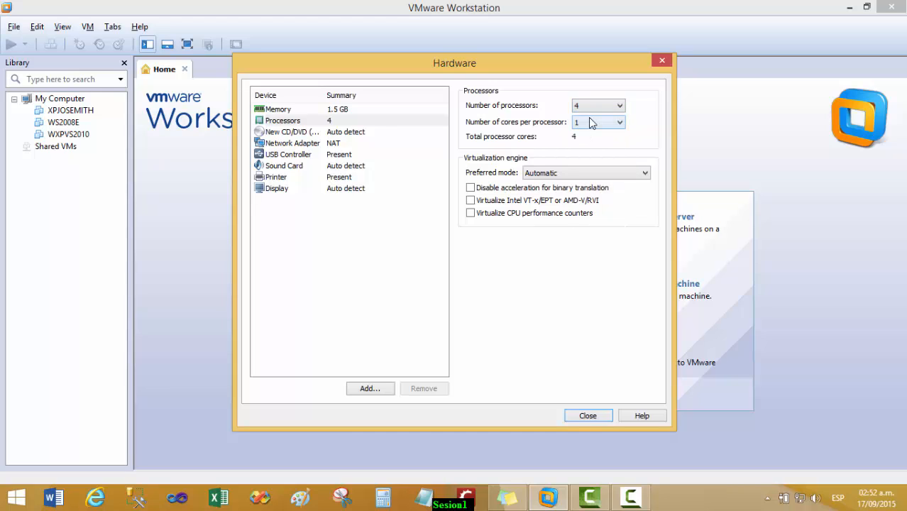
pyautogui.click(341, 132)
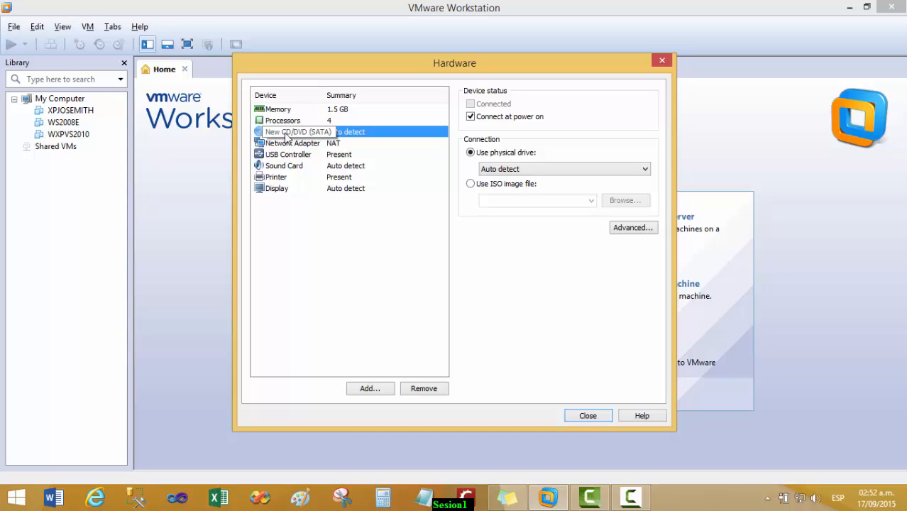
# Point the CD/DVD drive at the Windows installation ISO image file
pyautogui.click(517, 169)
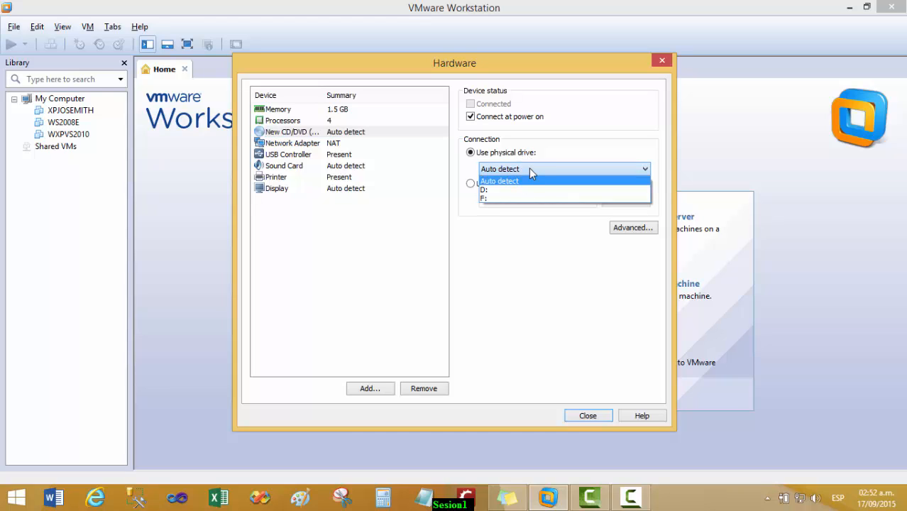
pyautogui.click(542, 167)
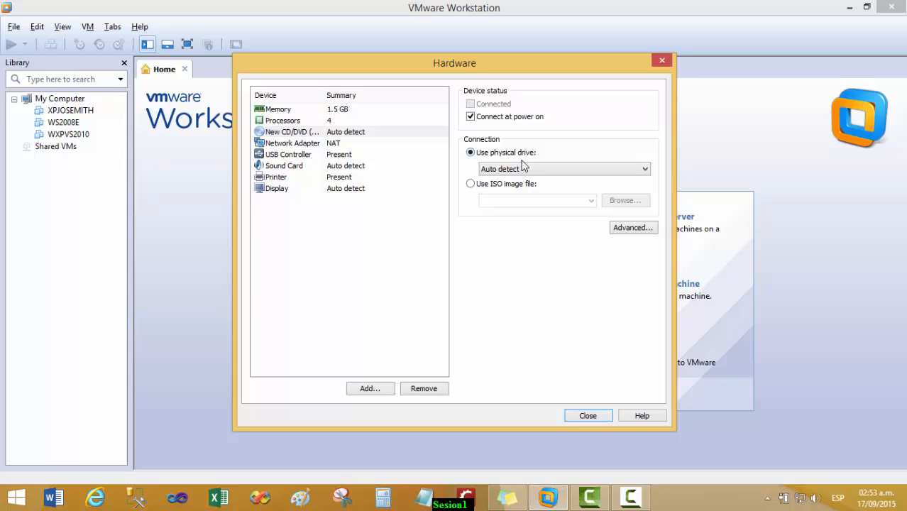
pyautogui.click(472, 184)
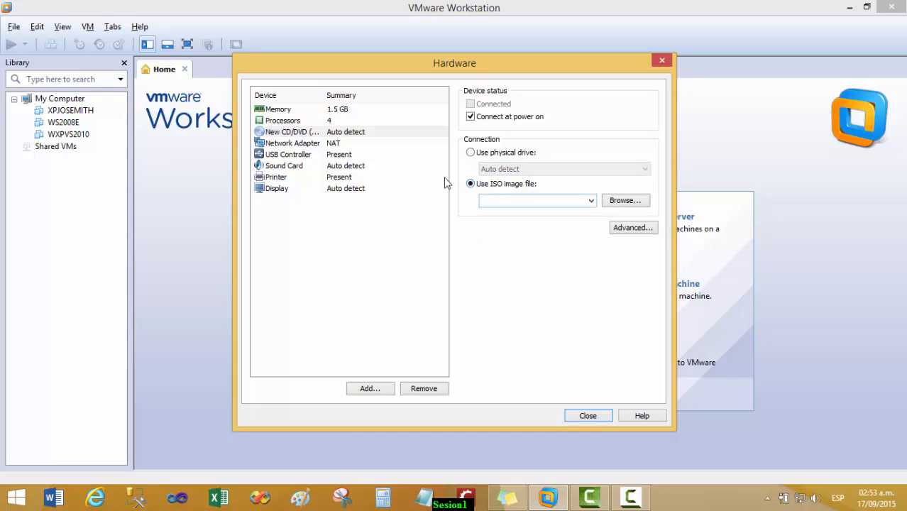
pyautogui.click(624, 202)
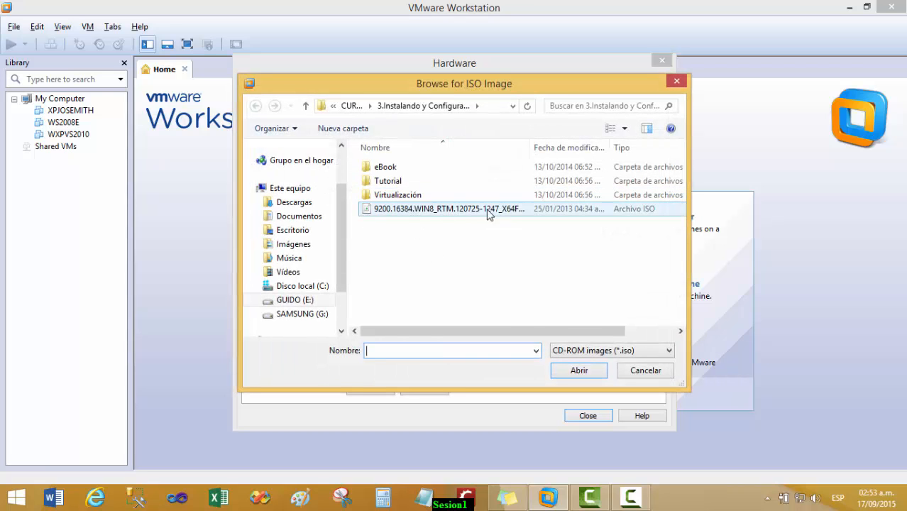
pyautogui.doubleClick(395, 211)
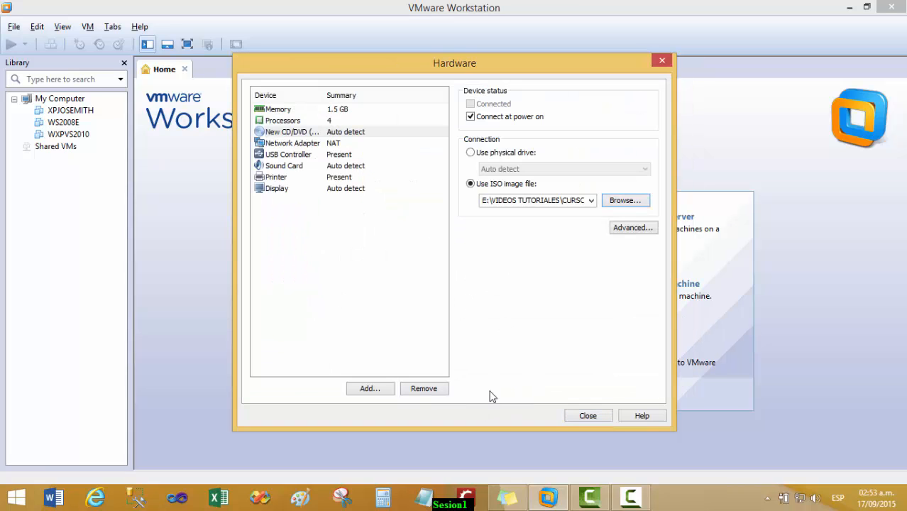
# Review the USB, sound, printer, memory and processor settings, then return to the summary
pyautogui.click(288, 154)
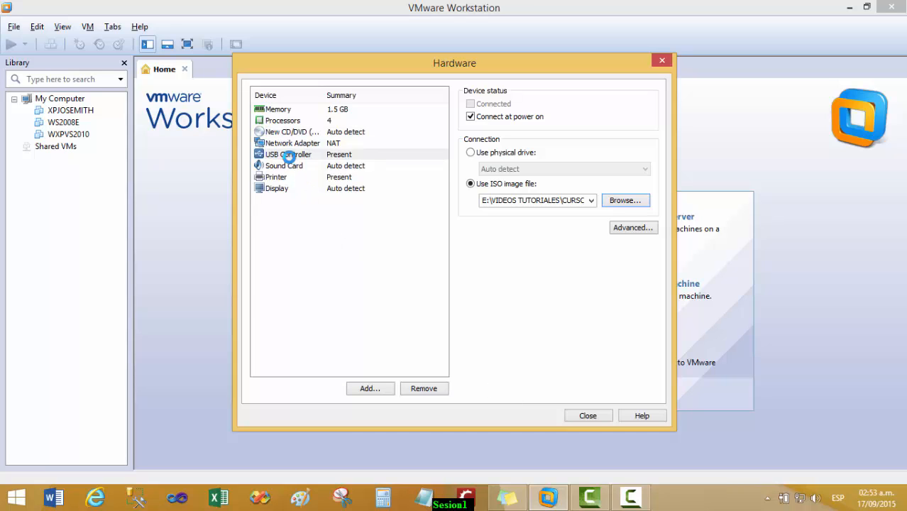
pyautogui.click(284, 167)
pyautogui.click(277, 177)
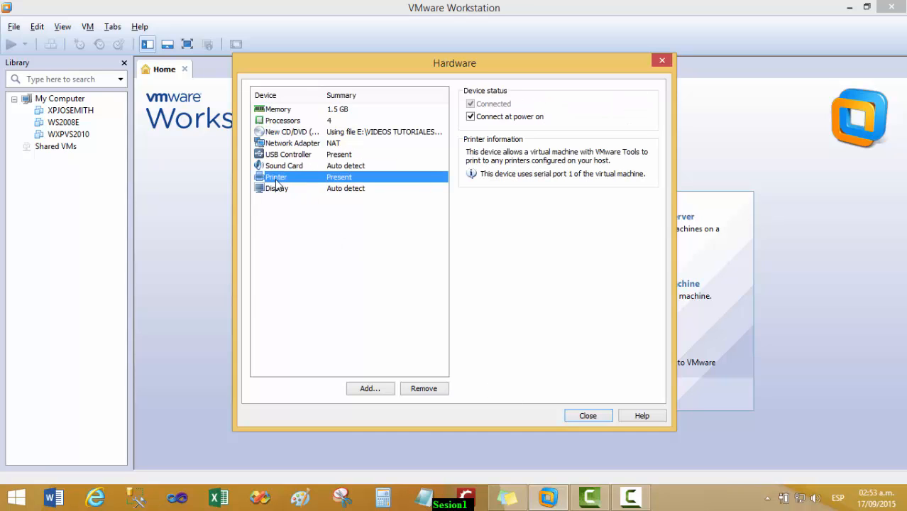
pyautogui.click(287, 111)
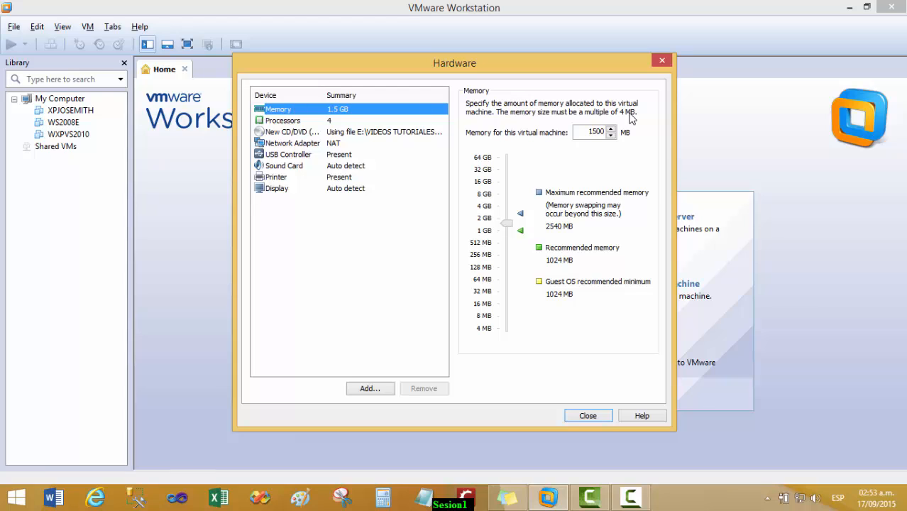
pyautogui.click(283, 121)
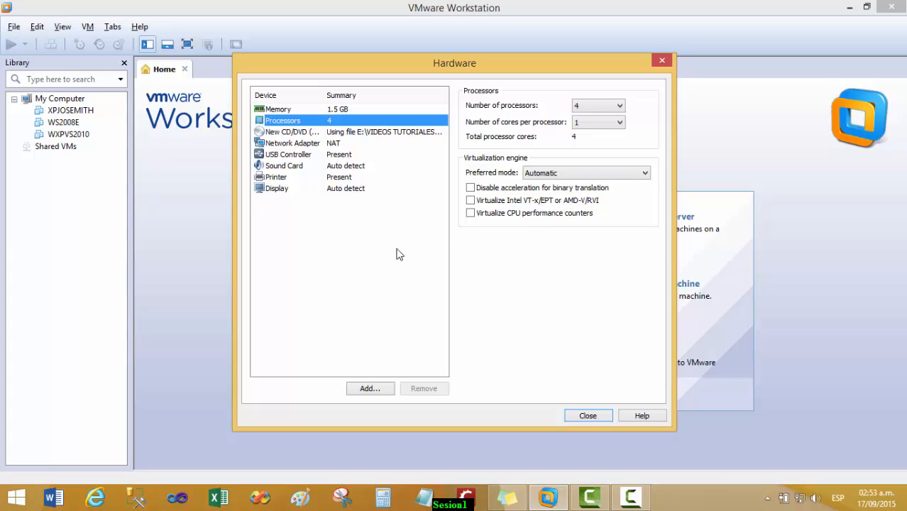
pyautogui.click(588, 416)
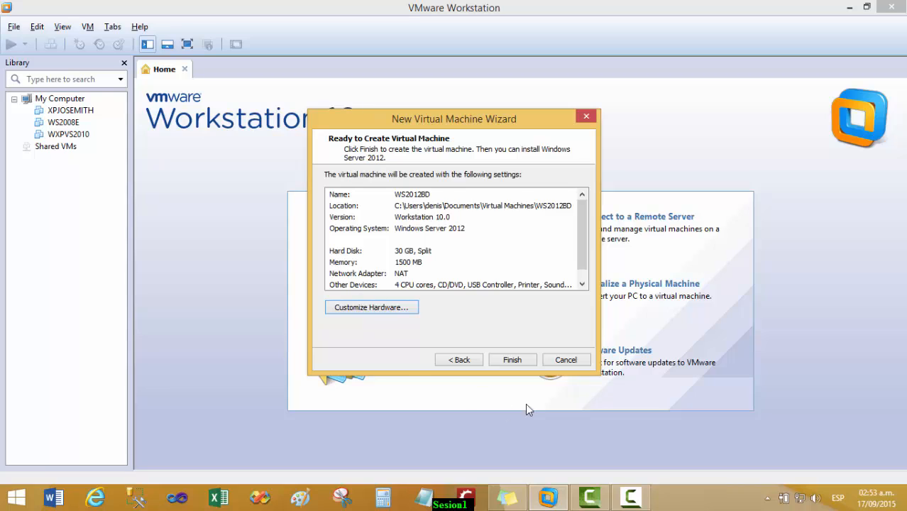
# Finish creating WS2012BD and power it on
pyautogui.click(514, 360)
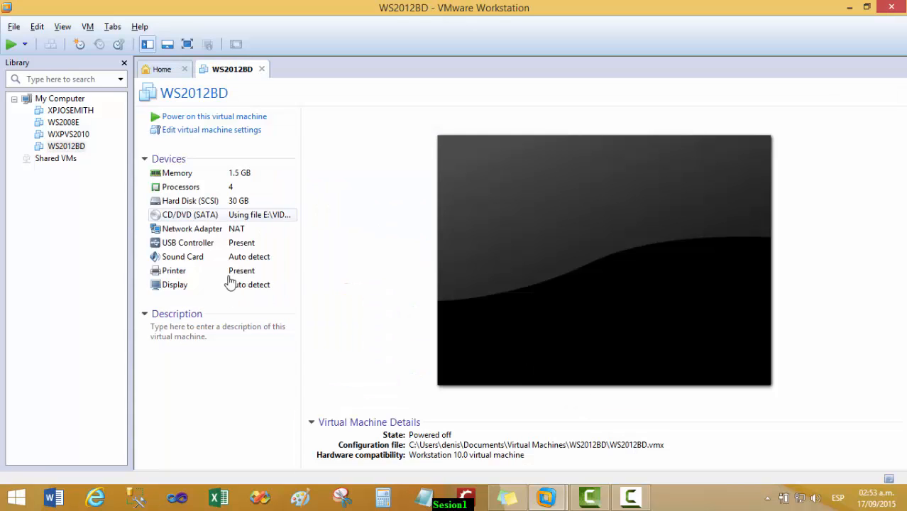
pyautogui.click(220, 124)
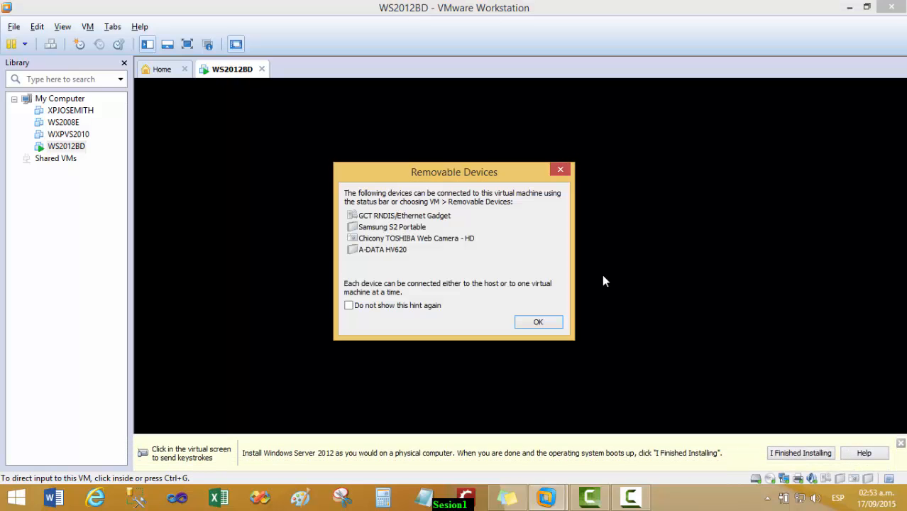
# Dismiss the removable-devices notice and installation tip while Windows Setup loads
pyautogui.click(528, 327)
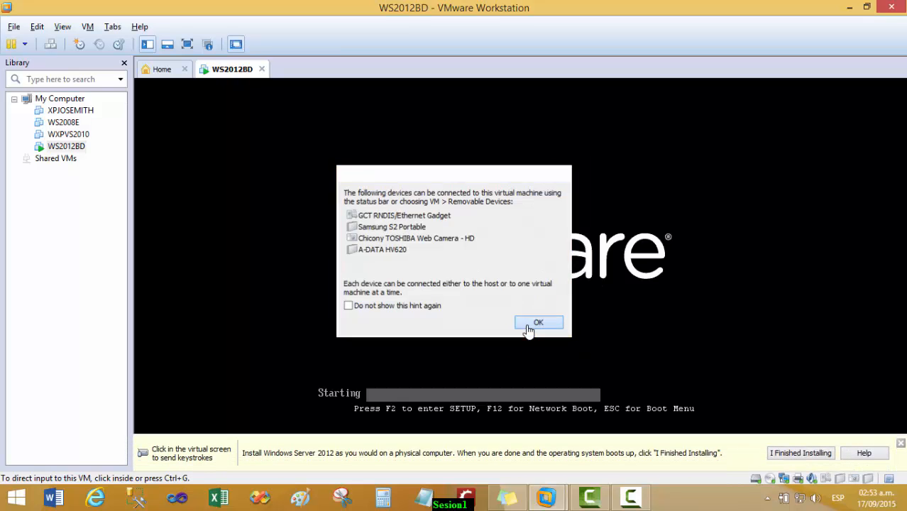
pyautogui.click(901, 444)
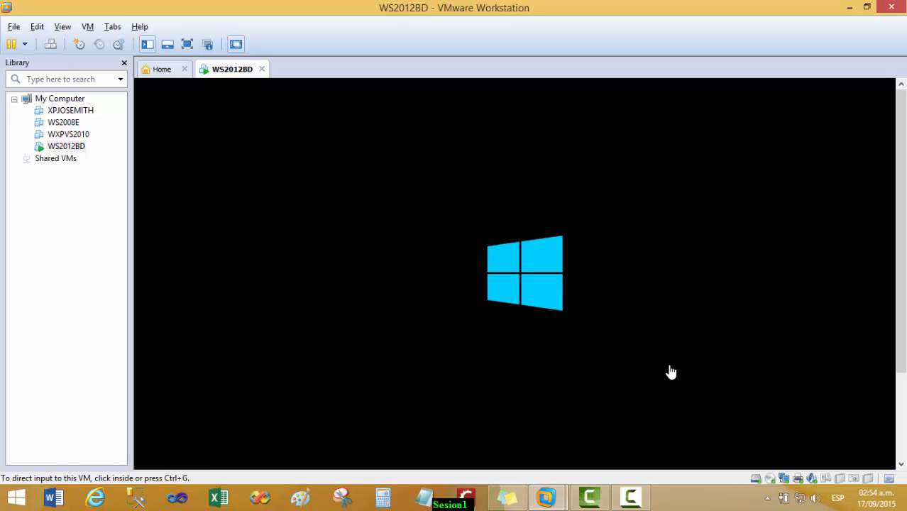
pyautogui.moveTo(902, 245); pyautogui.dragTo(902, 206)
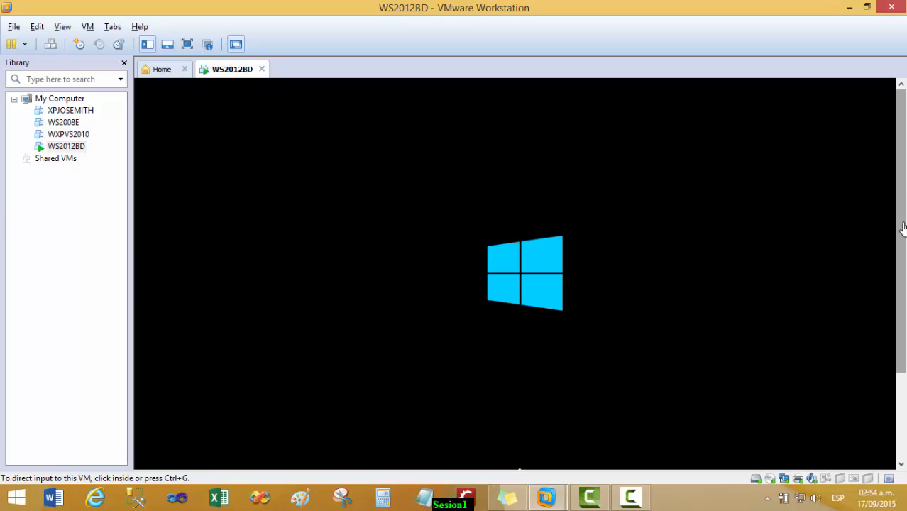
pyautogui.moveTo(901, 223); pyautogui.dragTo(903, 267)
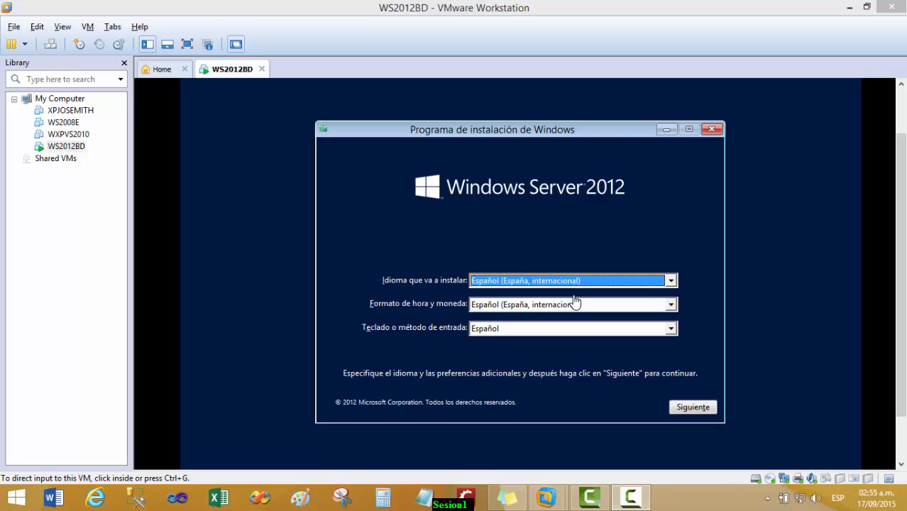
# Accept the Spanish language settings and start the Windows Server installation
pyautogui.click(685, 415)
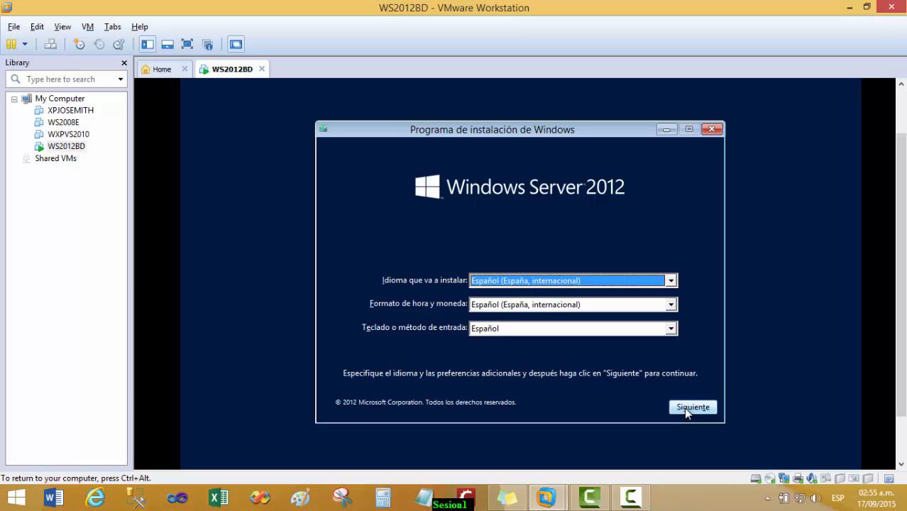
pyautogui.click(686, 410)
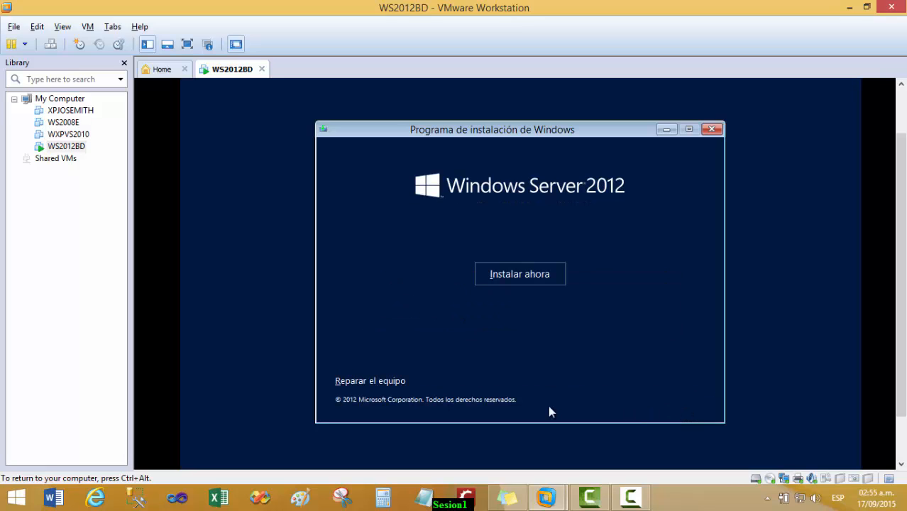
pyautogui.click(513, 276)
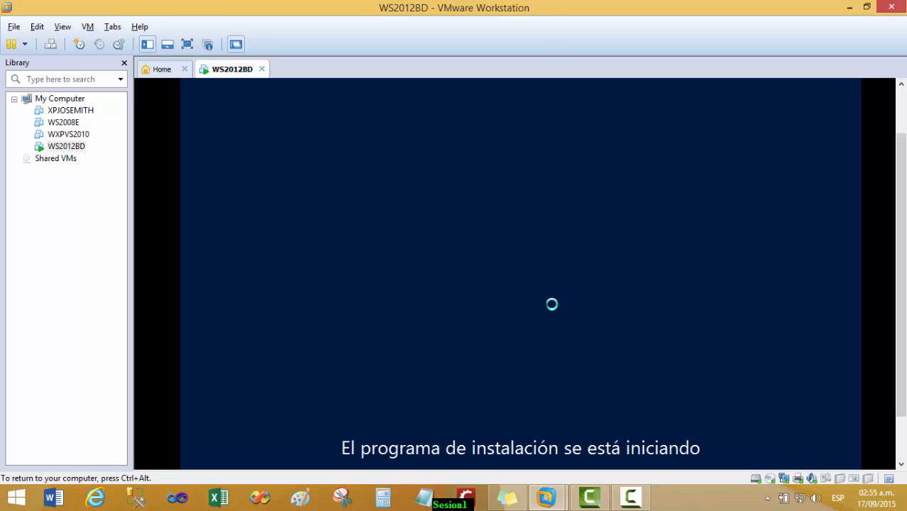
pyautogui.hotkey('ctrl', 'alt')
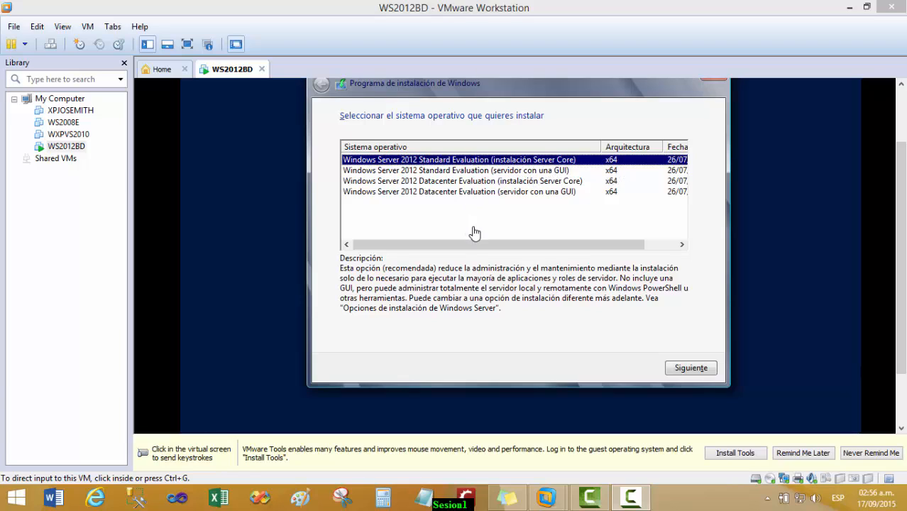
# Pick Windows Server 2012 Datacenter Evaluation (servidor con una GUI) and continue to the license terms
pyautogui.click(572, 250)
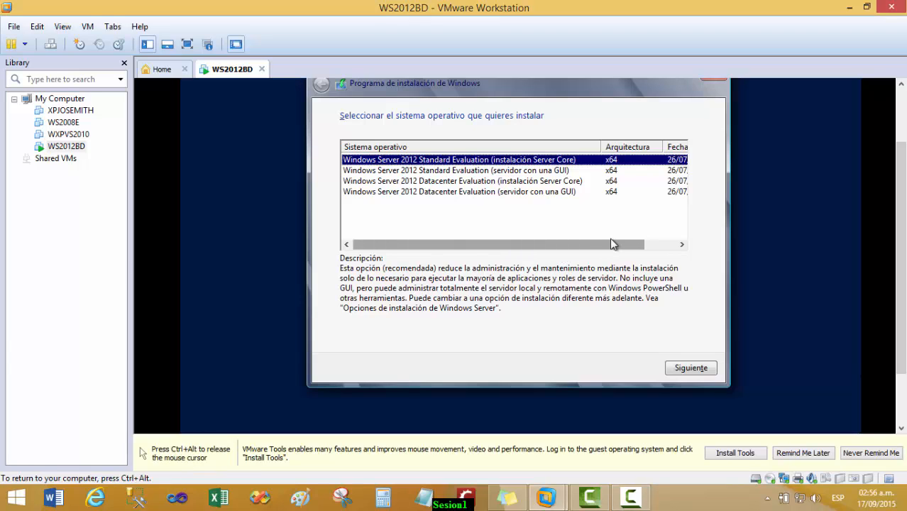
pyautogui.click(633, 237)
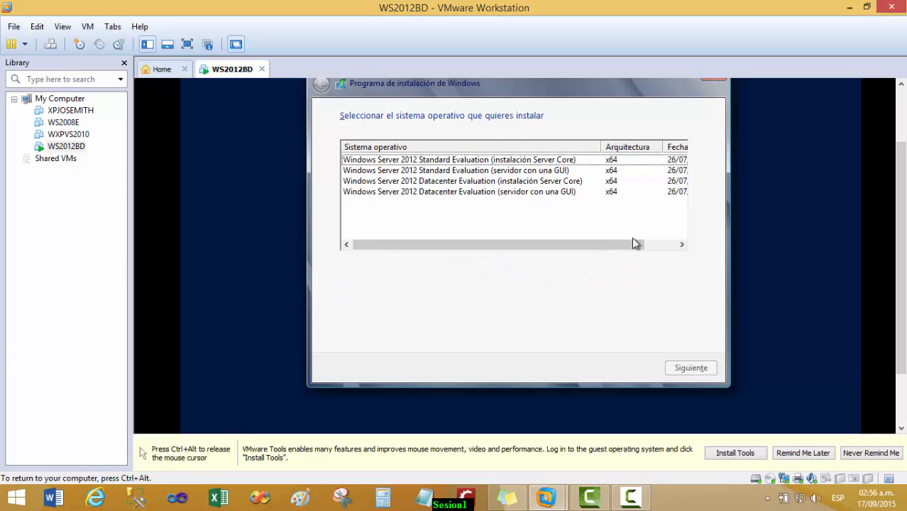
pyautogui.click(435, 195)
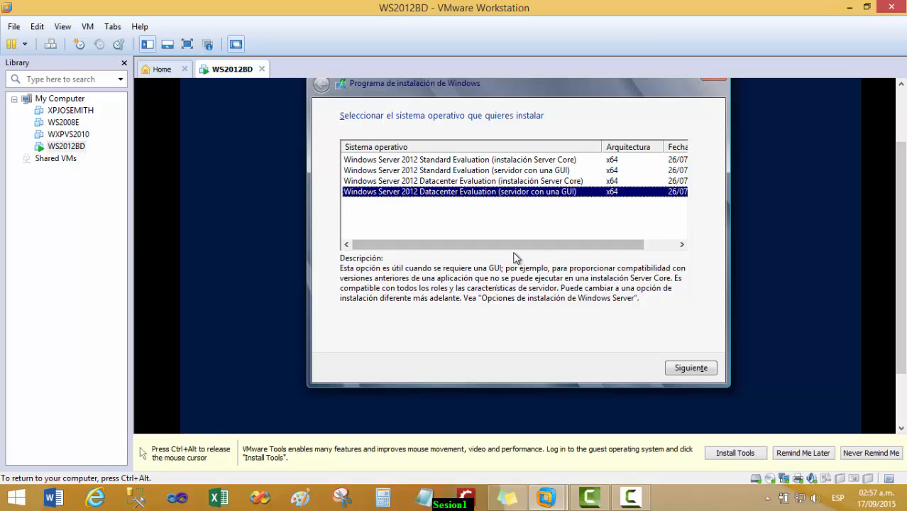
pyautogui.moveTo(635, 244); pyautogui.dragTo(500, 245)
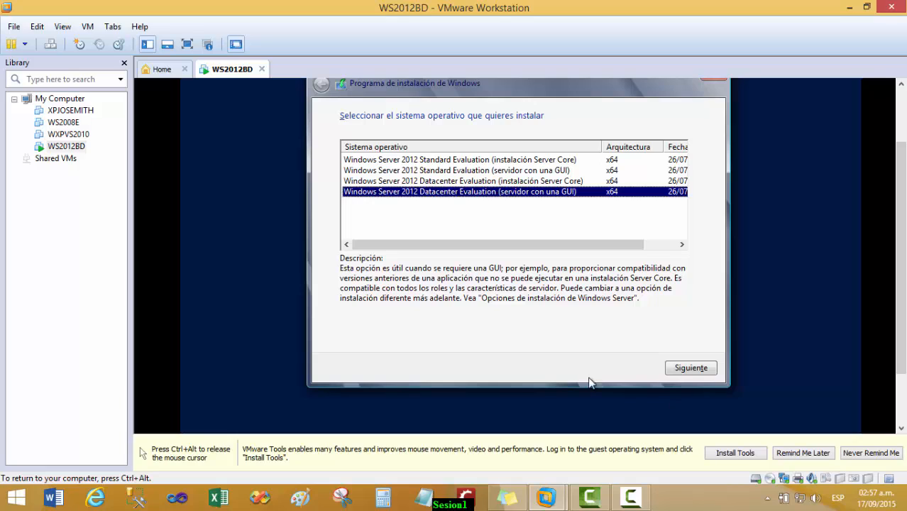
pyautogui.click(695, 371)
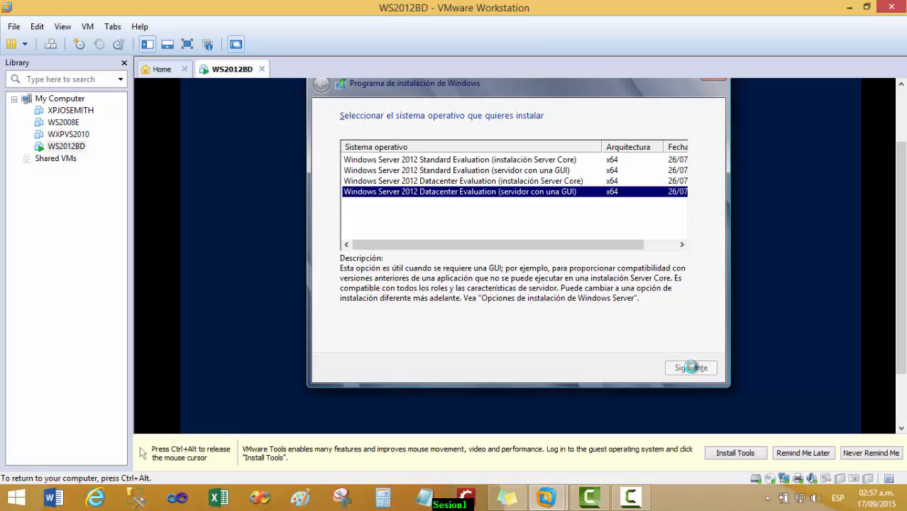
pyautogui.hotkey('ctrl', 'alt')
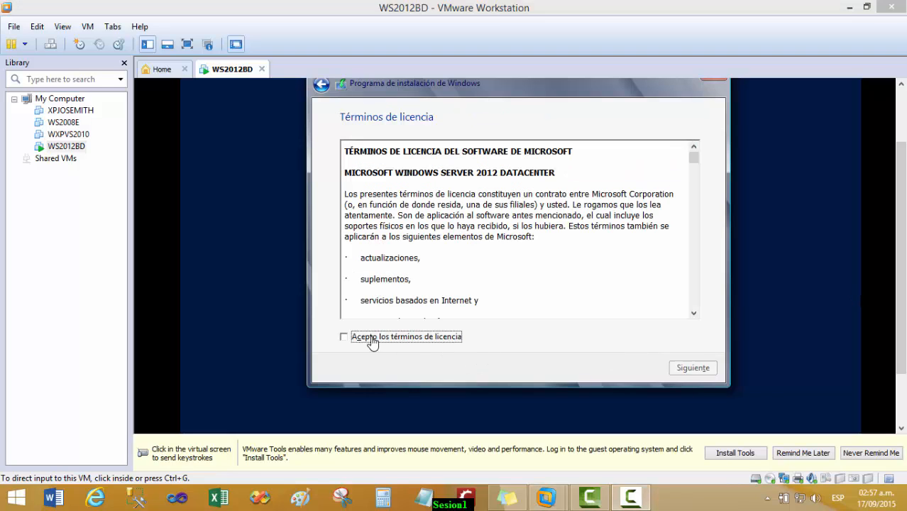
# Accept the license terms and choose the Personalizada Windows-only installation
pyautogui.click(353, 340)
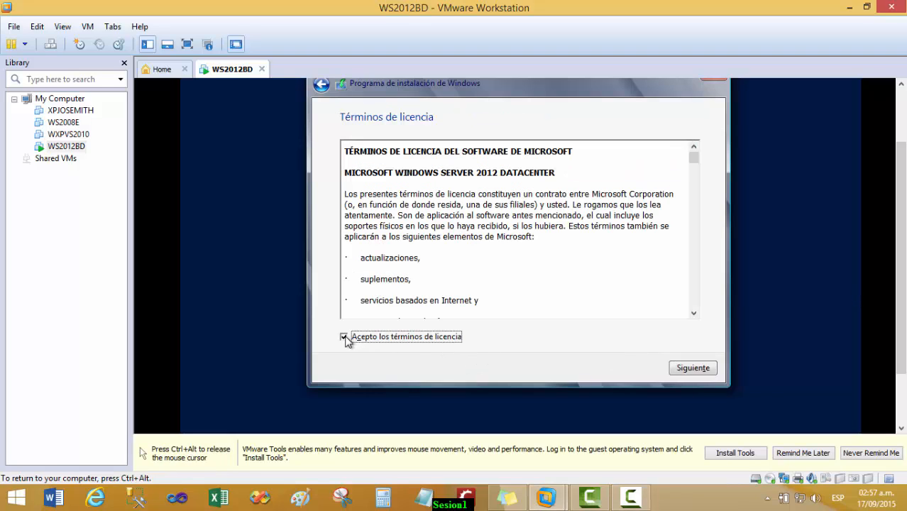
pyautogui.click(694, 370)
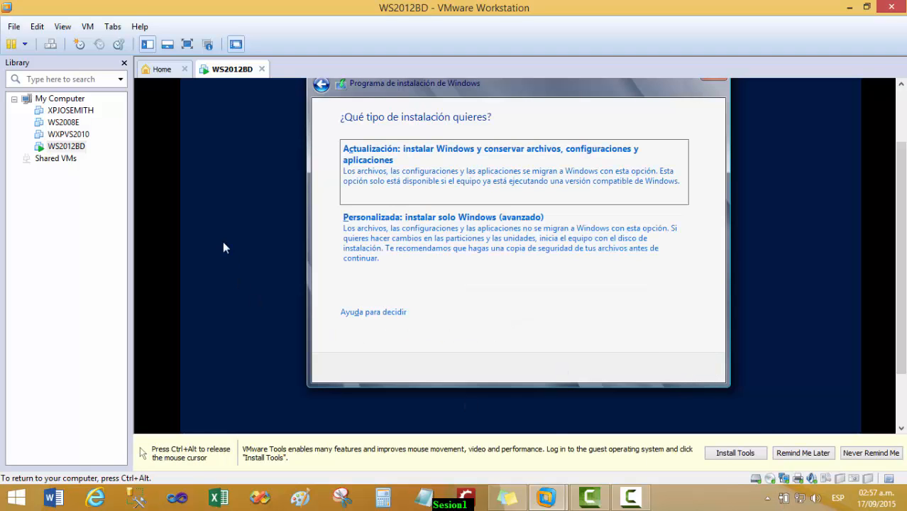
pyautogui.click(418, 238)
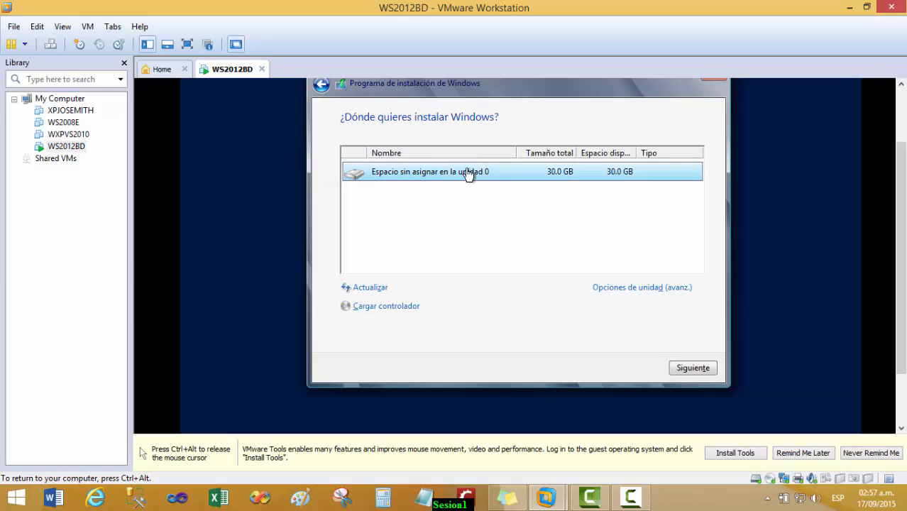
# Create a 30720 MB partition on drive 0, accept the system partition, and start installing Windows
pyautogui.click(625, 288)
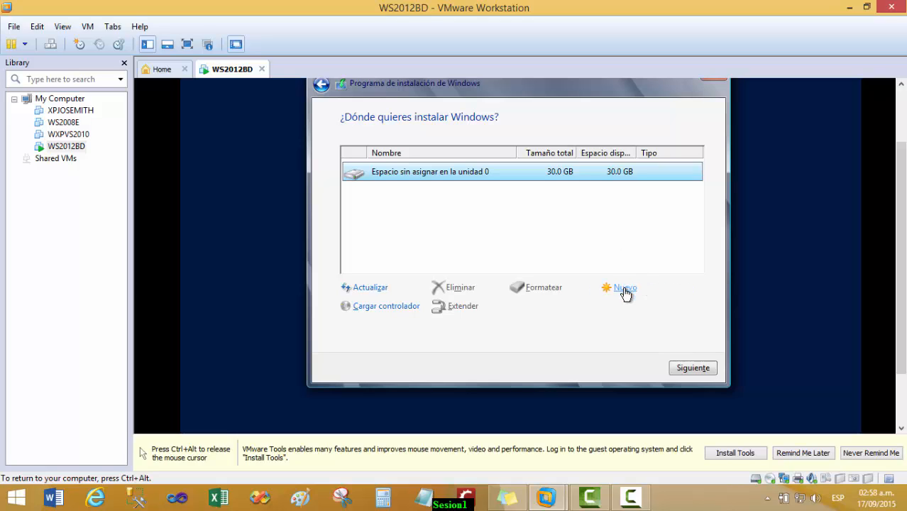
pyautogui.click(625, 293)
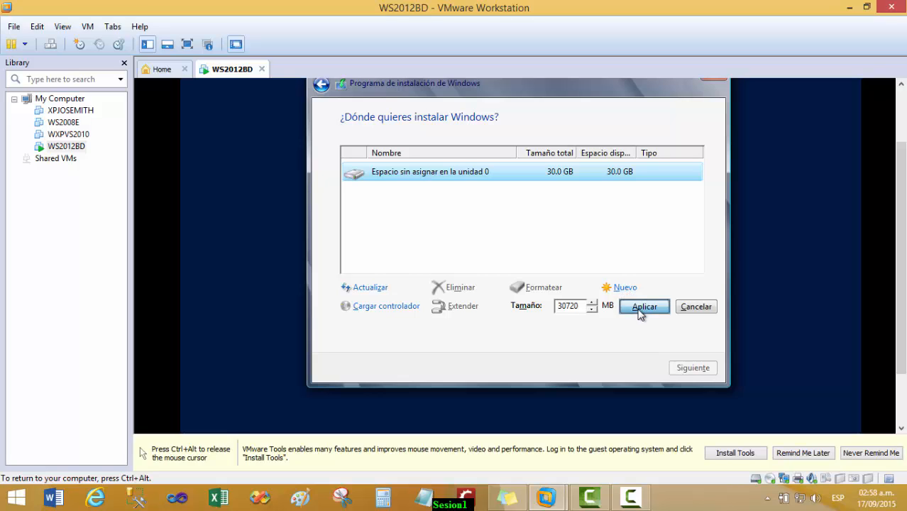
pyautogui.click(641, 314)
pyautogui.click(611, 306)
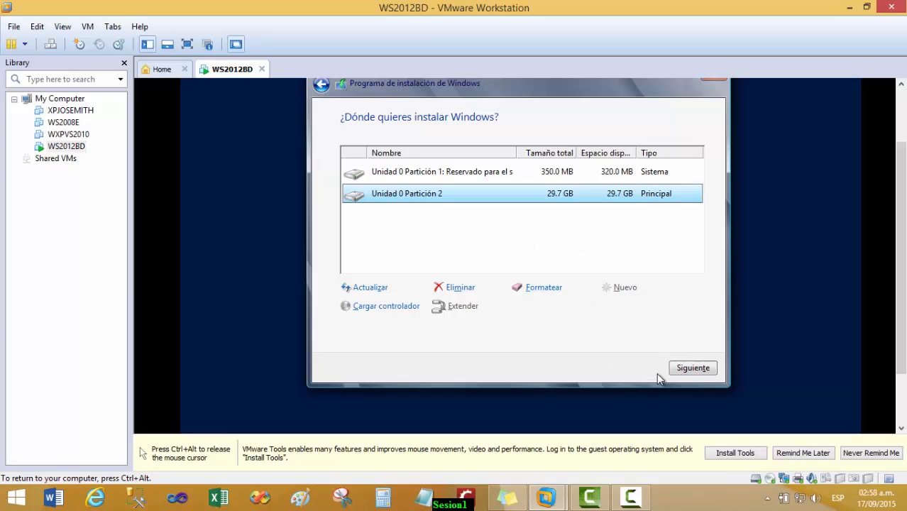
pyautogui.click(680, 366)
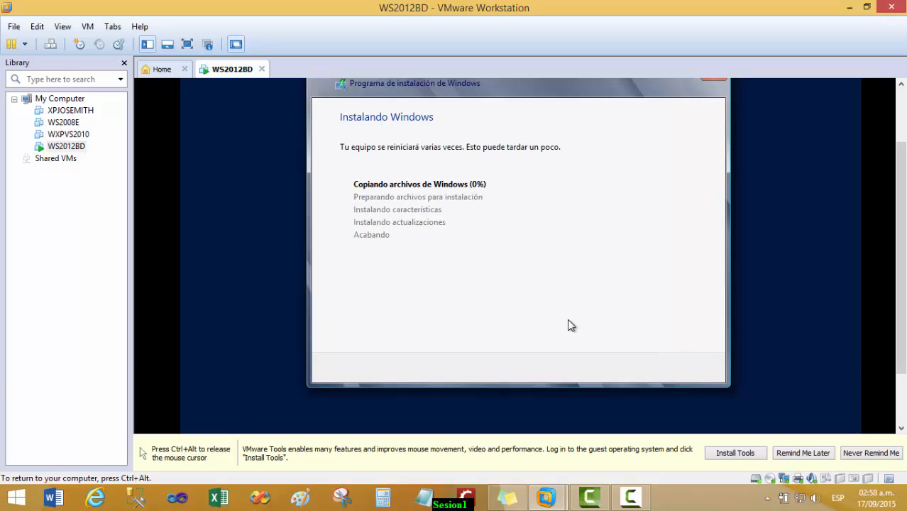
# Release input to the host while Windows finishes installing and reboots to the Configuración password page
pyautogui.hotkey('ctrl', 'alt')
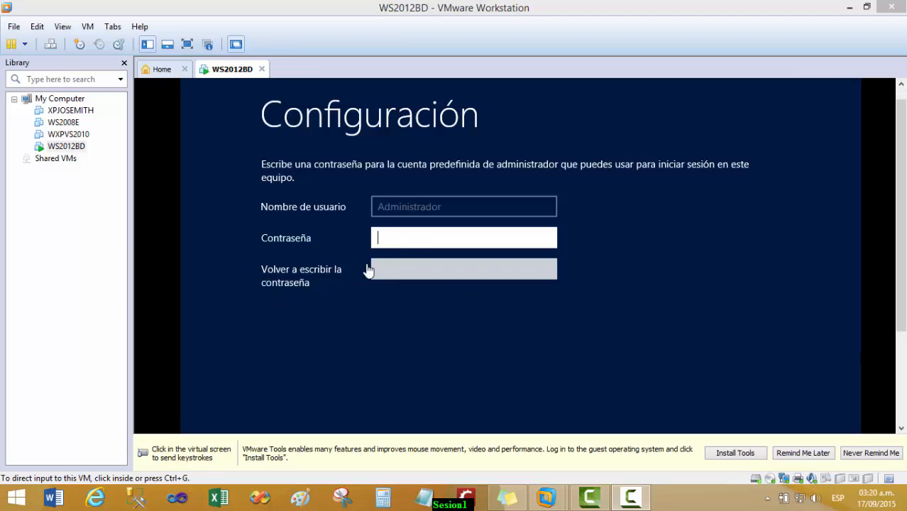
# Enter the Administrator password in Contraseña, retype it in the confirmation field, and submit it
pyautogui.click(413, 241)
pyautogui.write('P')
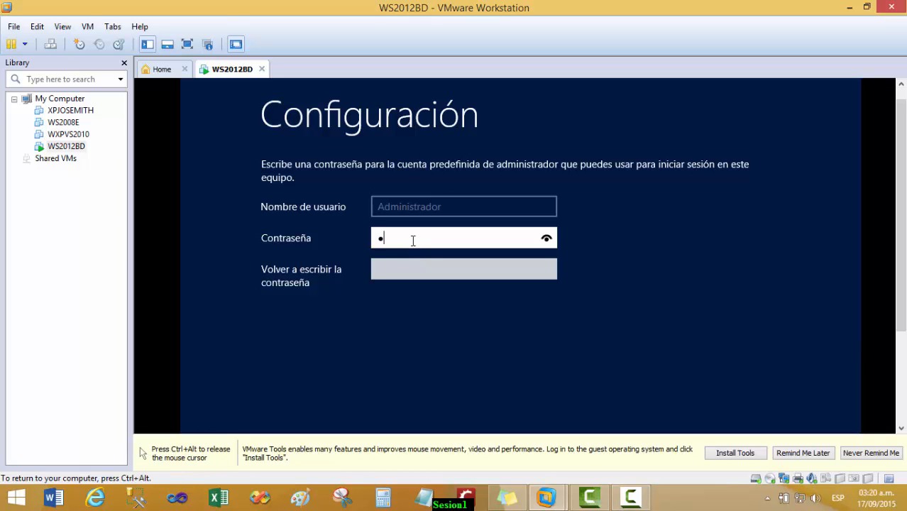
pyautogui.write('@ss')
pyautogui.press('BackSpace')
pyautogui.press('BackSpace')
pyautogui.press('BackSpace')
pyautogui.press('BackSpace')
pyautogui.write('•••••••••')
pyautogui.click(427, 276)
pyautogui.write('•••')
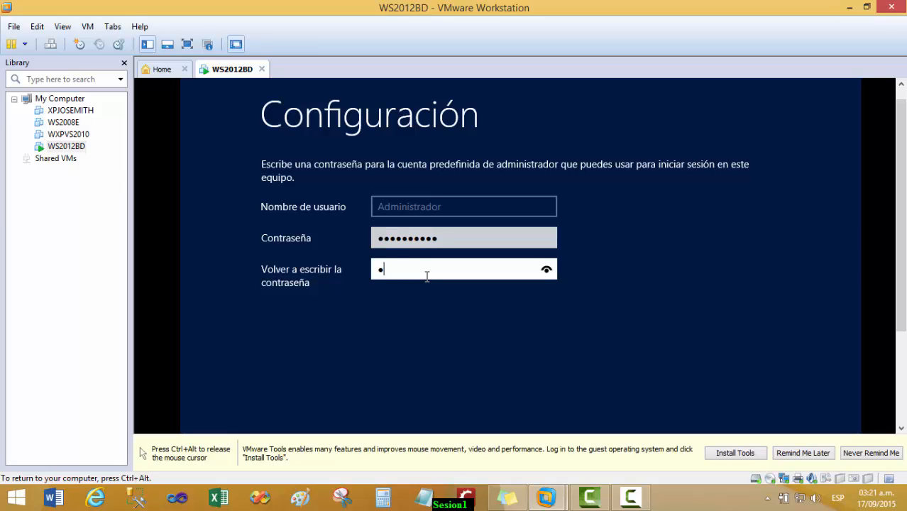
pyautogui.write('••••••')
pyautogui.hotkey('ctrl', 'alt')
pyautogui.moveTo(901, 302); pyautogui.dragTo(902, 399)
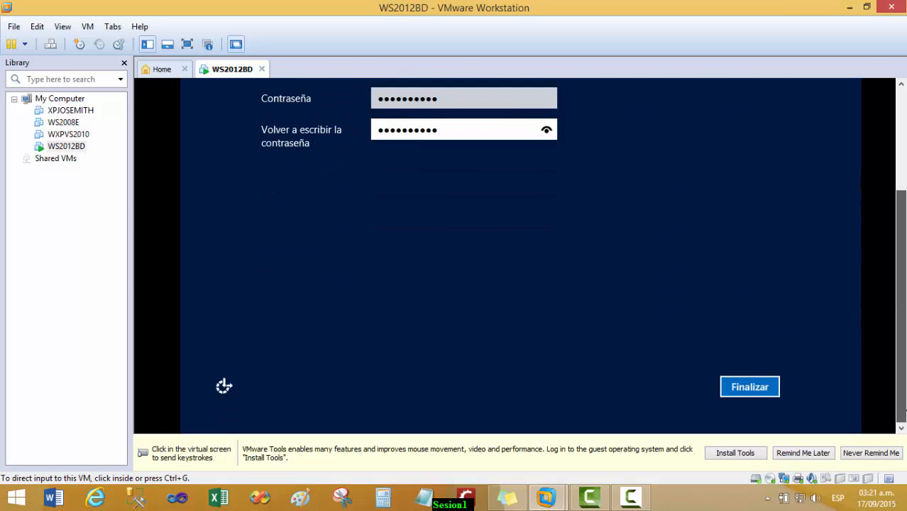
pyautogui.click(832, 381)
pyautogui.click(757, 389)
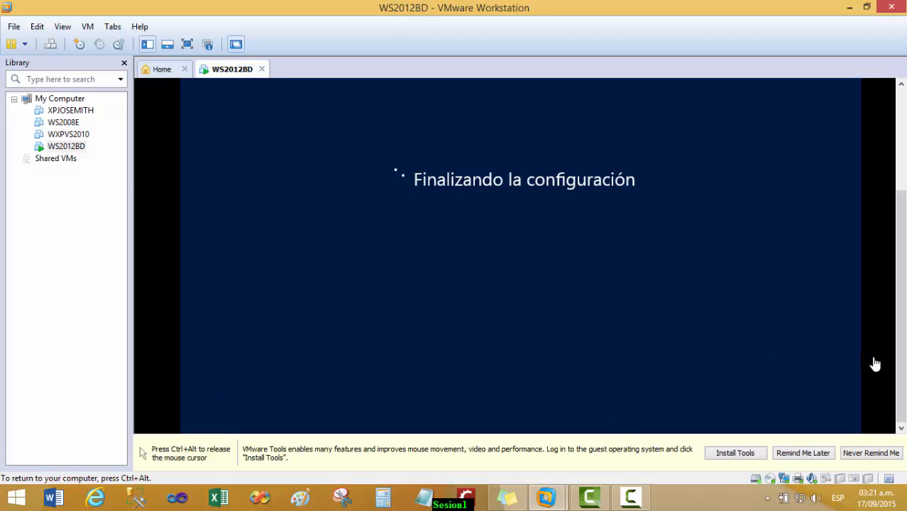
pyautogui.hotkey('ctrl', 'alt')
pyautogui.moveTo(905, 364); pyautogui.dragTo(906, 327)
pyautogui.click(594, 341)
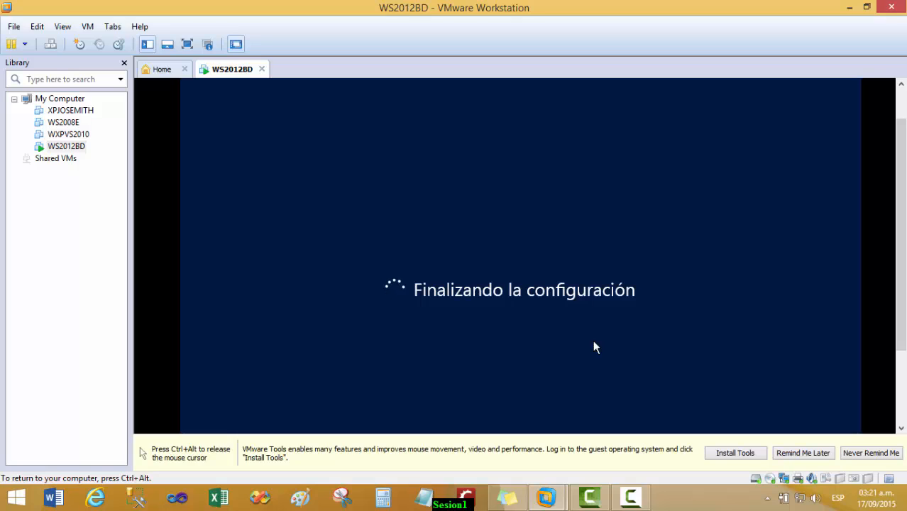
pyautogui.hotkey('ctrl', 'alt')
pyautogui.click(745, 277)
pyautogui.hotkey('ctrl', 'alt')
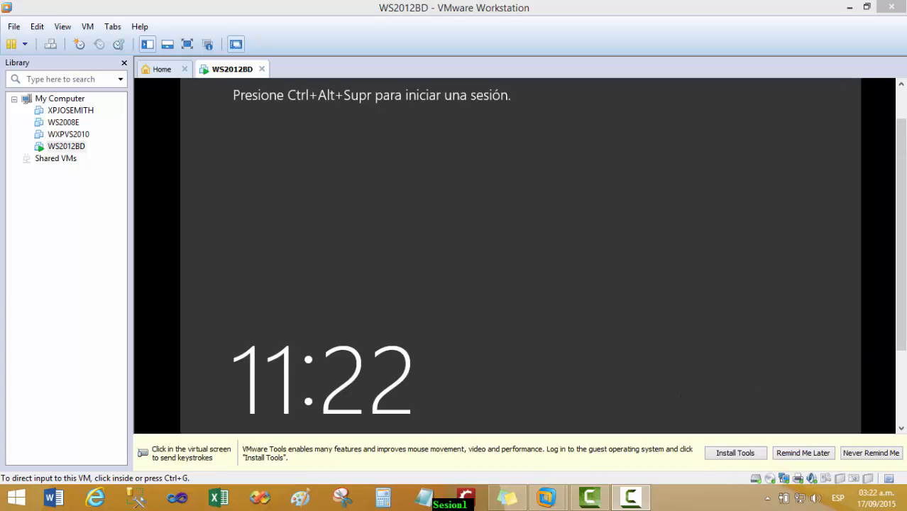
# Wait for setup to finish until the lock screen shows 11:23, jueves 17 de septiembre
pyautogui.moveTo(900, 268); pyautogui.dragTo(893, 349)
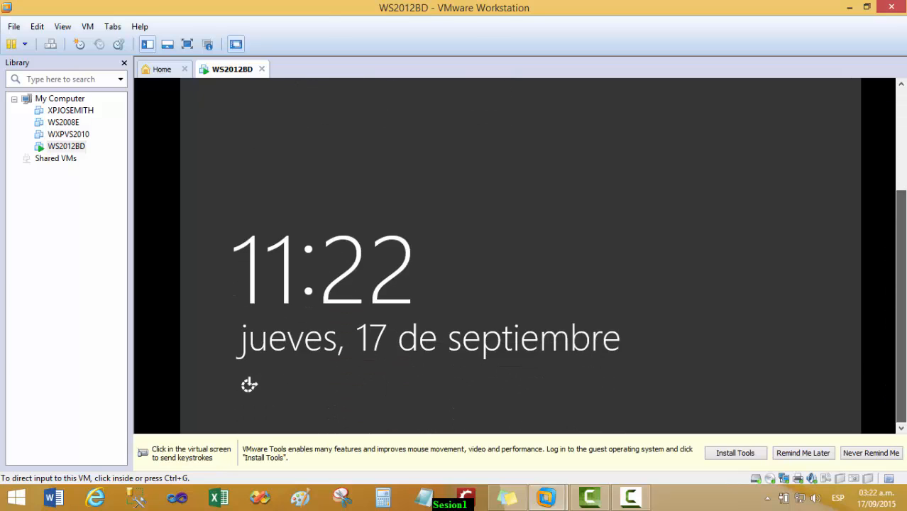
pyautogui.click(421, 395)
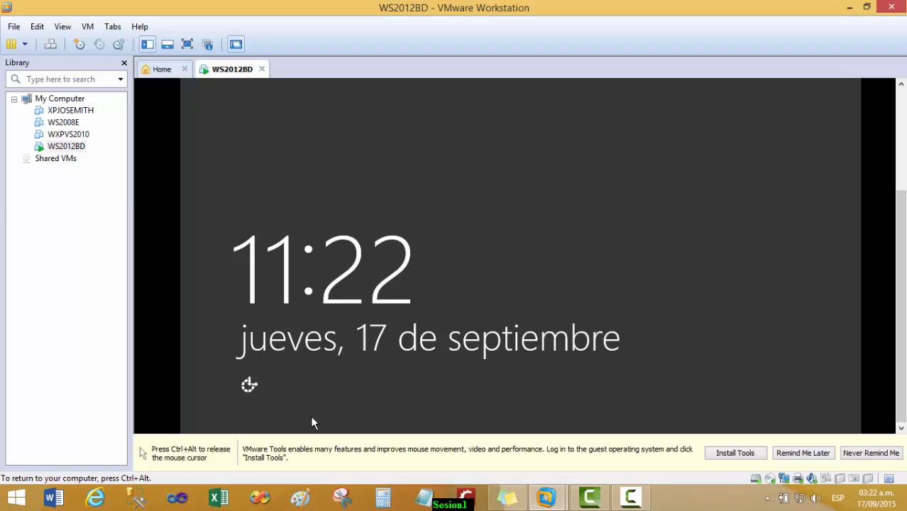
pyautogui.hotkey('ctrl', 'alt')
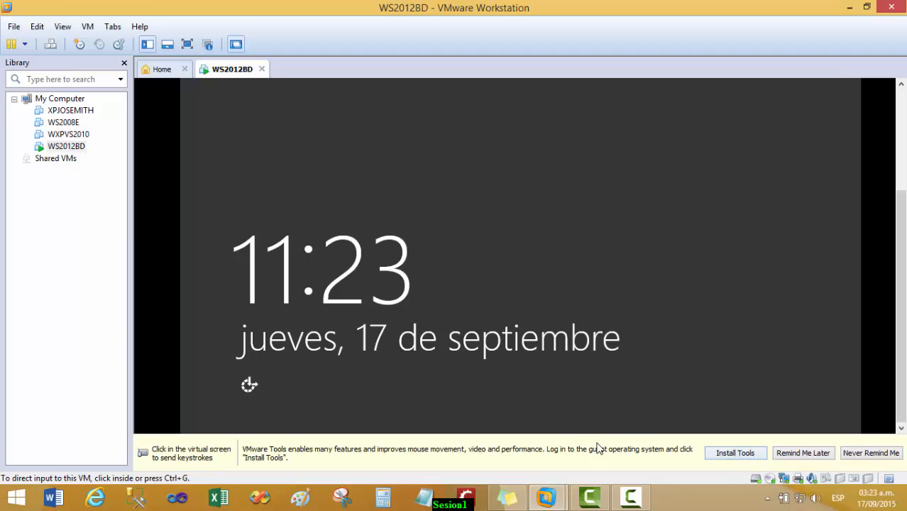
pyautogui.click(595, 302)
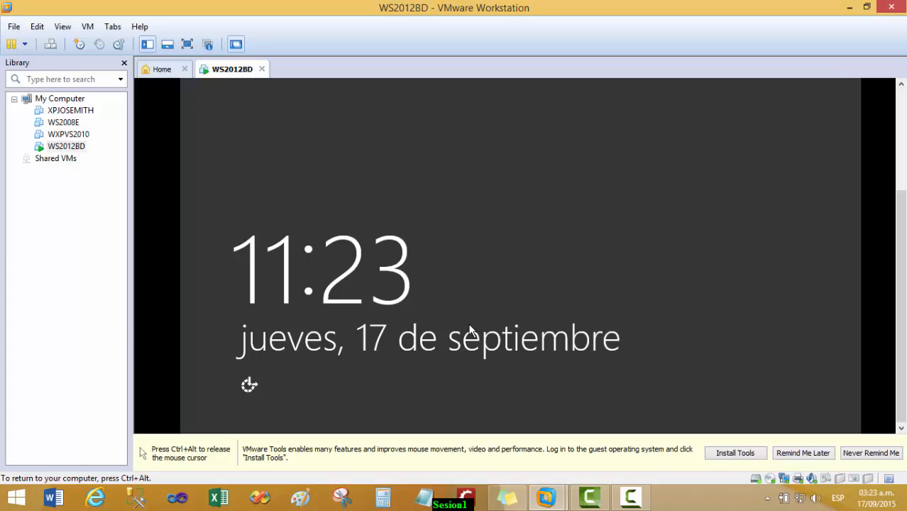
pyautogui.hotkey('ctrl', 'alt')
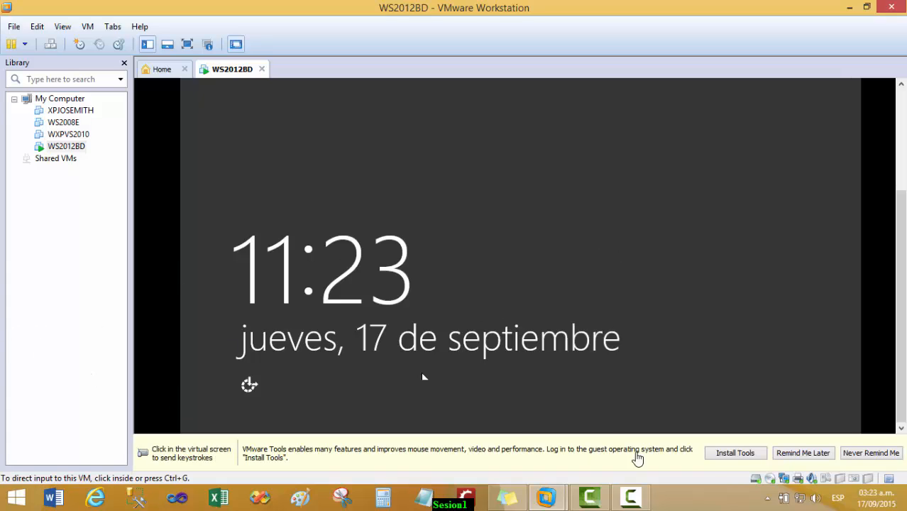
# Start the VMware Tools installation and dismiss its notice bar
pyautogui.click(734, 456)
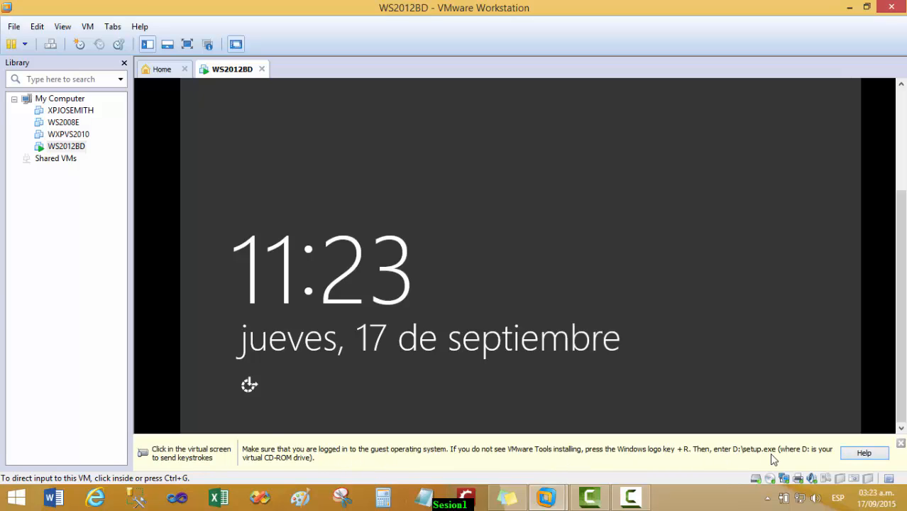
pyautogui.click(900, 443)
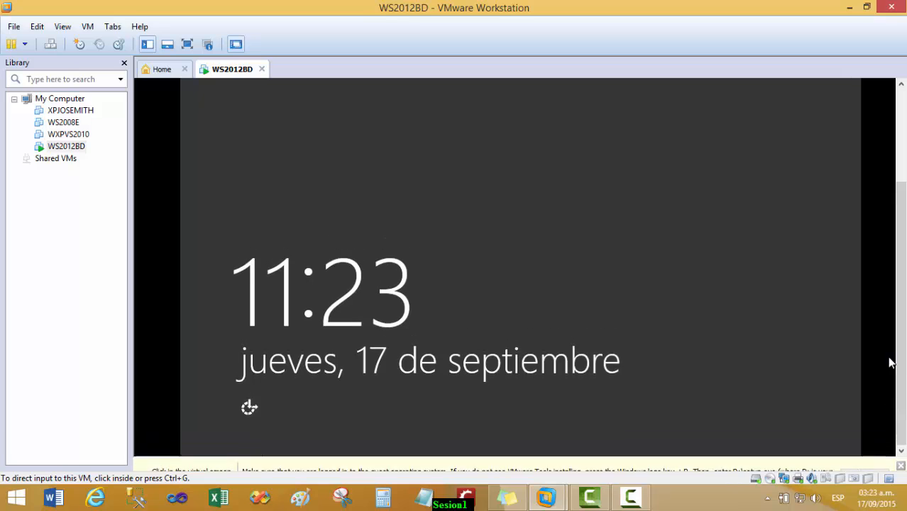
pyautogui.moveTo(903, 326); pyautogui.dragTo(897, 225)
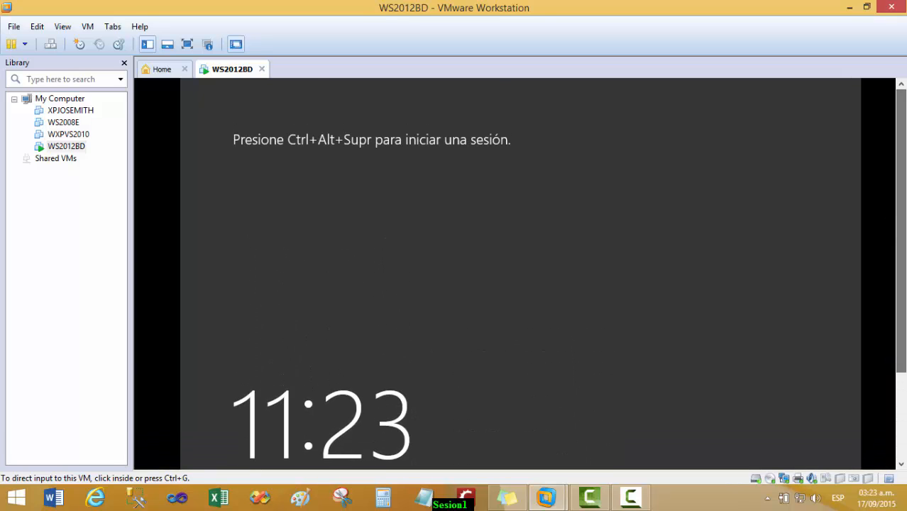
# Send Ctrl+Alt+Del to the guest from the VM menu to reach the sign-in screen
pyautogui.click(373, 145)
pyautogui.hotkey('ctrl', 'alt')
pyautogui.click(88, 26)
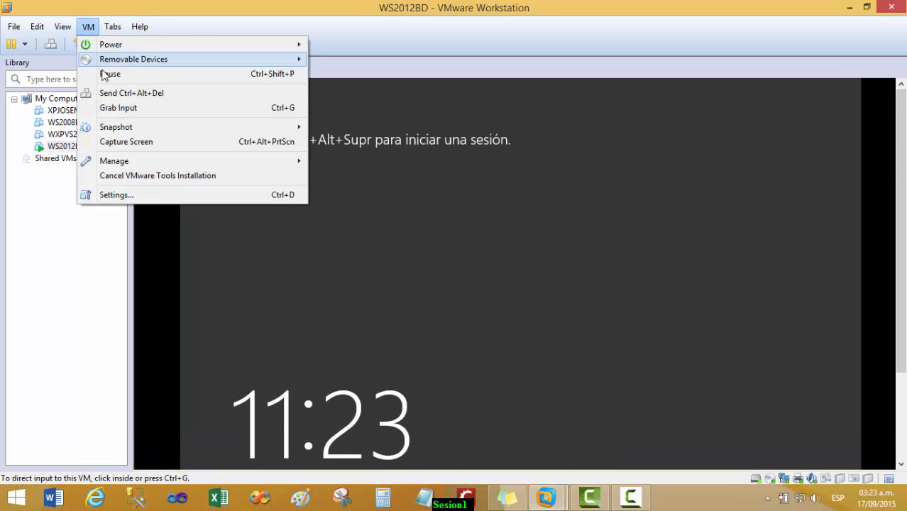
pyautogui.click(105, 96)
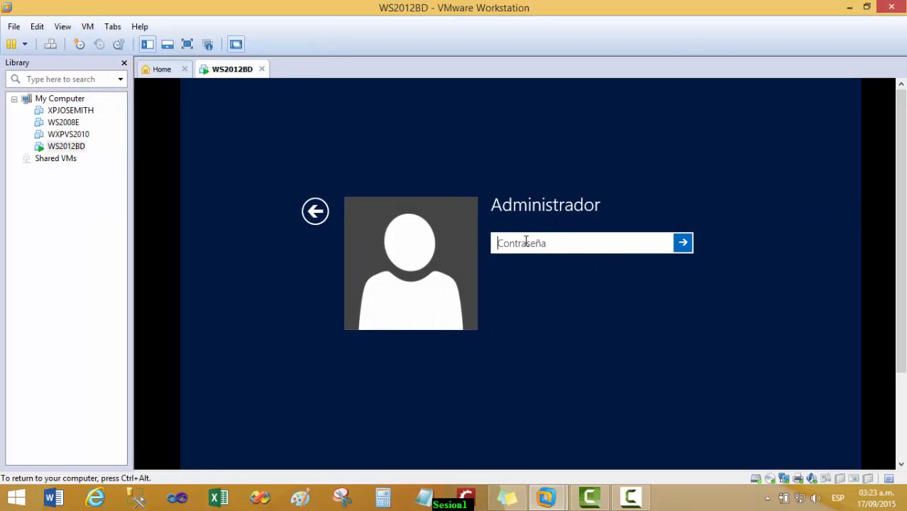
# Sign in as Administrador, turning Caps Lock off before entering the password
pyautogui.press('capslock')
pyautogui.press('capslock')
pyautogui.write('••••••••')
pyautogui.press('Return')
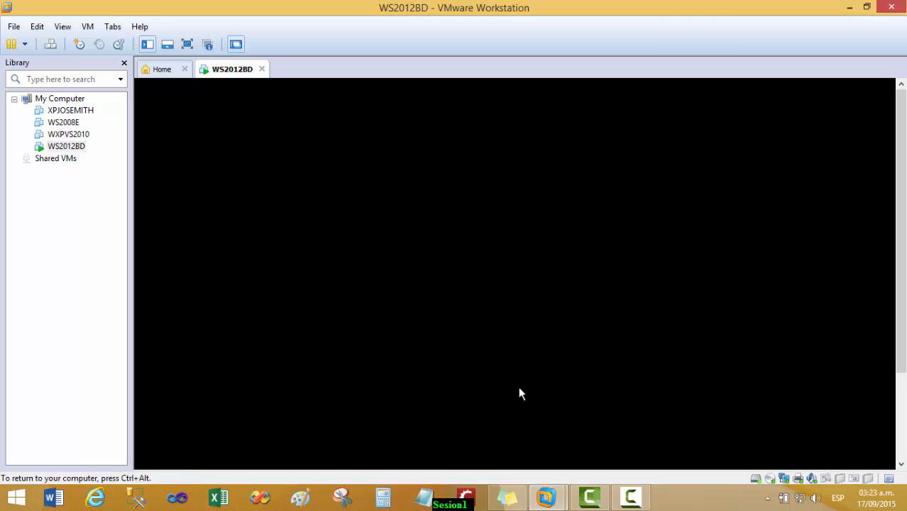
pyautogui.moveTo(904, 310); pyautogui.dragTo(902, 408)
pyautogui.moveTo(900, 339); pyautogui.dragTo(891, 260)
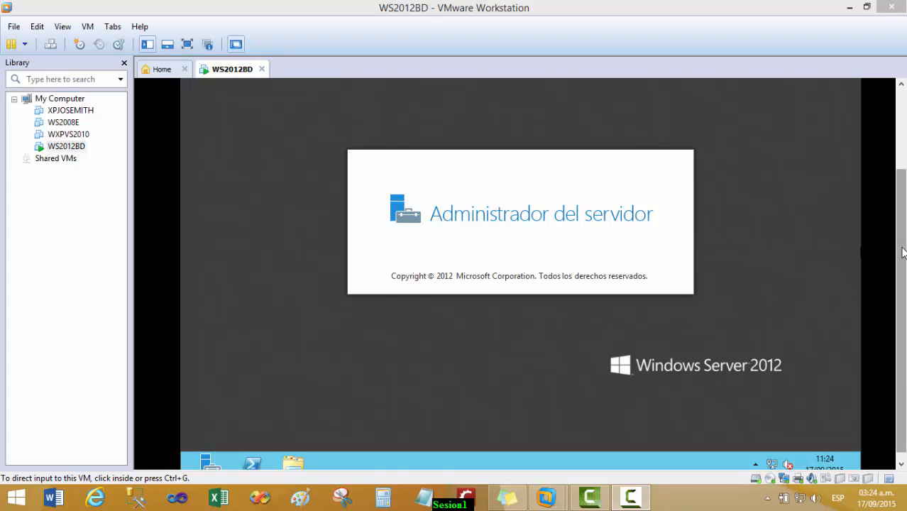
# Wait inside the guest until Server Manager's Panel dashboard finishes loading
pyautogui.moveTo(904, 247)
pyautogui.mouseDown()
pyautogui.moveTo(904, 158)
pyautogui.moveTo(903, 229)
pyautogui.mouseUp()
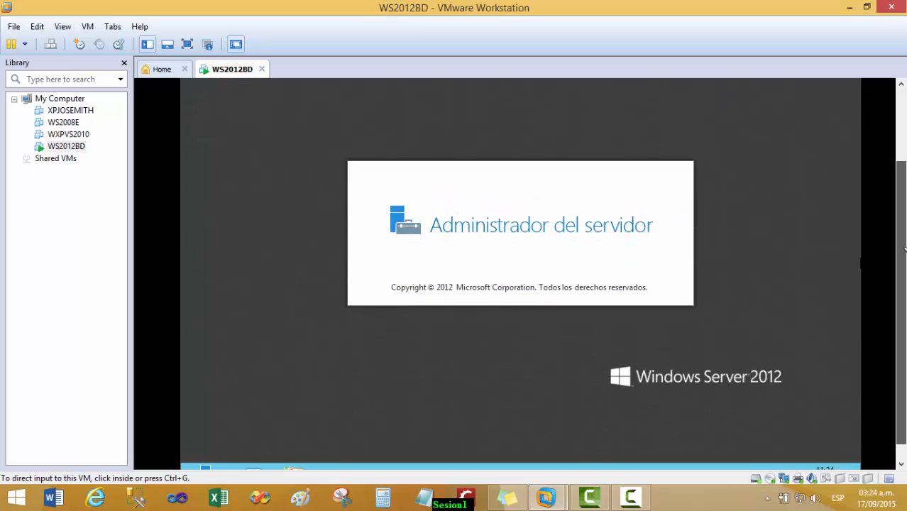
pyautogui.click(405, 297)
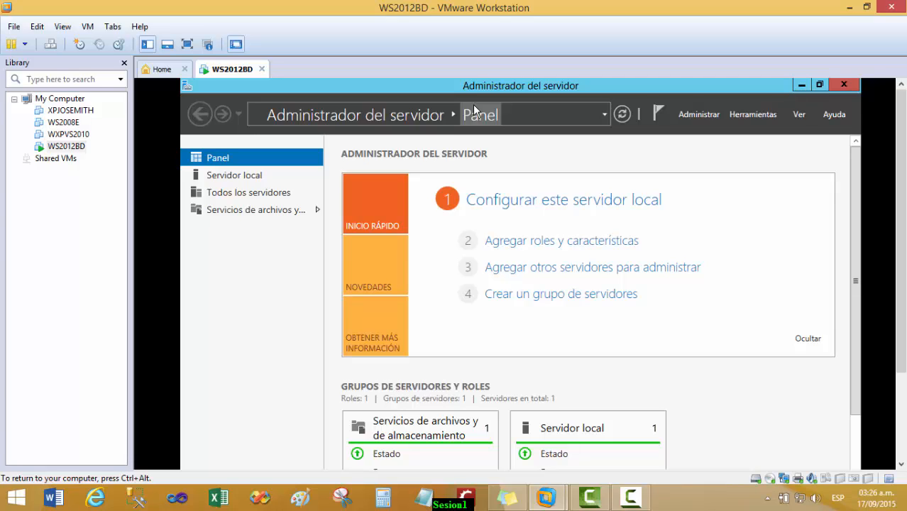
pyautogui.hotkey('ctrl', 'alt')
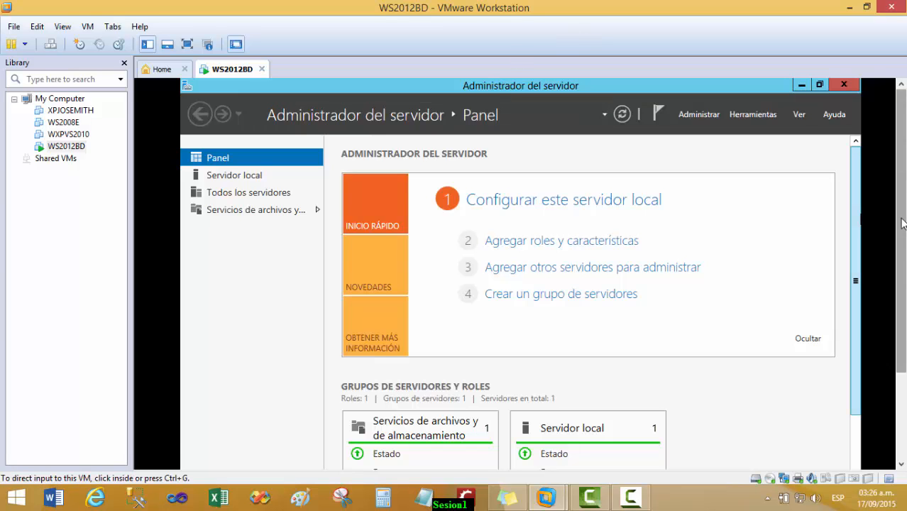
pyautogui.moveTo(902, 223); pyautogui.dragTo(904, 327)
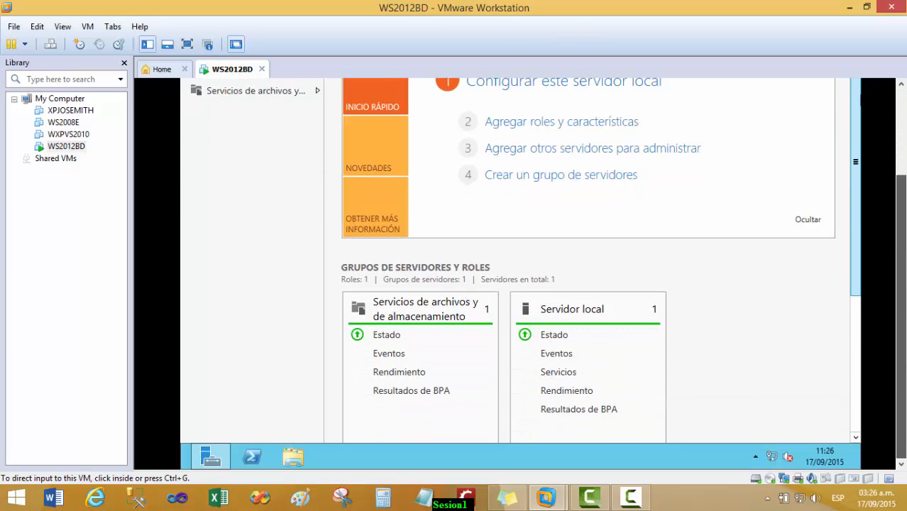
# In File Explorer, open Unidad de DVD (D:) under Equipo and run setup64
pyautogui.click(309, 459)
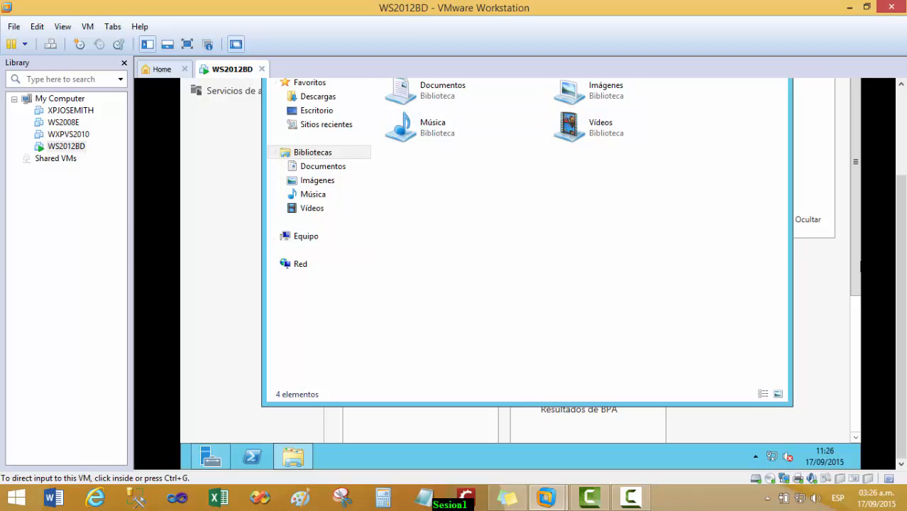
pyautogui.scroll(2, 900, 261)
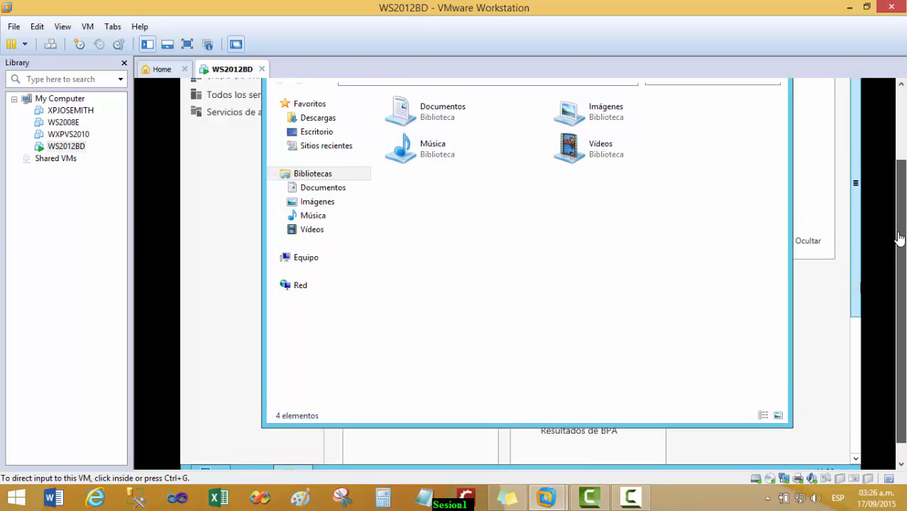
pyautogui.click(275, 265)
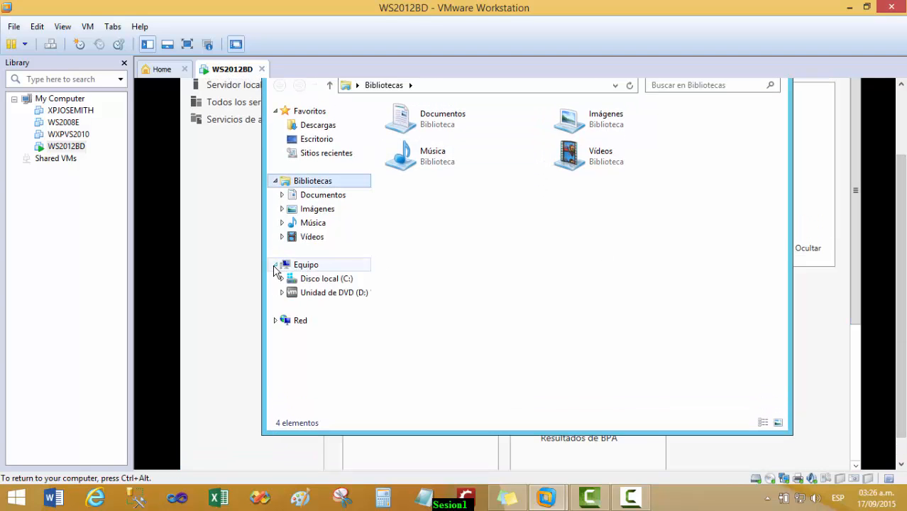
pyautogui.click(327, 294)
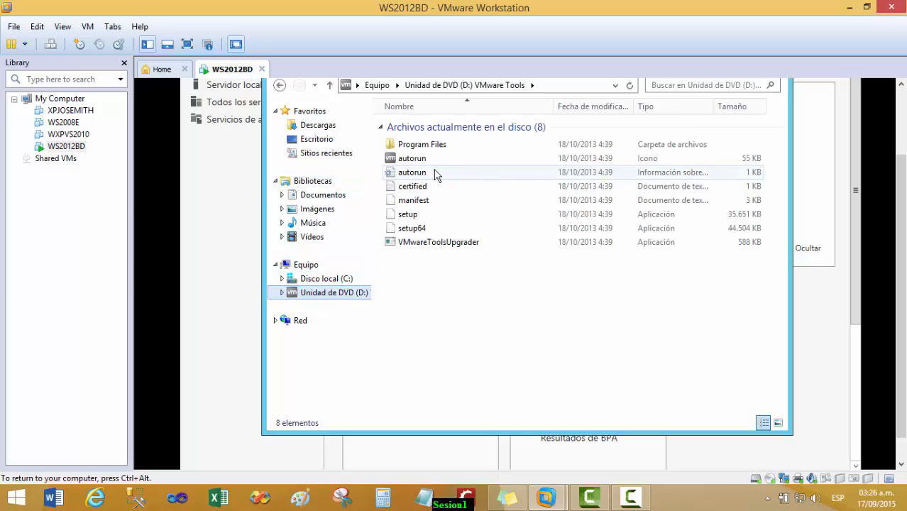
pyautogui.hotkey('ctrl', 'alt')
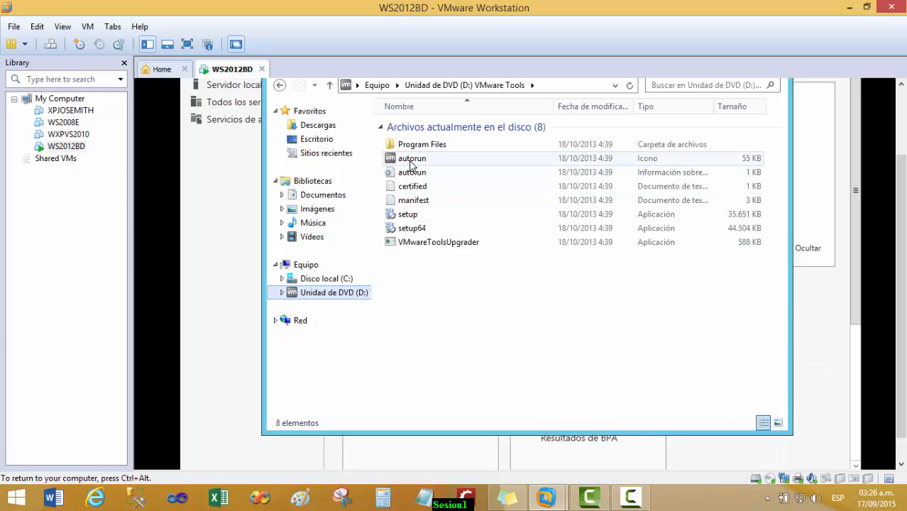
pyautogui.doubleClick(411, 230)
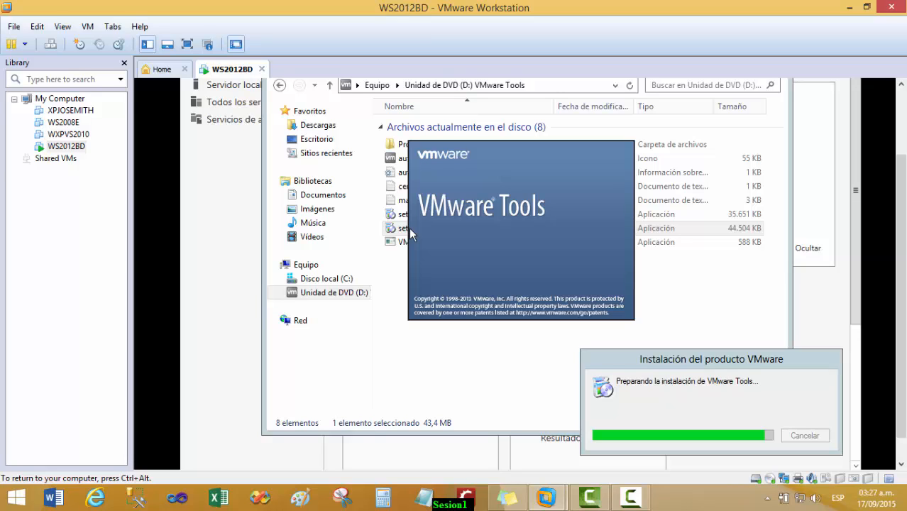
# Install VMware Tools with the Complete setup type, finish the wizard and accept the restart
pyautogui.hotkey('ctrl', 'alt')
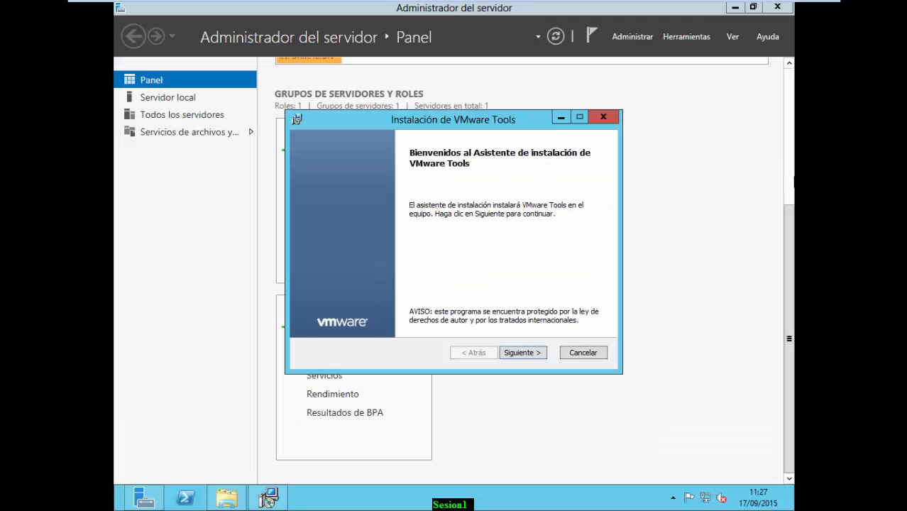
pyautogui.click(512, 353)
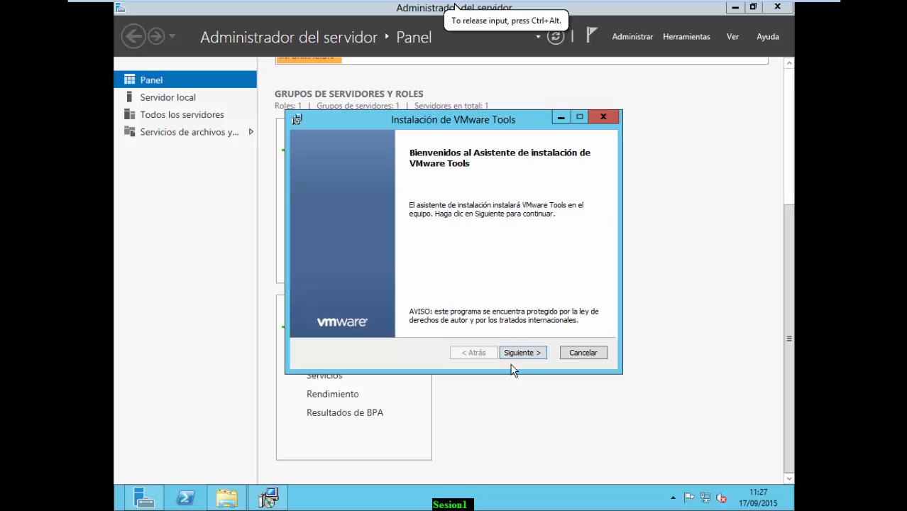
pyautogui.click(512, 355)
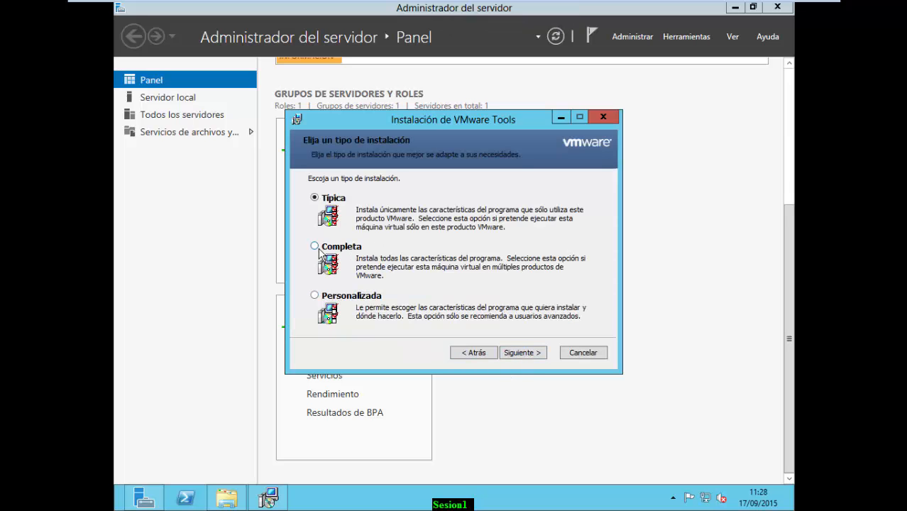
pyautogui.click(314, 246)
pyautogui.click(514, 355)
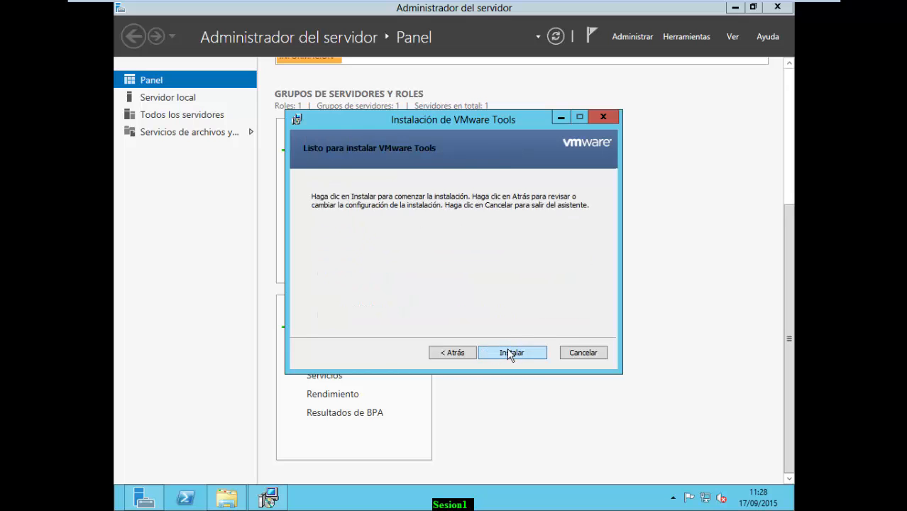
pyautogui.click(509, 353)
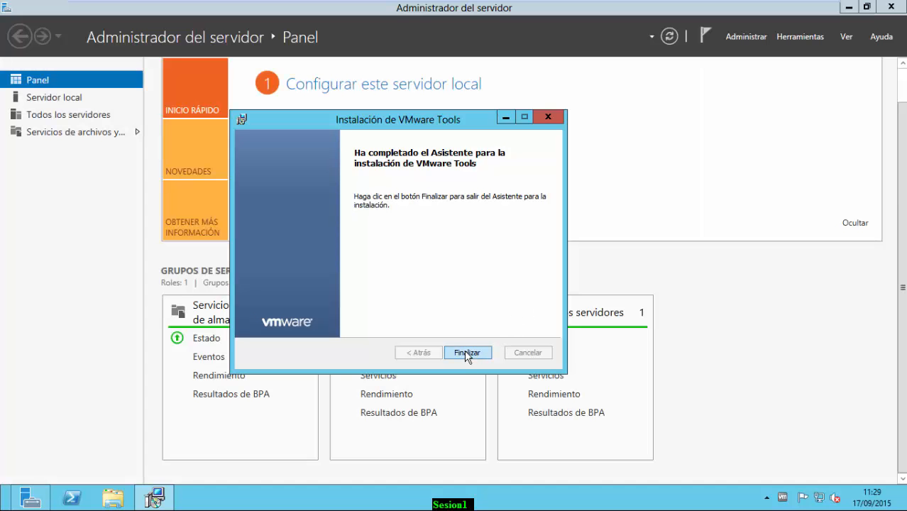
pyautogui.click(467, 352)
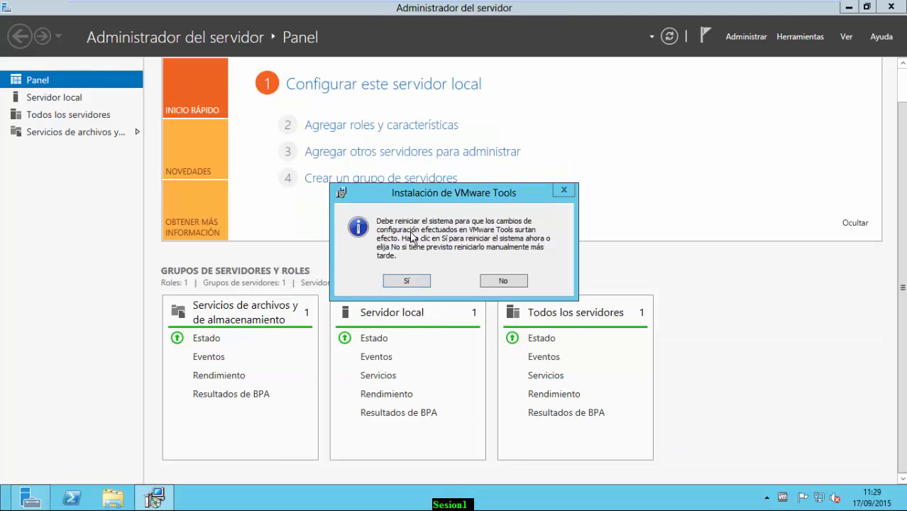
pyautogui.click(410, 283)
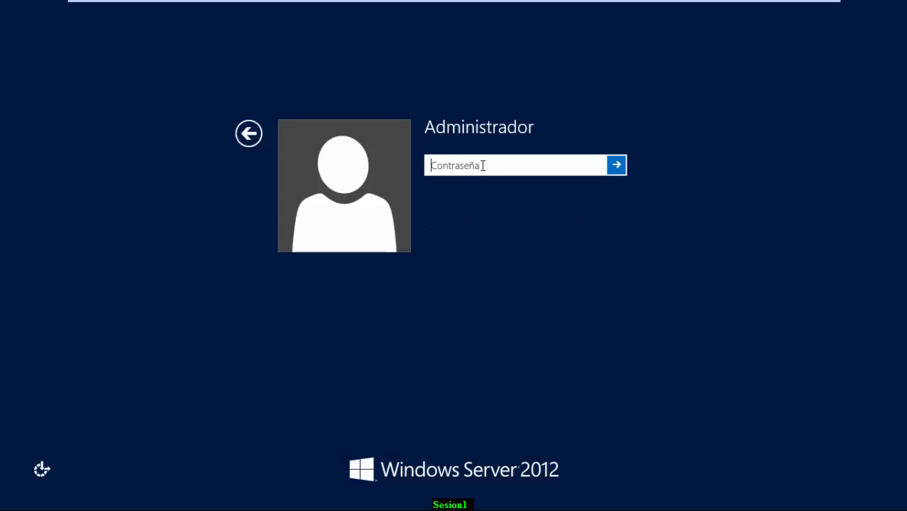
# Sign back in as Administrador, retyping the password after the incorrect-password error
pyautogui.write('••')
pyautogui.press('BackSpace')
pyautogui.press('BackSpace')
pyautogui.write('••')
pyautogui.press('BackSpace')
pyautogui.press('BackSpace')
pyautogui.write('••••••••••')
pyautogui.press('Return')
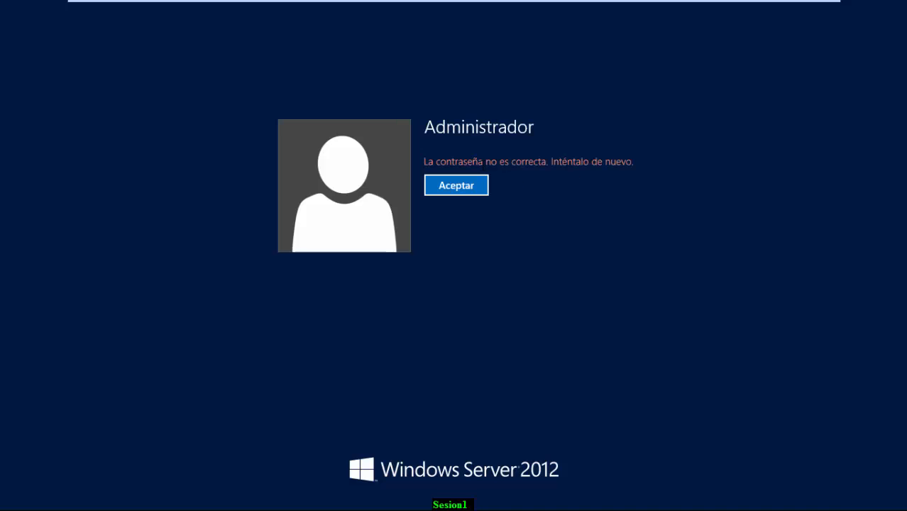
pyautogui.click(475, 186)
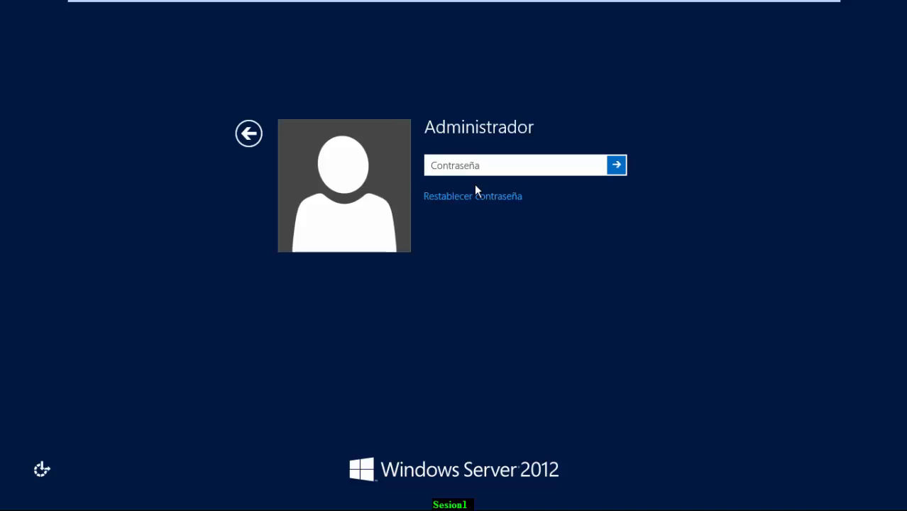
pyautogui.write('••••')
pyautogui.press('Return')
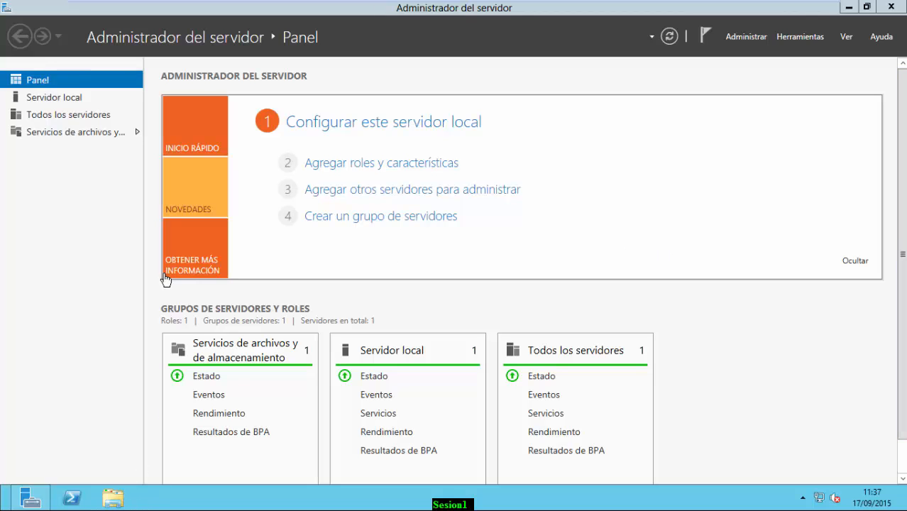
pyautogui.click(119, 499)
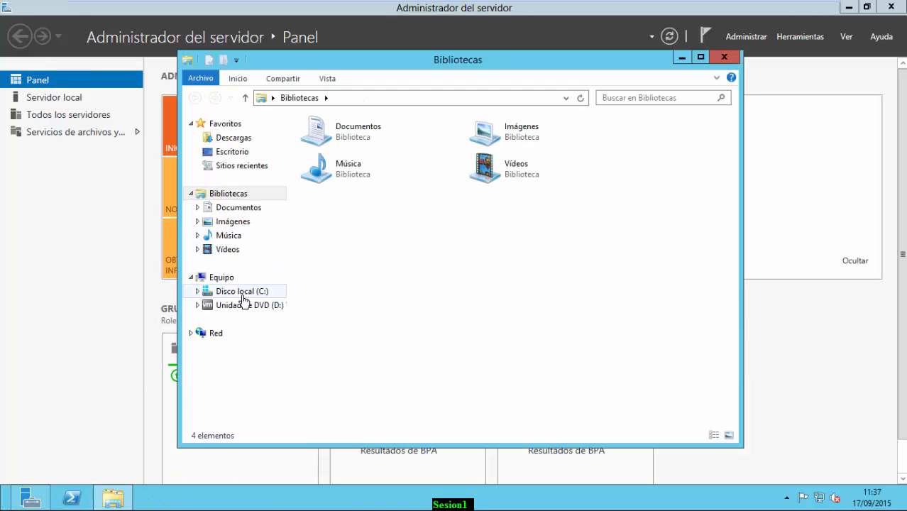
pyautogui.click(248, 296)
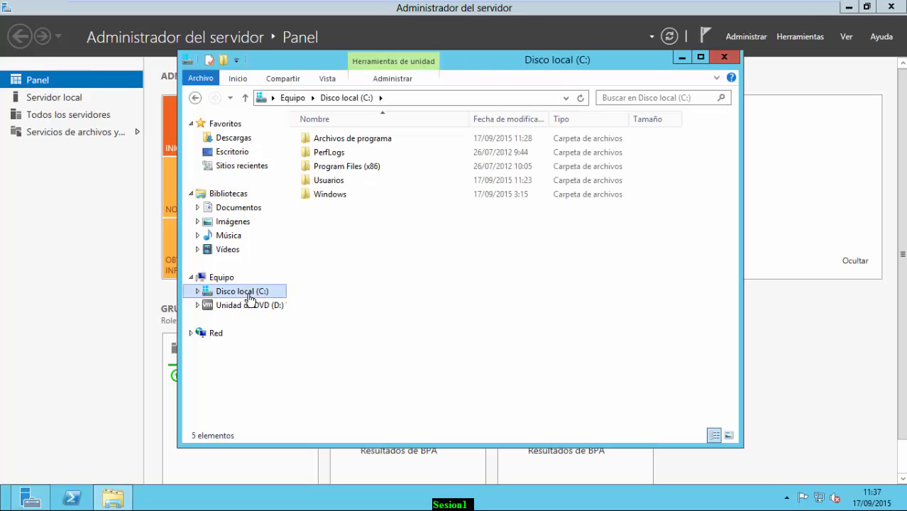
pyautogui.rightClick(246, 291)
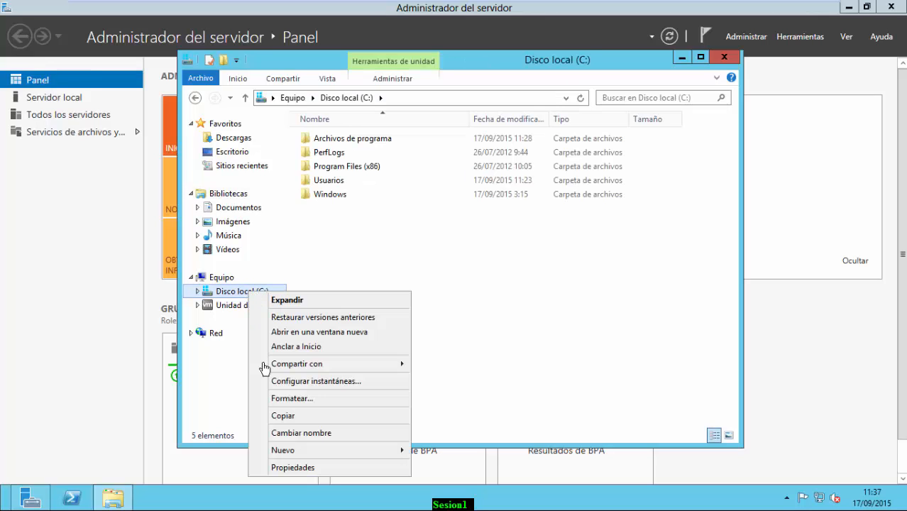
pyautogui.click(293, 468)
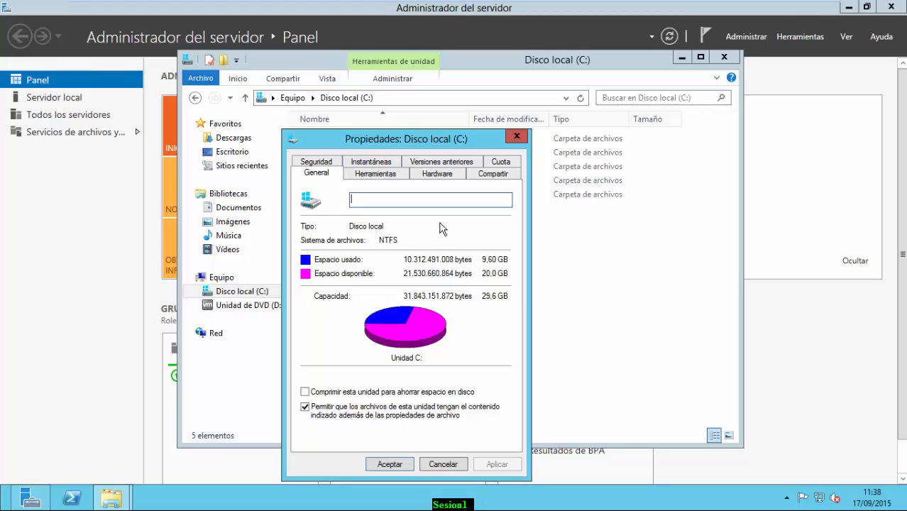
pyautogui.click(517, 137)
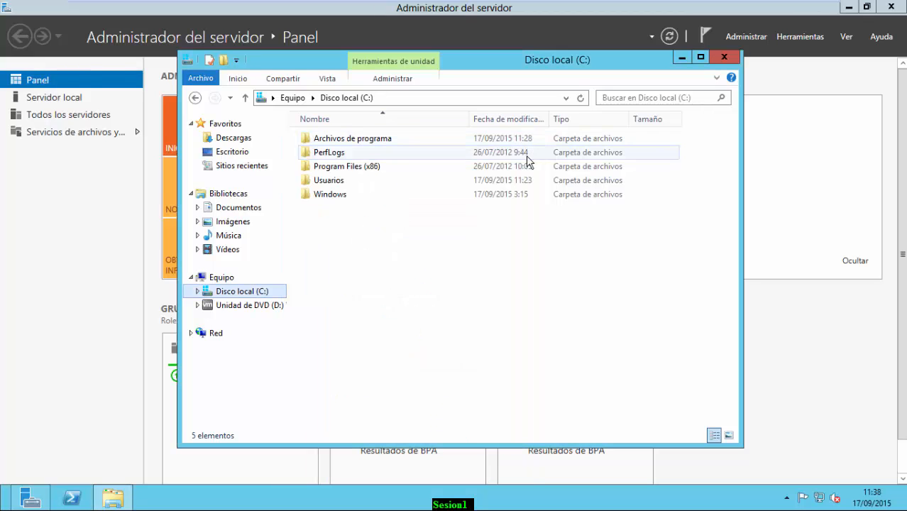
pyautogui.click(725, 58)
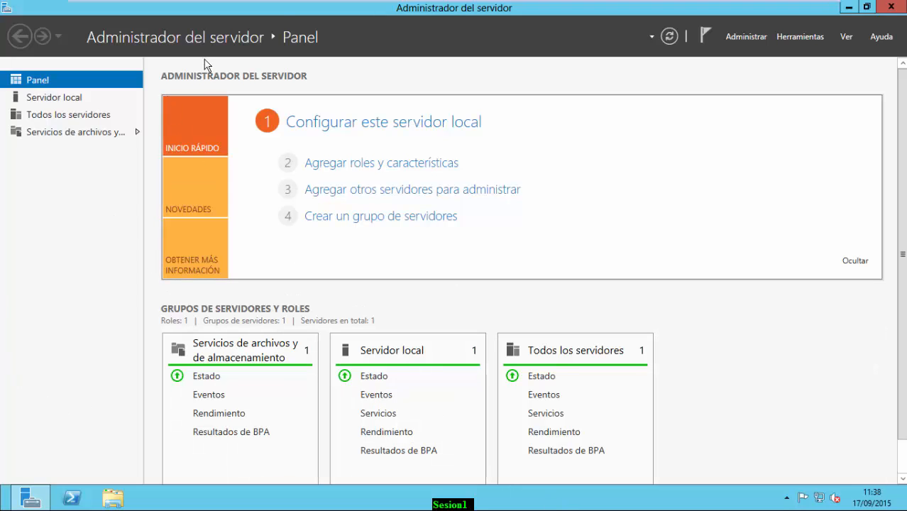
# Open the virtual machine settings and view the existing hard disk
pyautogui.moveTo(199, 5)
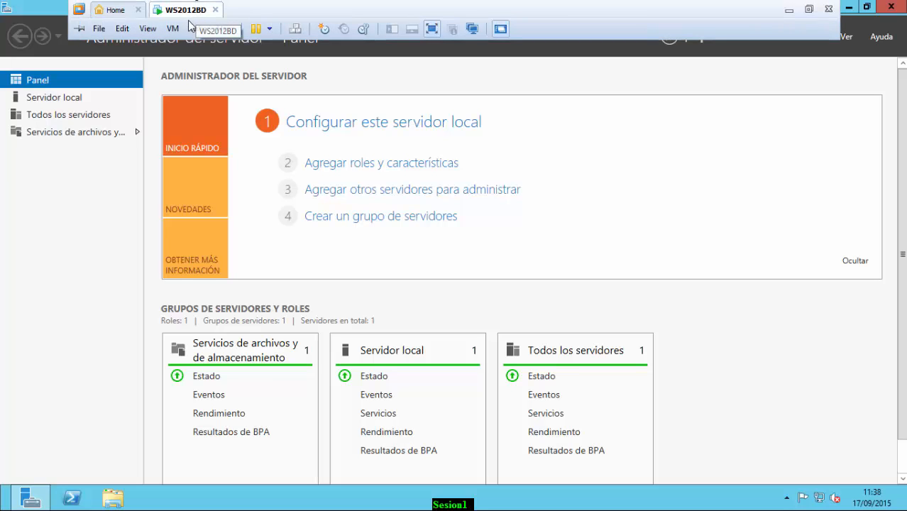
pyautogui.click(178, 29)
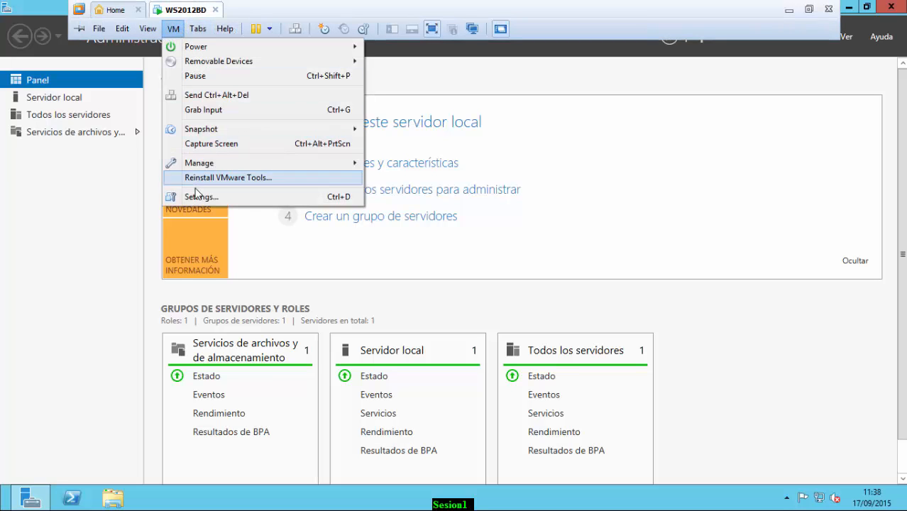
pyautogui.click(238, 197)
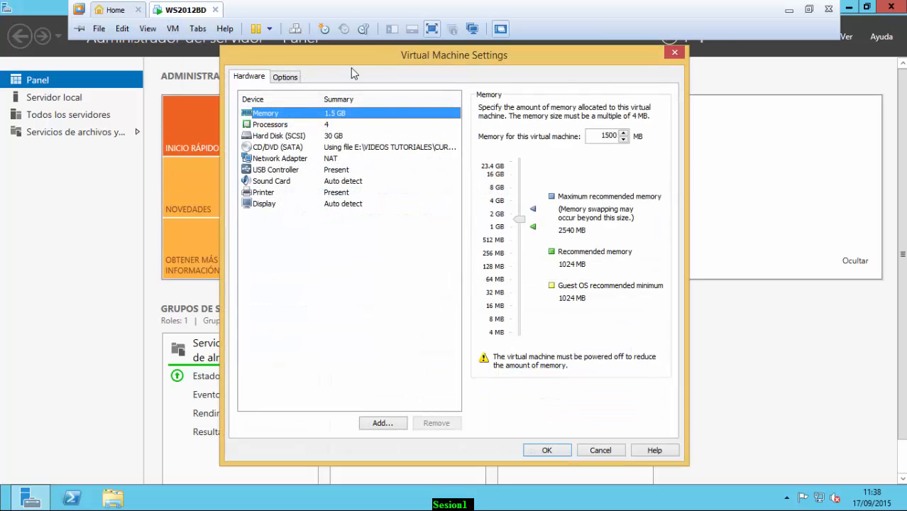
pyautogui.moveTo(367, 57); pyautogui.dragTo(354, 57)
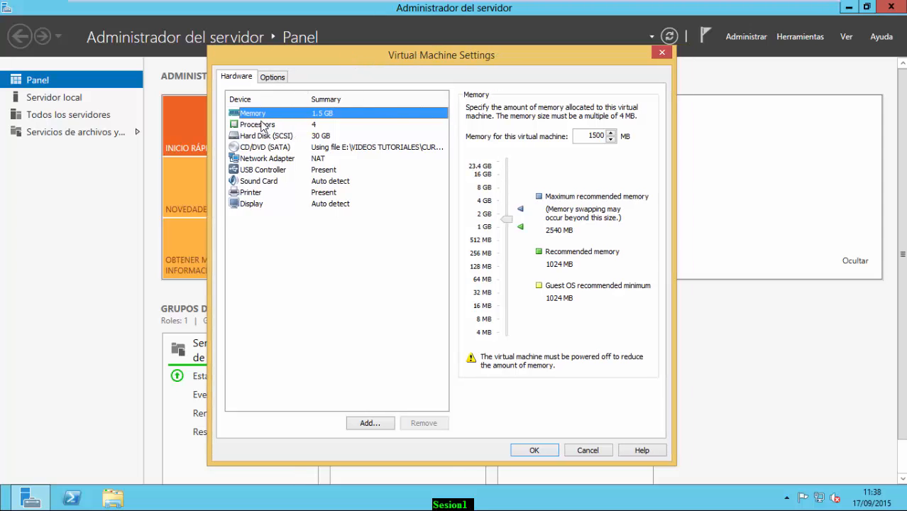
pyautogui.click(240, 139)
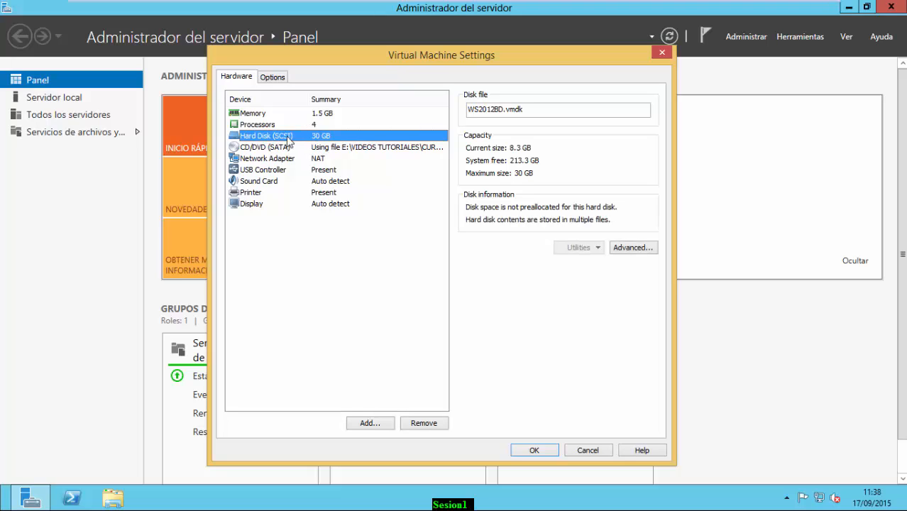
# Begin adding a new SCSI hard disk as a newly created virtual disk
pyautogui.click(369, 424)
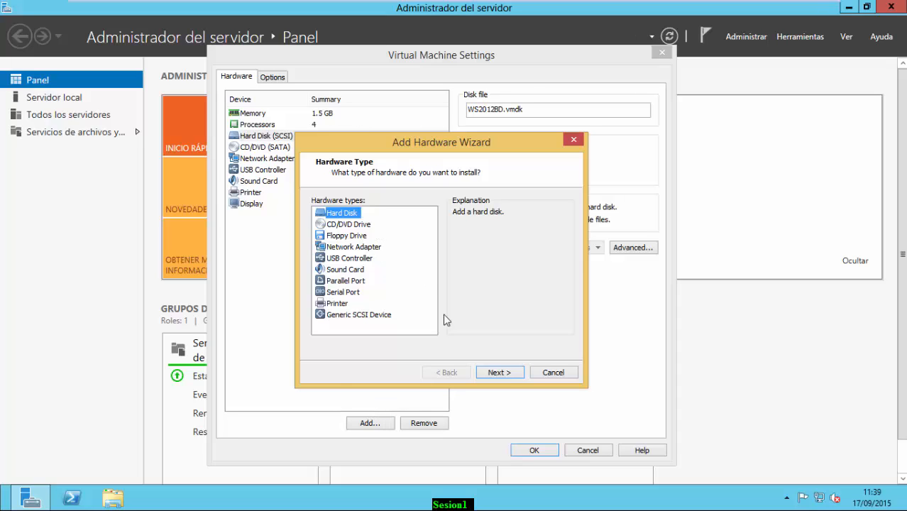
pyautogui.click(497, 374)
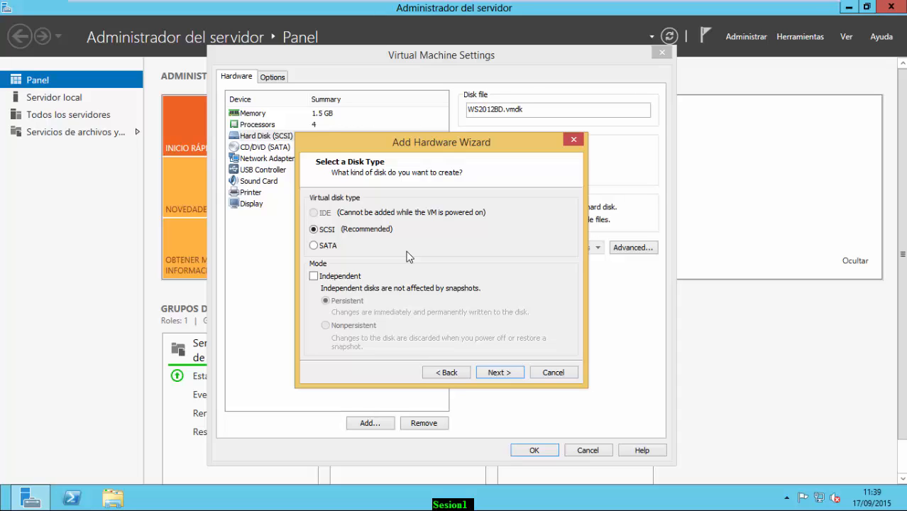
pyautogui.click(486, 375)
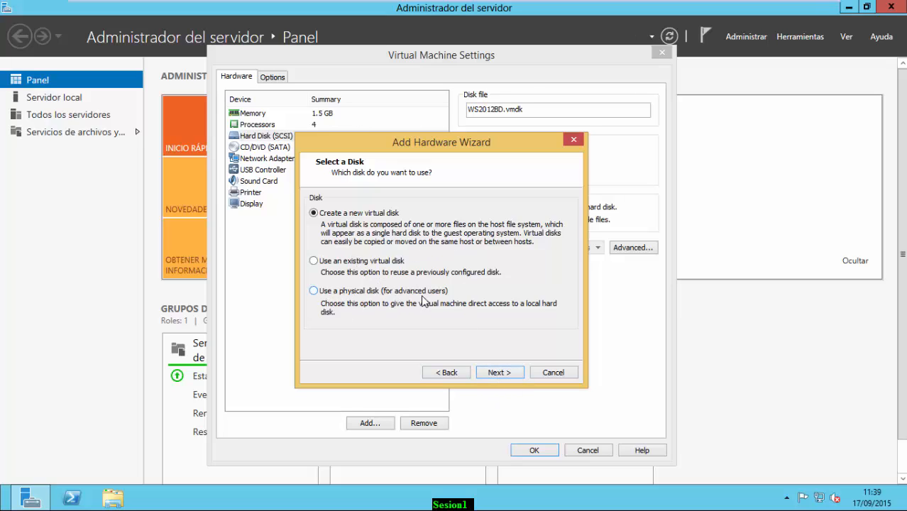
pyautogui.click(499, 373)
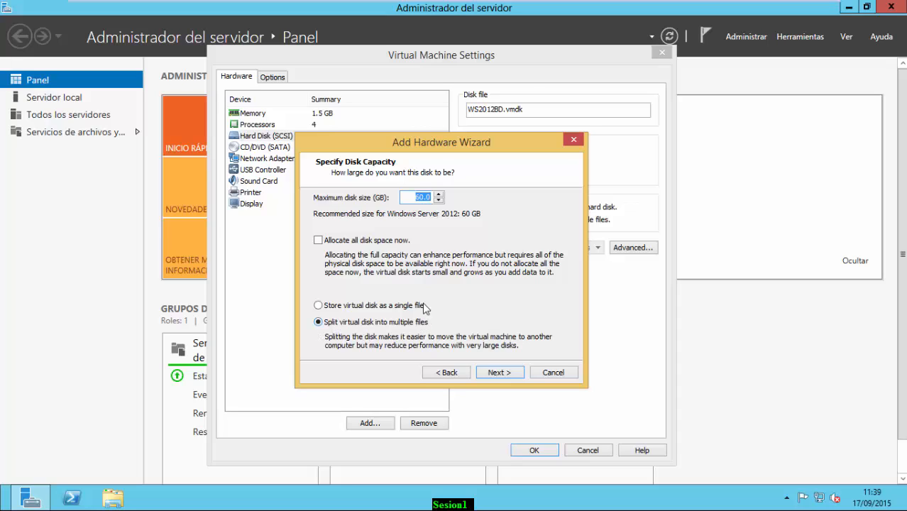
# Set the new disk's maximum size to 3 GB and finish creating WS2012BD-0.vmdk
pyautogui.click(414, 197)
pyautogui.moveTo(414, 197); pyautogui.dragTo(457, 196)
pyautogui.click(417, 193)
pyautogui.moveTo(455, 197); pyautogui.dragTo(486, 199)
pyautogui.write('3')
pyautogui.doubleClick(425, 199)
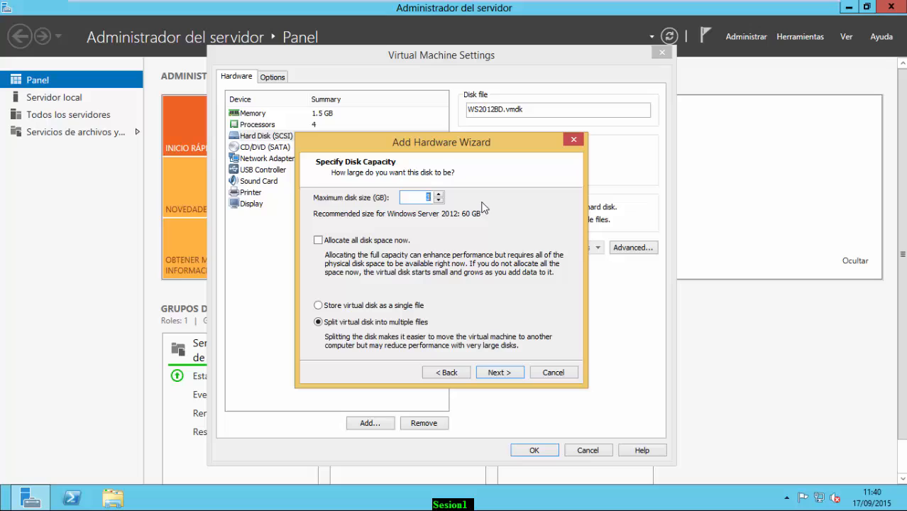
pyautogui.click(497, 373)
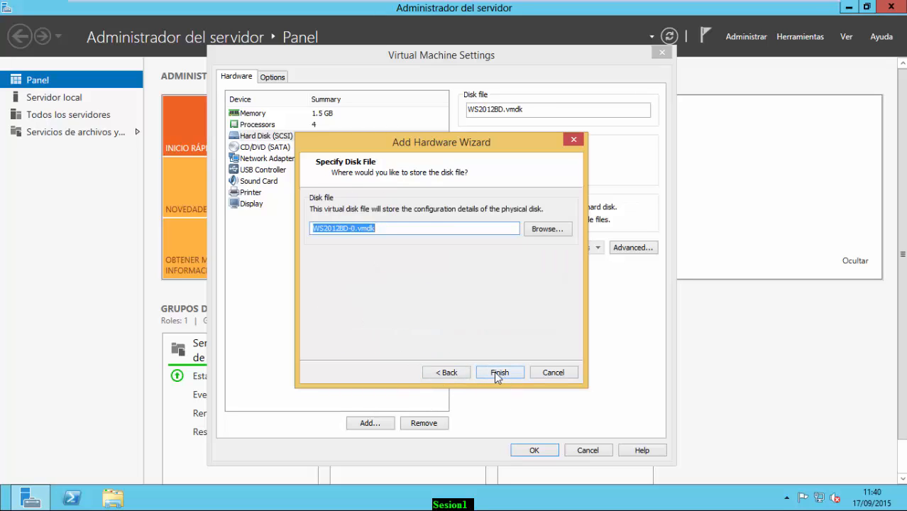
pyautogui.click(497, 375)
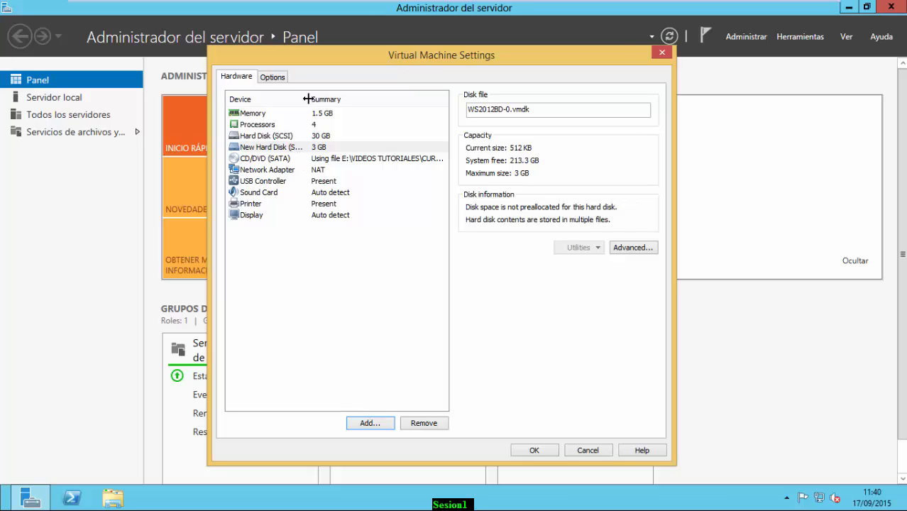
# Add one more new 3 GB SCSI virtual hard disk to the VM's hardware list
pyautogui.moveTo(309, 99)
pyautogui.mouseDown()
pyautogui.moveTo(332, 98)
pyautogui.moveTo(324, 99)
pyautogui.mouseUp()
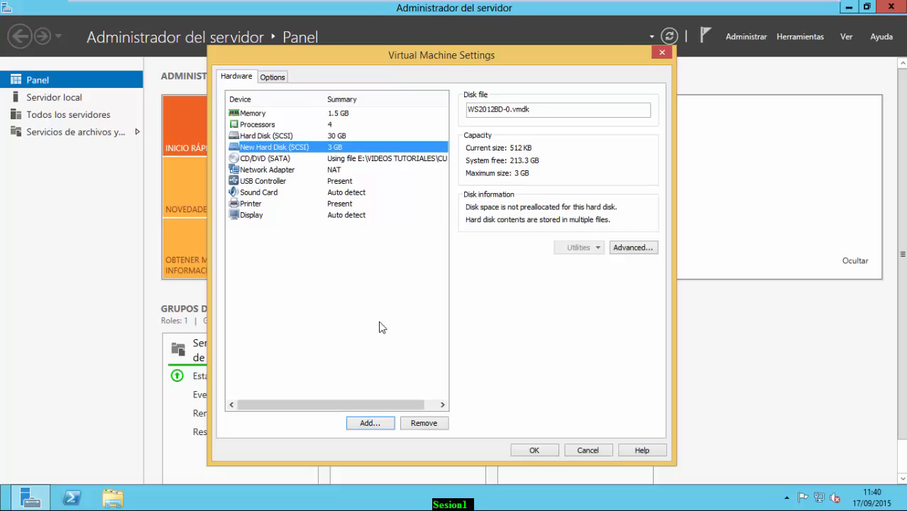
pyautogui.click(361, 423)
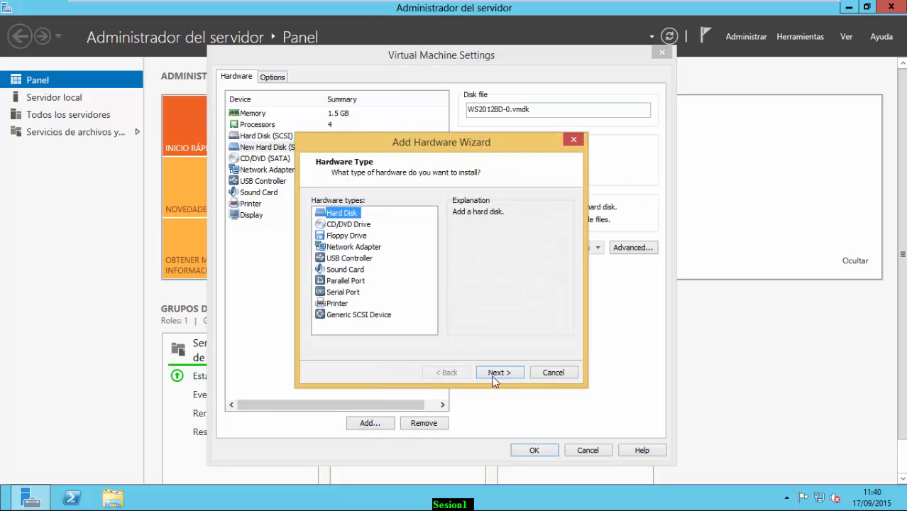
pyautogui.click(494, 377)
pyautogui.click(490, 373)
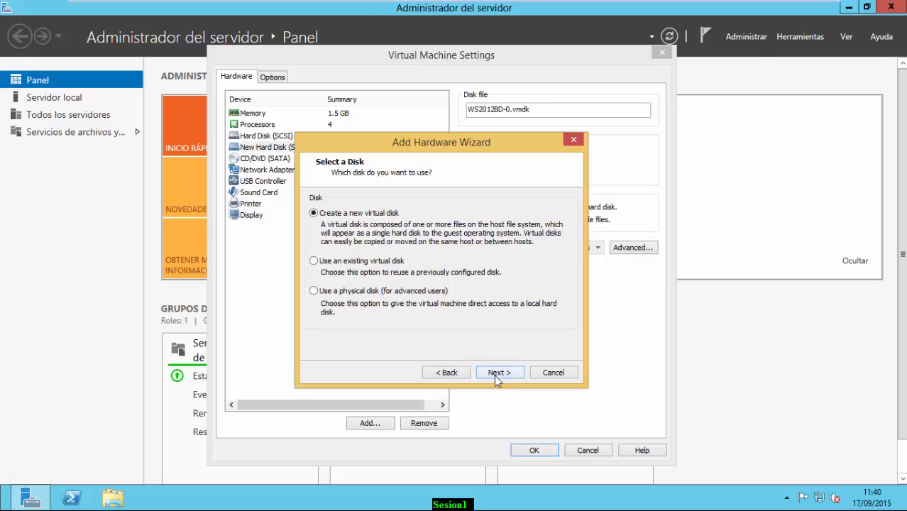
pyautogui.click(494, 374)
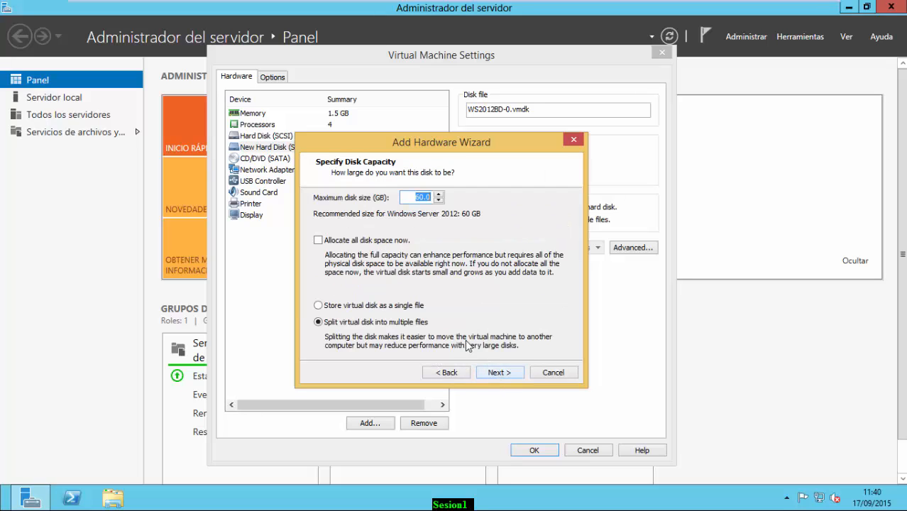
pyautogui.write('3')
pyautogui.click(500, 372)
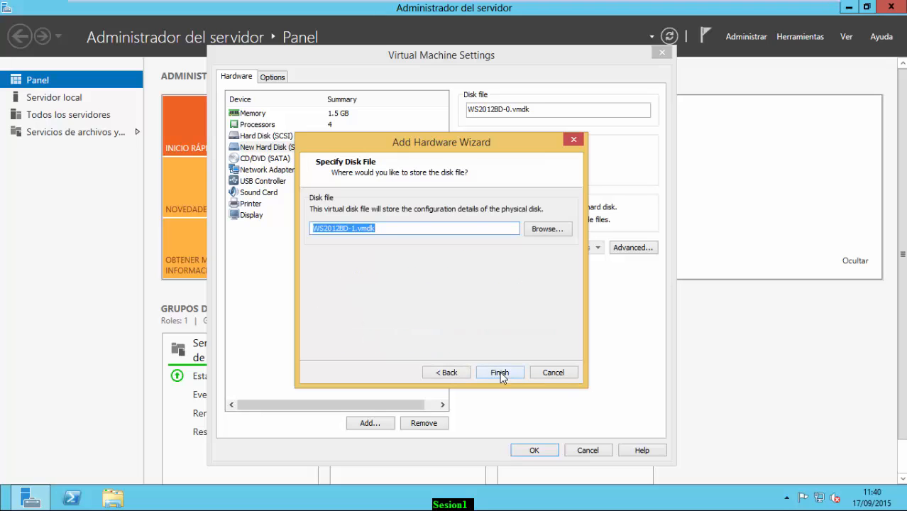
pyautogui.click(500, 372)
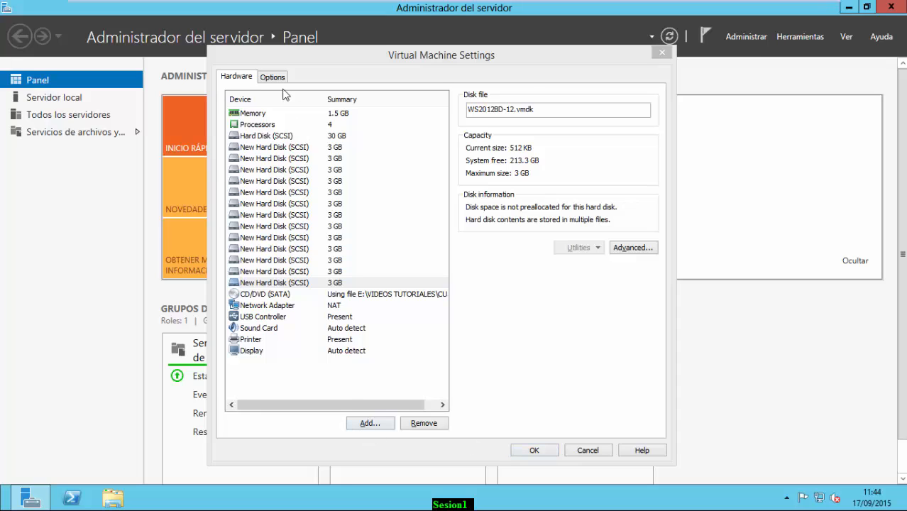
# Apply the new disks, then launch Administración de equipos from Server Manager's Herramientas menu
pyautogui.click(534, 451)
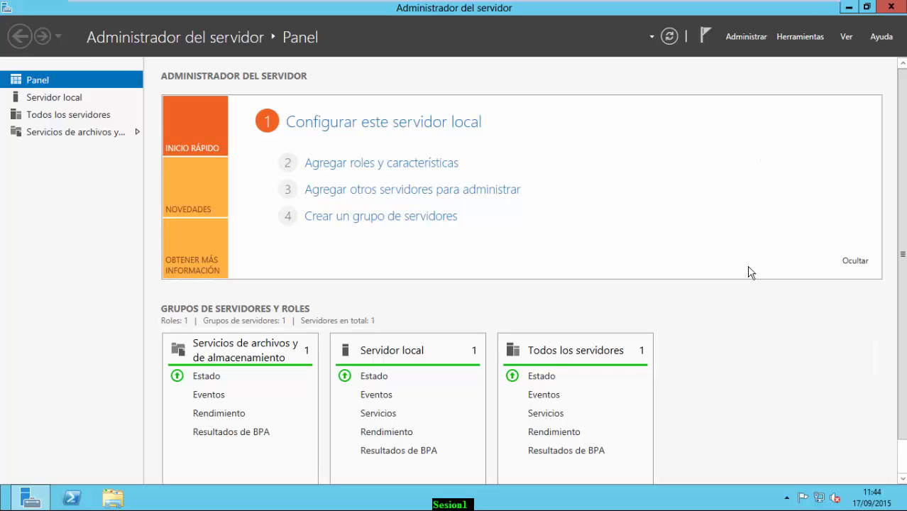
pyautogui.scroll(-2, 905, 204)
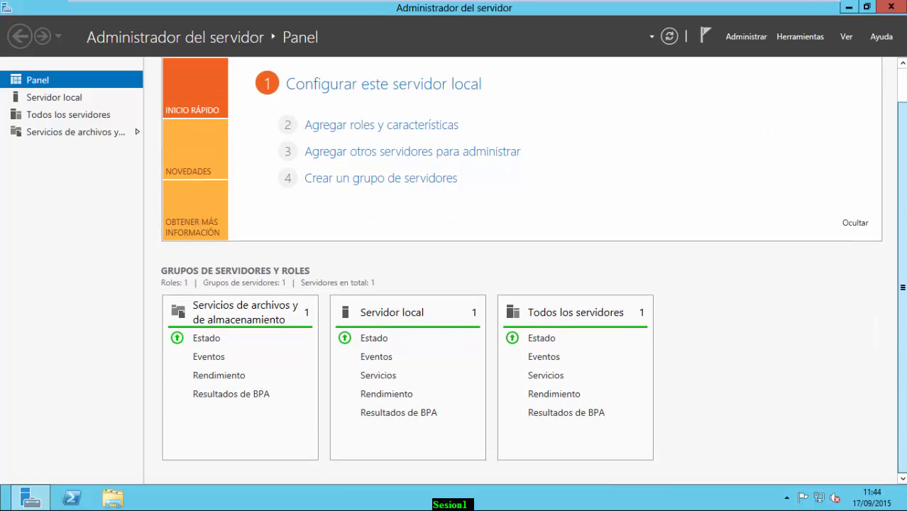
pyautogui.scroll(2, 758, 71)
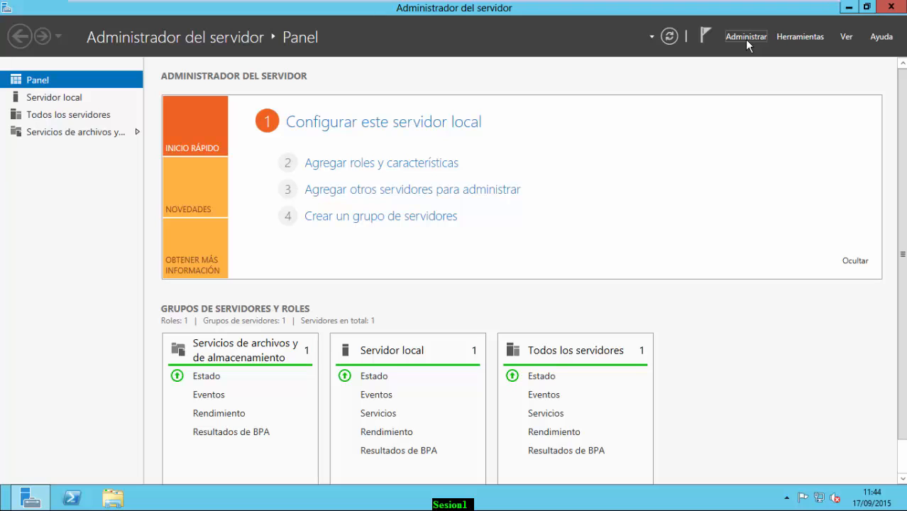
pyautogui.click(747, 39)
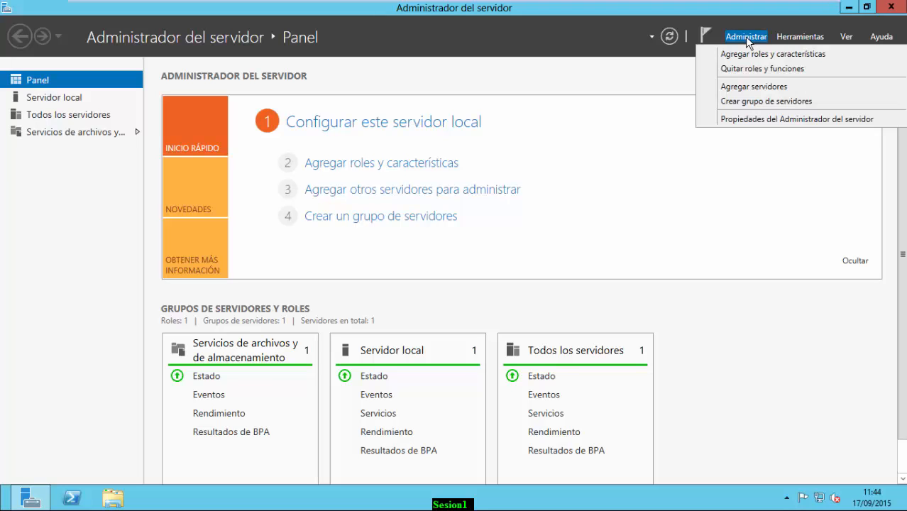
pyautogui.click(788, 37)
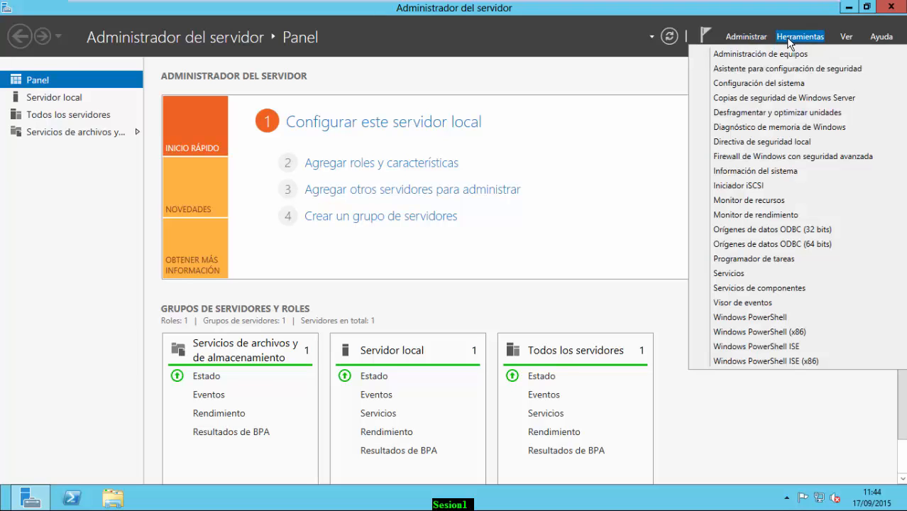
pyautogui.click(783, 55)
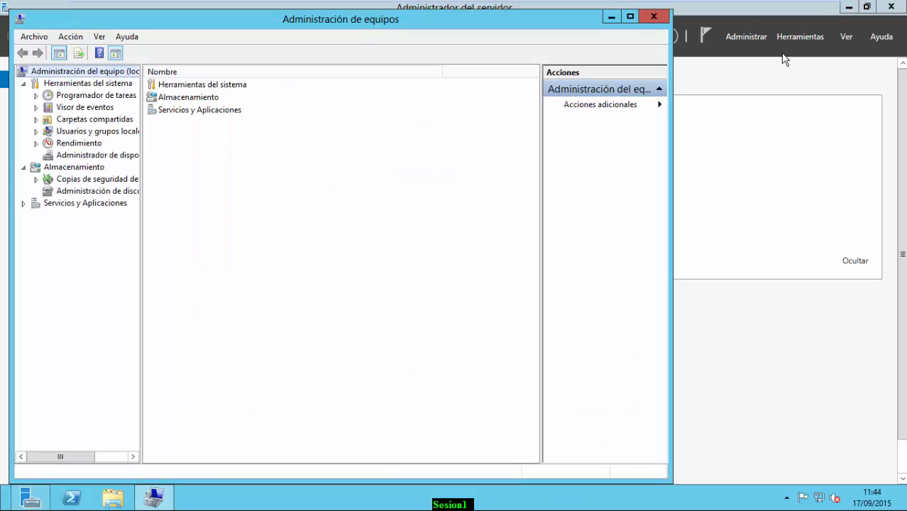
# Maximize Computer Management and show Administración de discos with an enlarged graphical disk pane
pyautogui.click(630, 16)
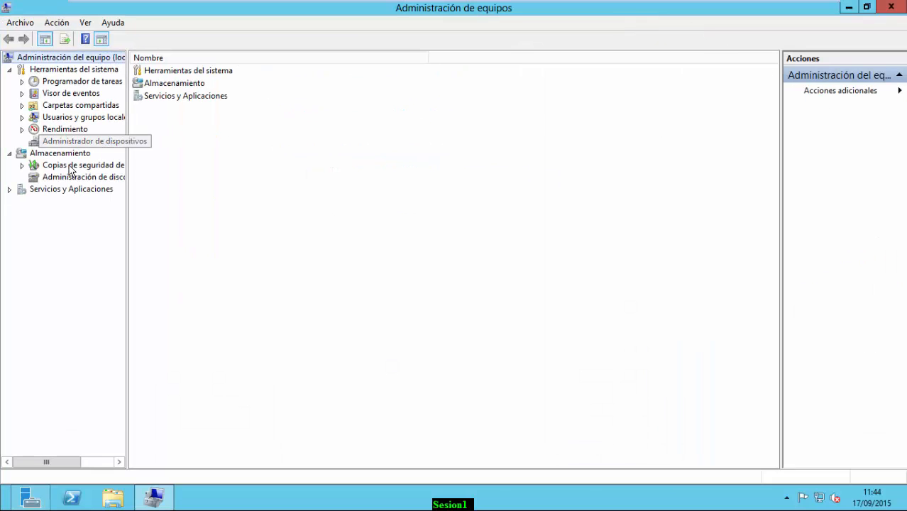
pyautogui.moveTo(126, 171); pyautogui.dragTo(206, 169)
pyautogui.click(131, 178)
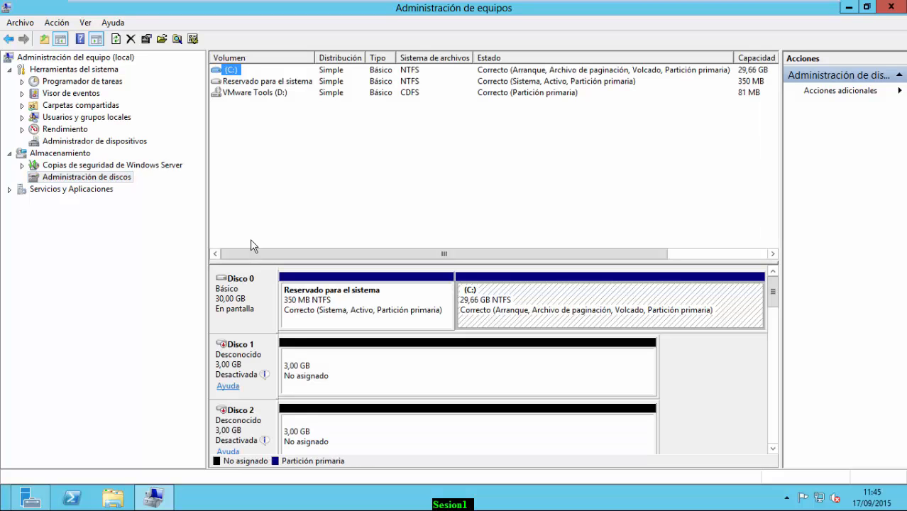
pyautogui.moveTo(350, 260); pyautogui.dragTo(344, 133)
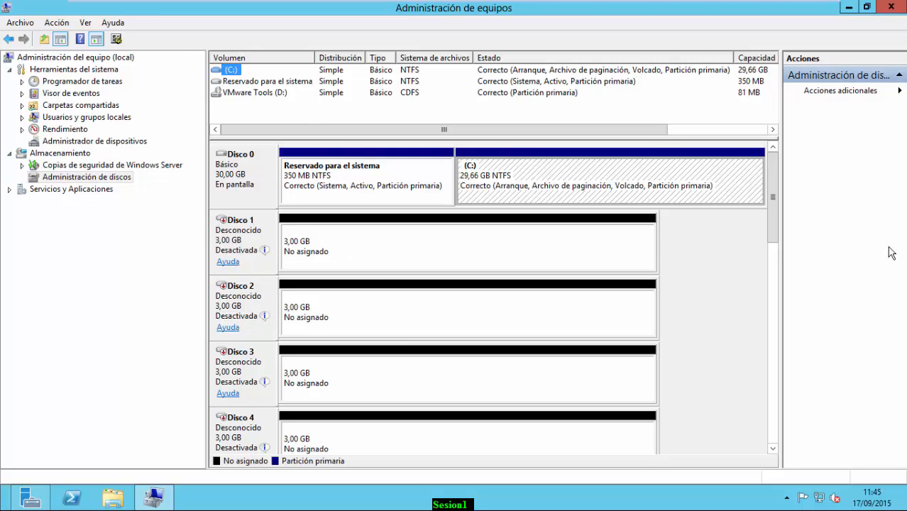
pyautogui.moveTo(774, 179)
pyautogui.mouseDown()
pyautogui.moveTo(790, 381)
pyautogui.moveTo(785, 455)
pyautogui.moveTo(774, 168)
pyautogui.mouseUp()
# Bring Disco 1 online and initialize it as an MBR basic disk
pyautogui.moveTo(235, 248)
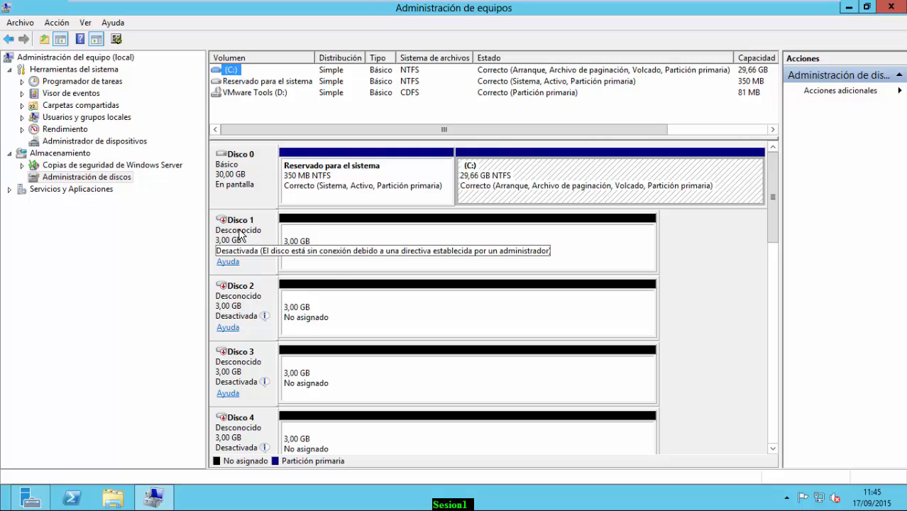
pyautogui.rightClick(240, 230)
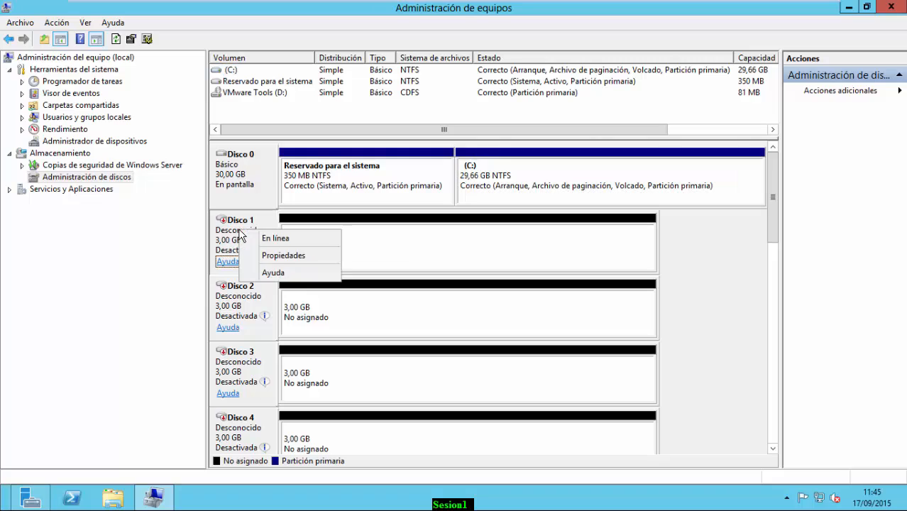
pyautogui.click(283, 241)
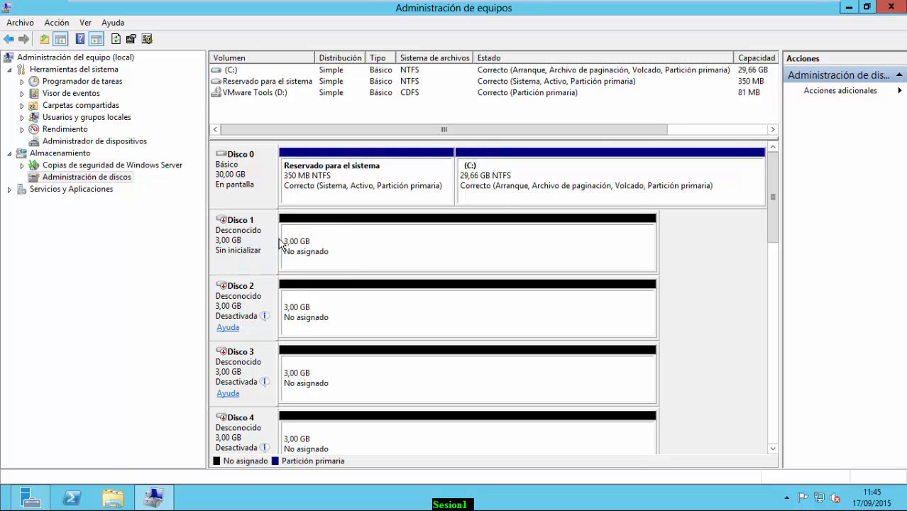
pyautogui.rightClick(242, 232)
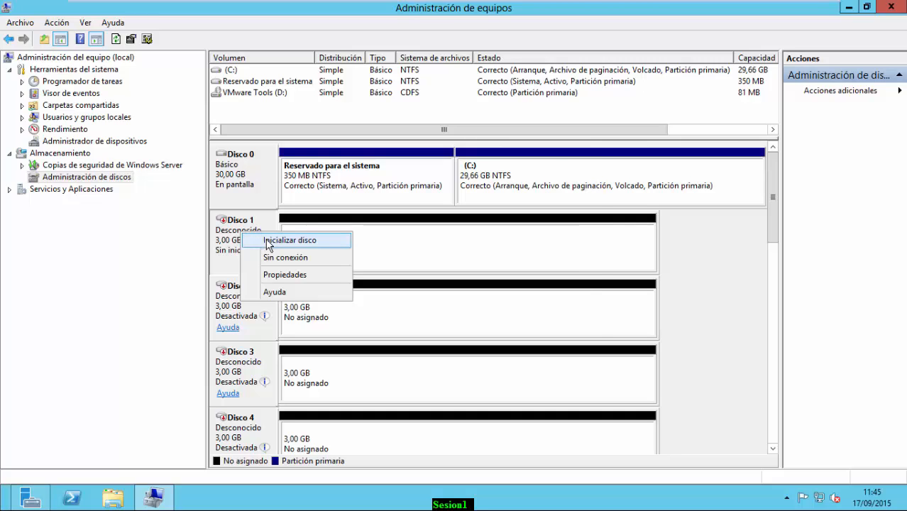
pyautogui.click(268, 242)
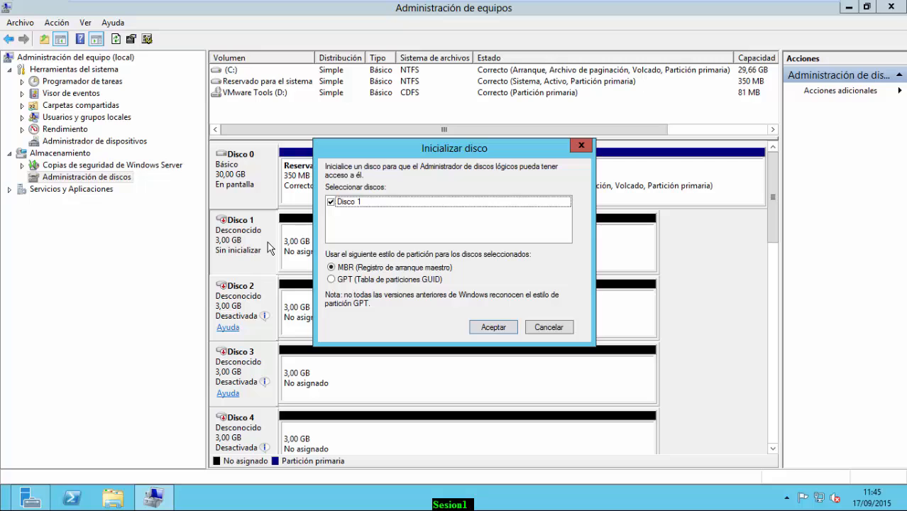
pyautogui.click(491, 328)
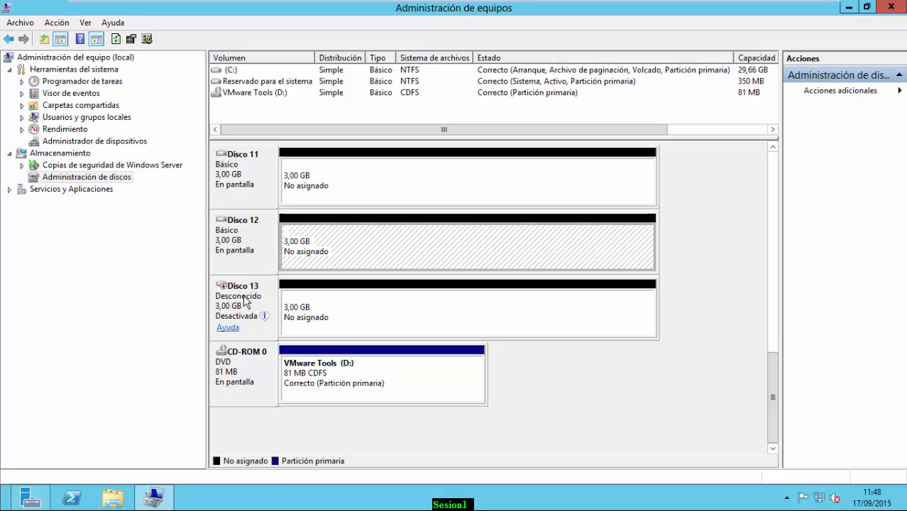
# Bring Disco 13 online and initialize it as an MBR basic disk
pyautogui.rightClick(244, 296)
pyautogui.click(271, 307)
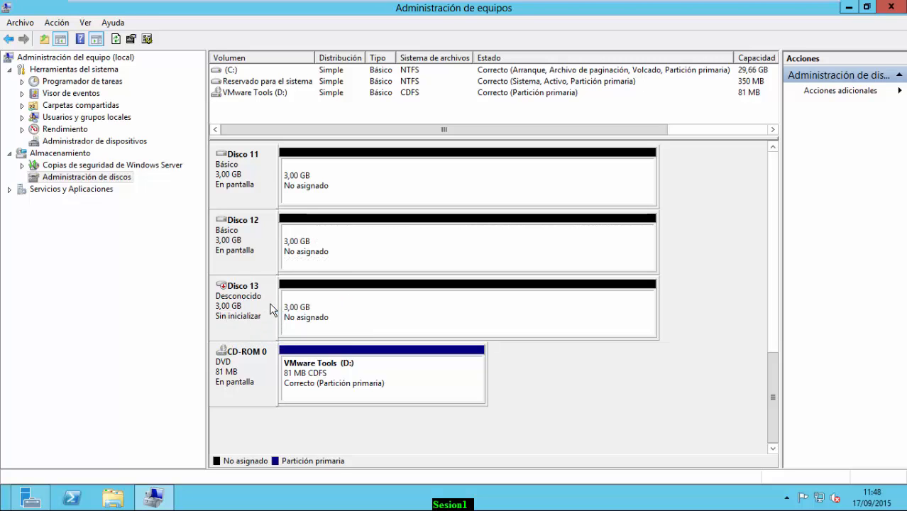
pyautogui.rightClick(258, 302)
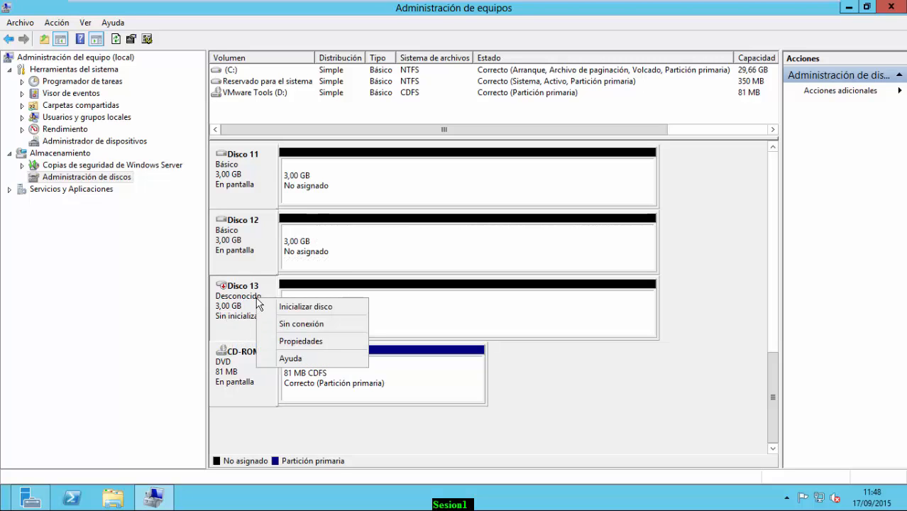
pyautogui.click(294, 307)
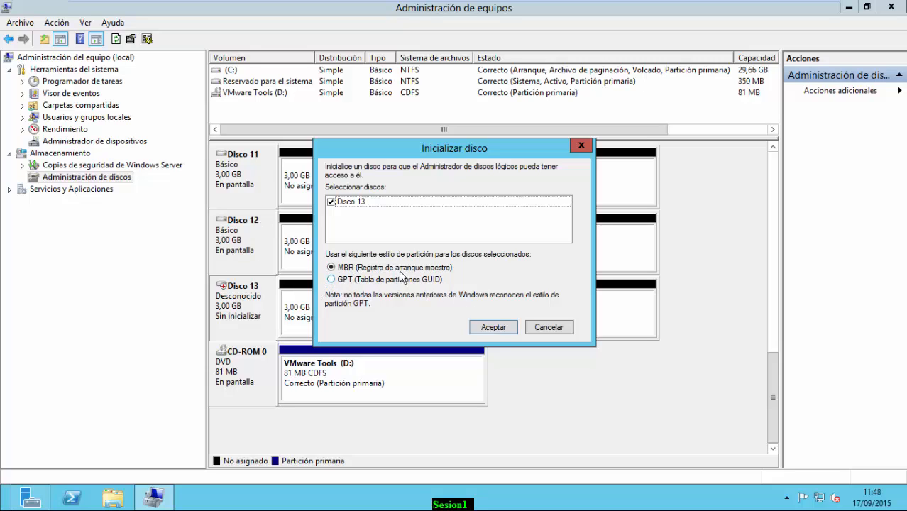
pyautogui.click(495, 329)
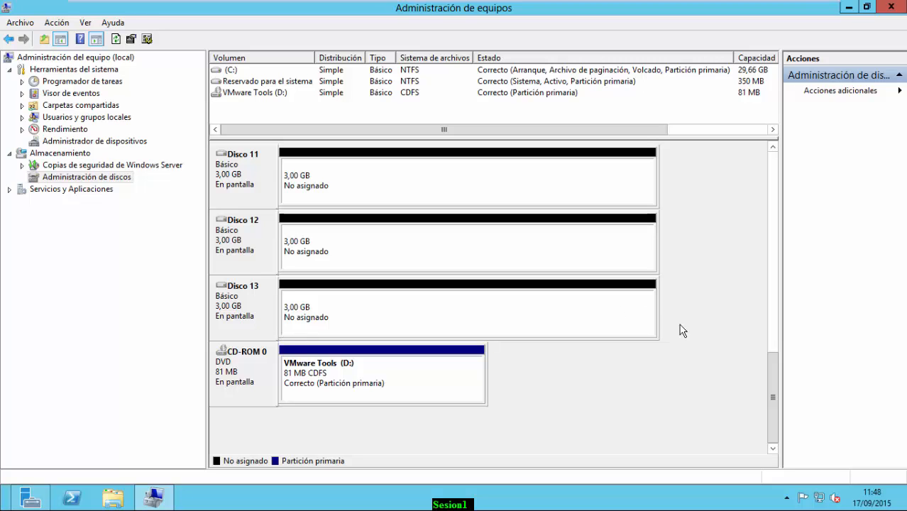
# Resize and scroll the disk panes to confirm every disk is Básico and online, then open Run
pyautogui.moveTo(771, 392); pyautogui.dragTo(774, 153)
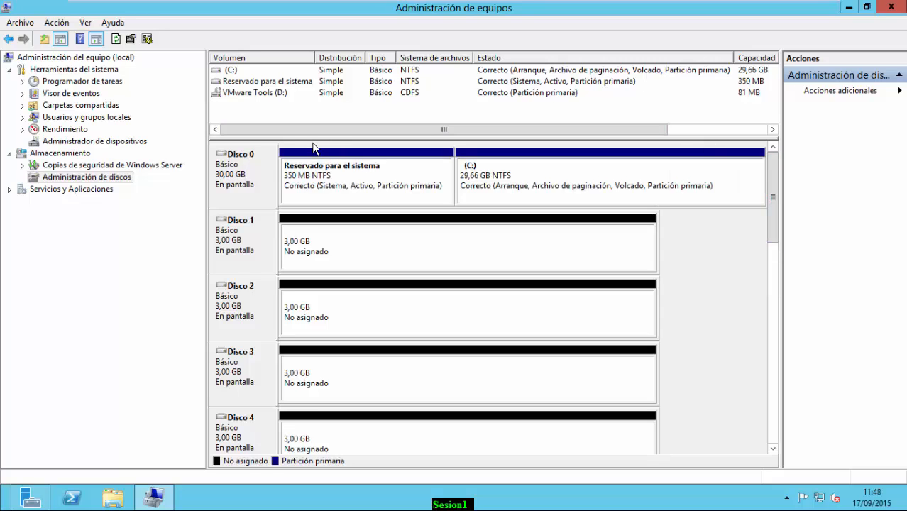
pyautogui.moveTo(318, 142); pyautogui.dragTo(318, 167)
pyautogui.scroll(-5, 238, 206)
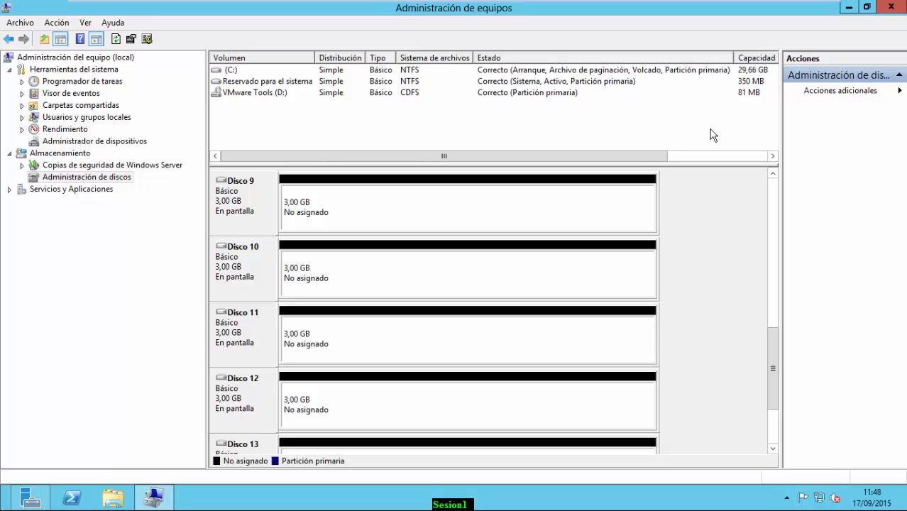
pyautogui.moveTo(210, 145); pyautogui.dragTo(170, 142)
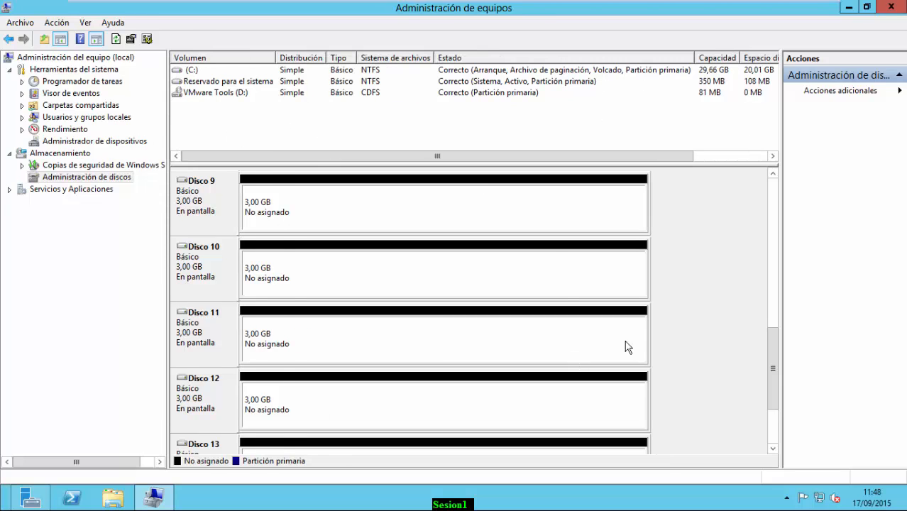
pyautogui.moveTo(772, 361); pyautogui.dragTo(775, 190)
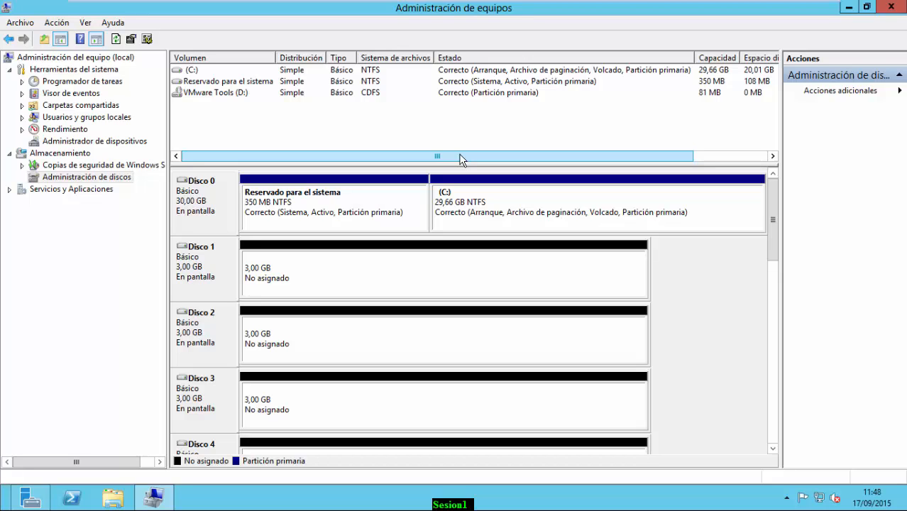
pyautogui.press('super+r')
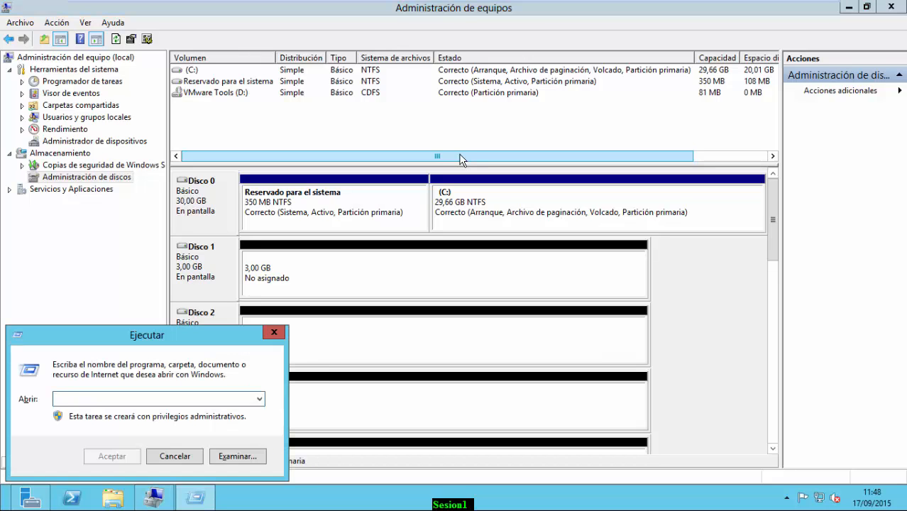
# Launch Notepad from the Run box and move its window lower
pyautogui.write('notepad')
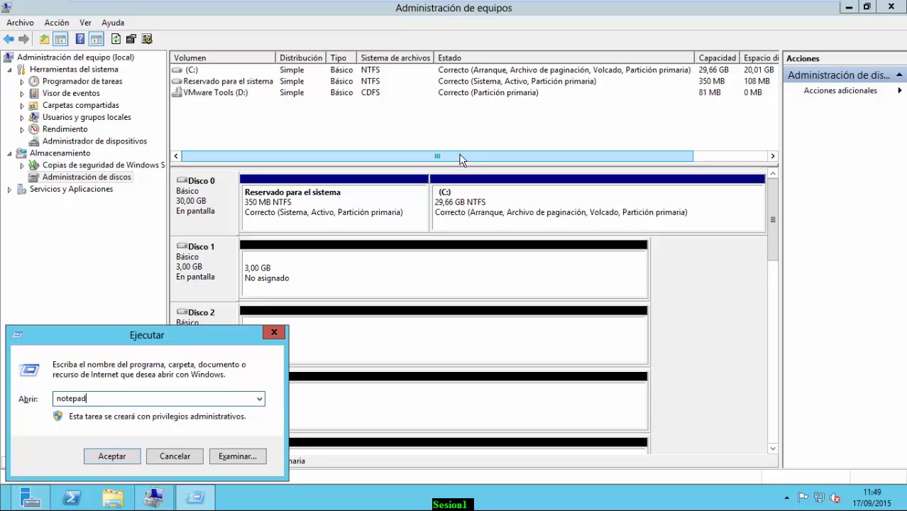
pyautogui.press('Return')
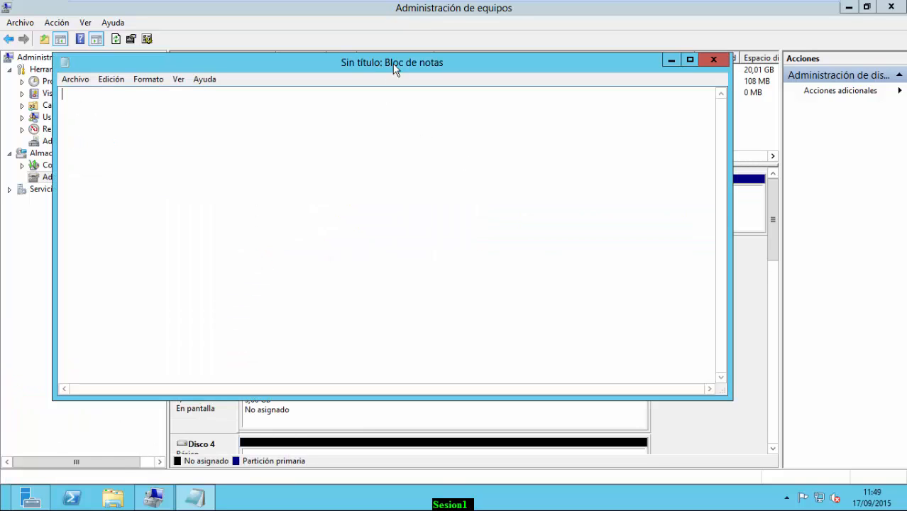
pyautogui.moveTo(395, 67); pyautogui.dragTo(448, 207)
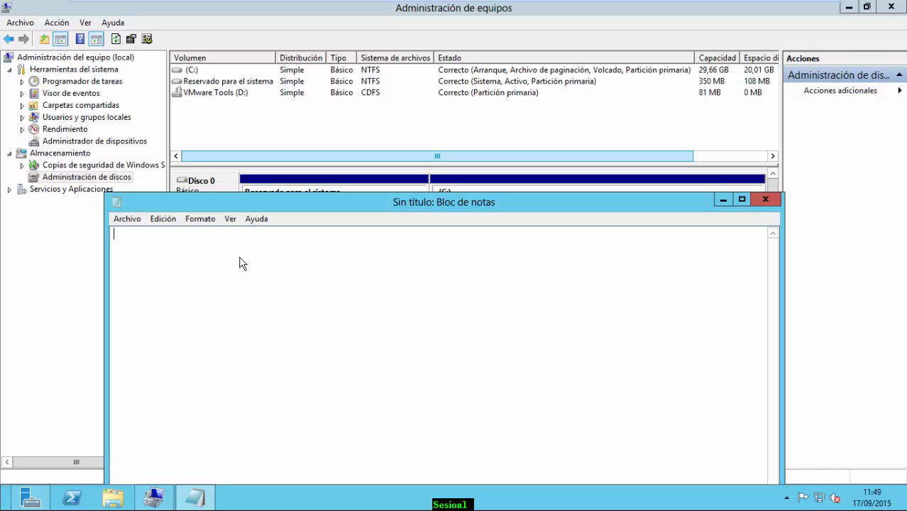
# Type the note 'LDF:RAID 0 (2 DISCOS)', fixing typos along the way
pyautogui.write('LDF:RAID  0   (2 D')
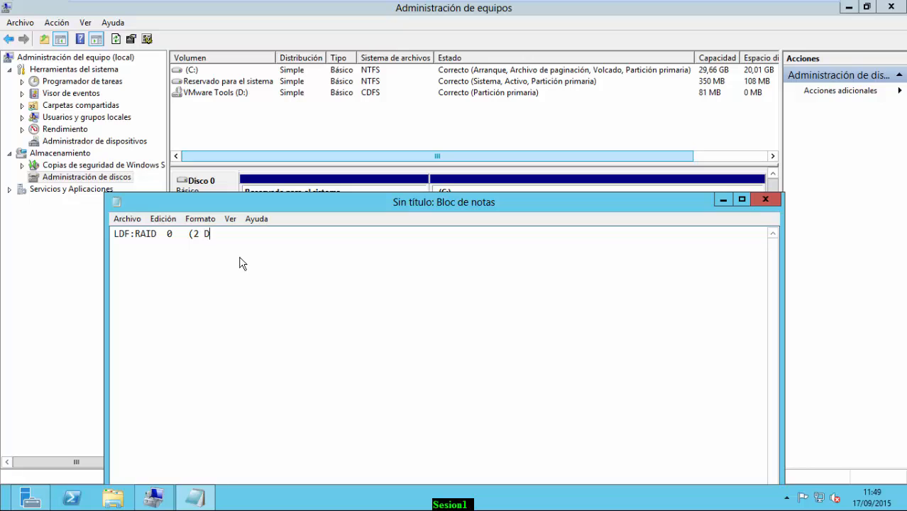
pyautogui.write('ISCOS=')
pyautogui.press('BackSpace')
pyautogui.write(')')
# Insert '(LOG TRANSACCIONES)' right after LDF in the note
pyautogui.click(132, 234)
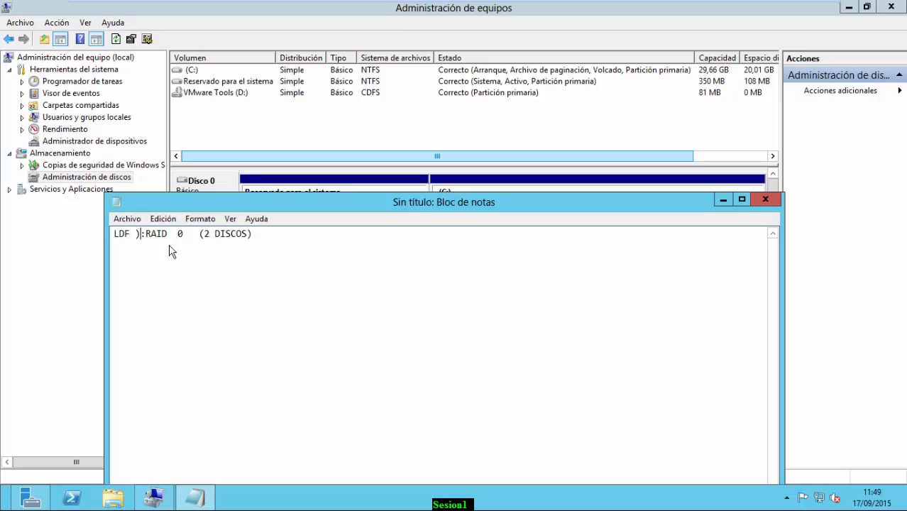
pyautogui.write('(')
pyautogui.write('LOG')
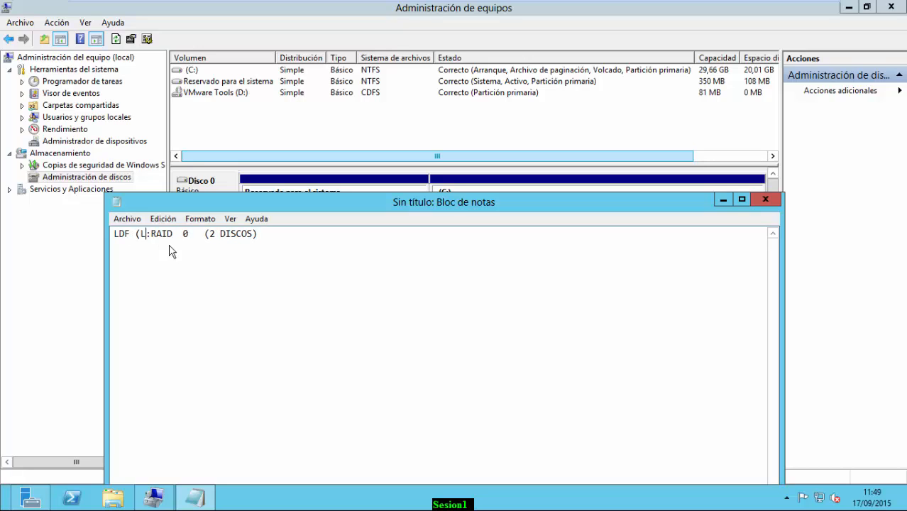
pyautogui.write(' TRANSAC')
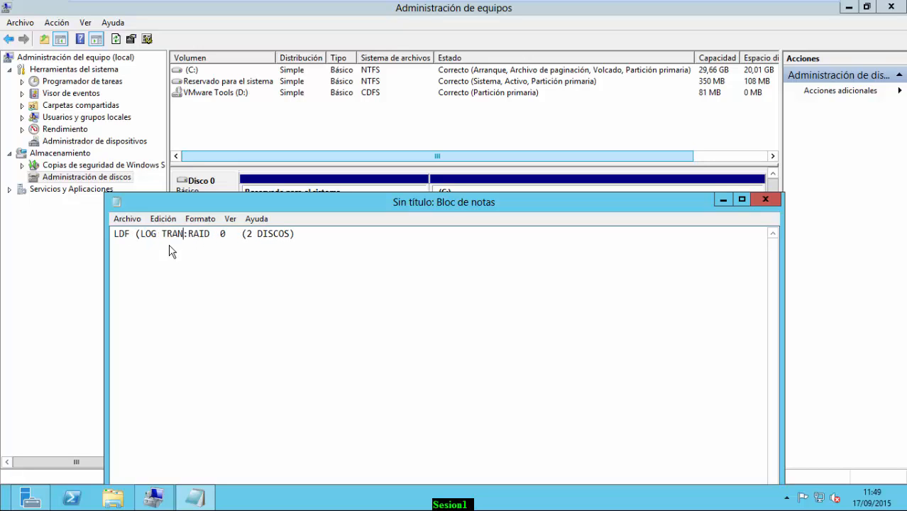
pyautogui.write('CIONES')
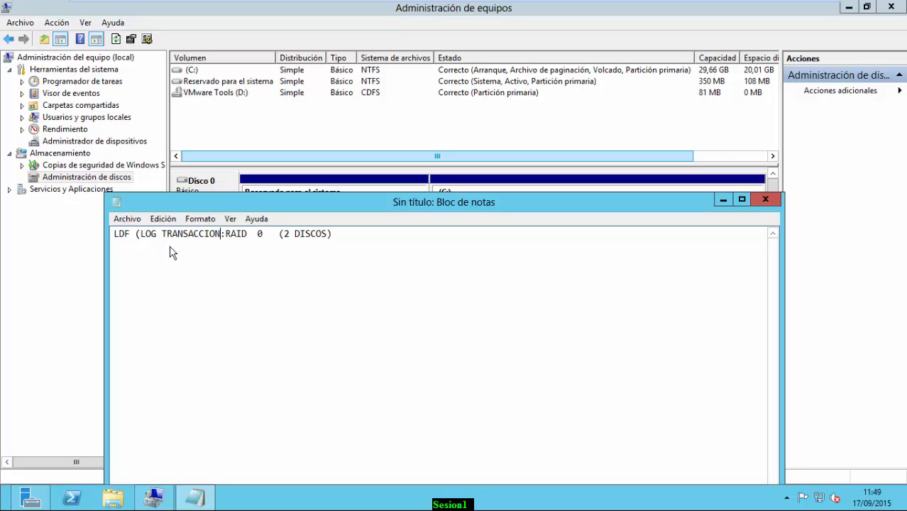
pyautogui.write('=')
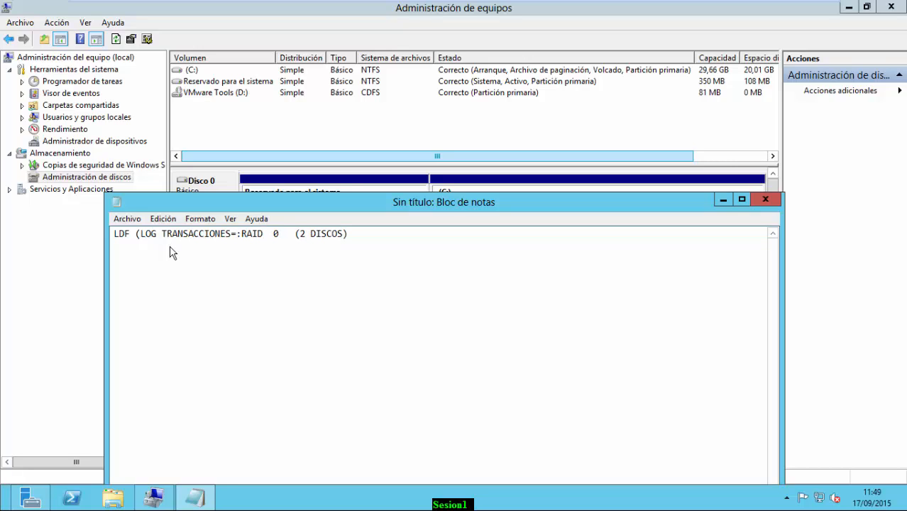
pyautogui.press('BackSpace')
pyautogui.write(')')
# Minimize Notepad and open the context menu of Disco 1 in Disk Management
pyautogui.click(720, 202)
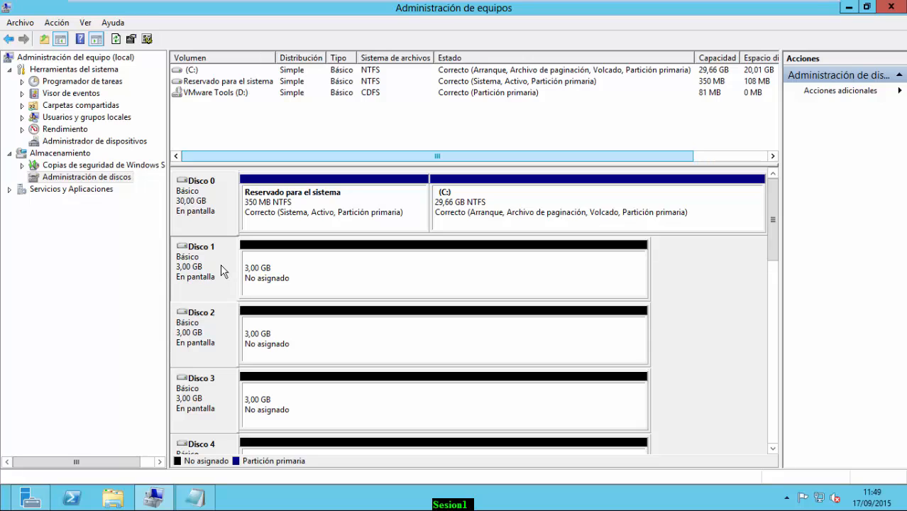
pyautogui.rightClick(220, 324)
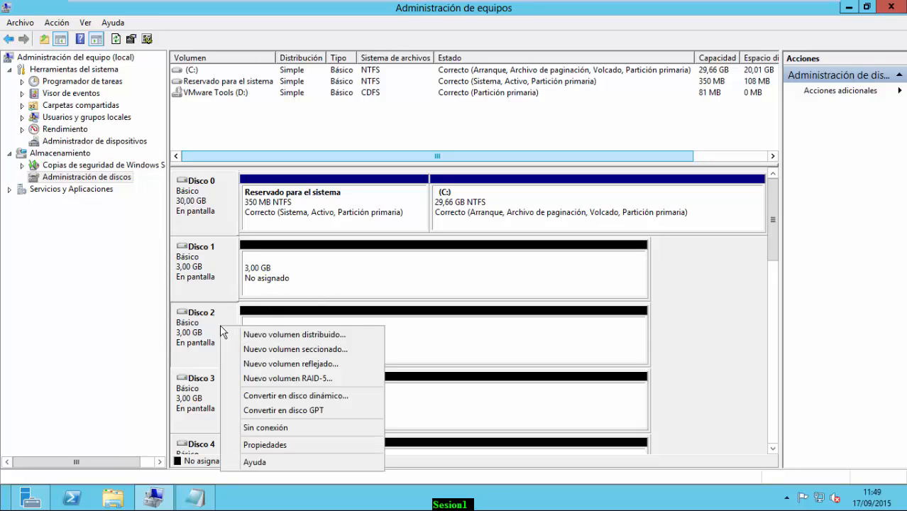
pyautogui.click(219, 290)
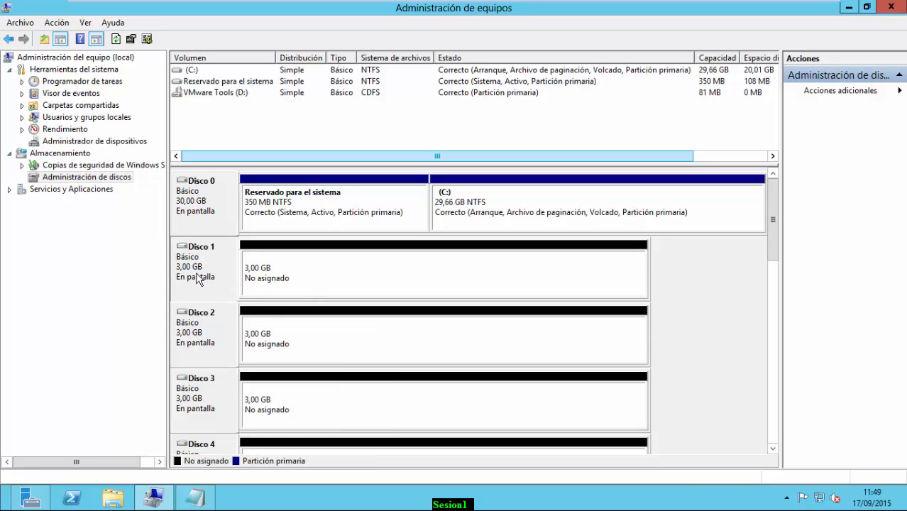
pyautogui.rightClick(201, 262)
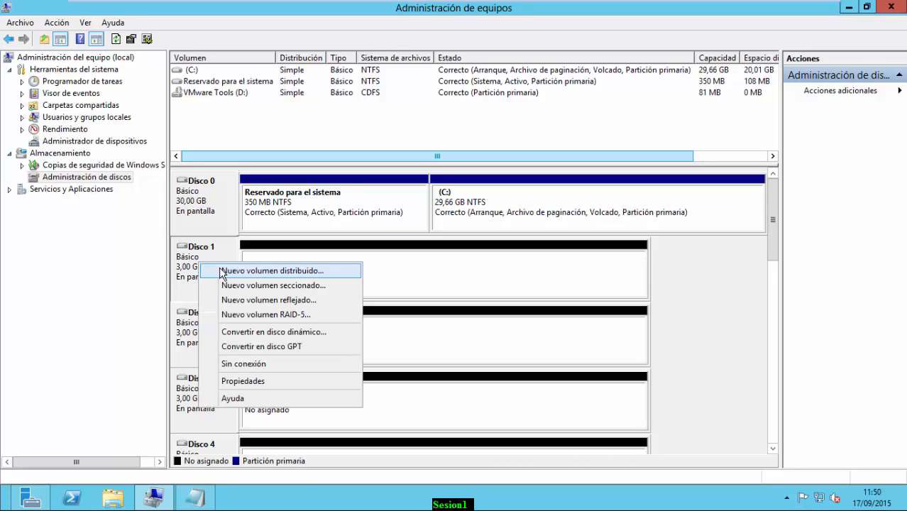
# Start a new striped volume and add Disco 2 alongside Disco 1
pyautogui.click(301, 287)
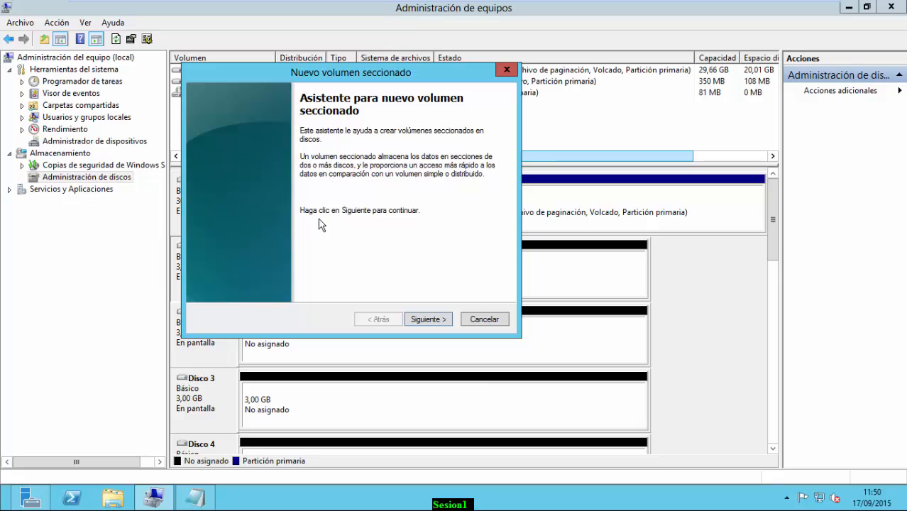
pyautogui.click(426, 320)
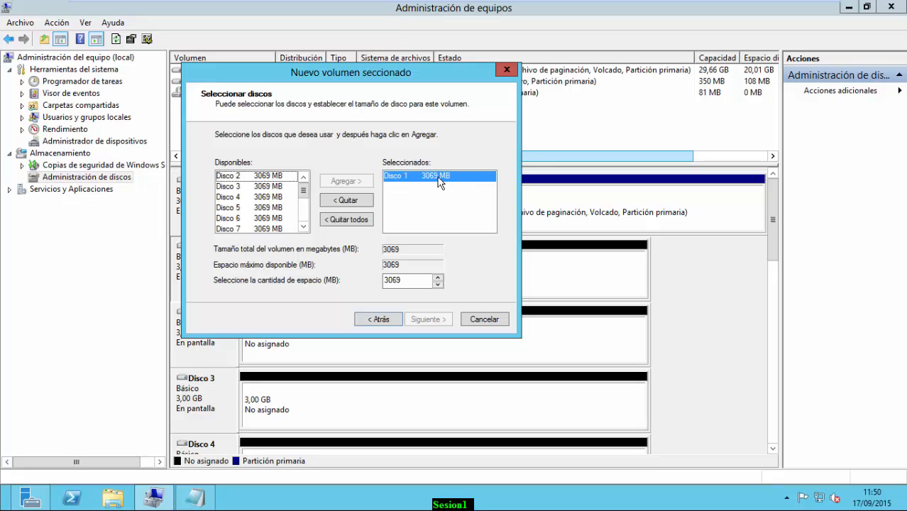
pyautogui.click(236, 179)
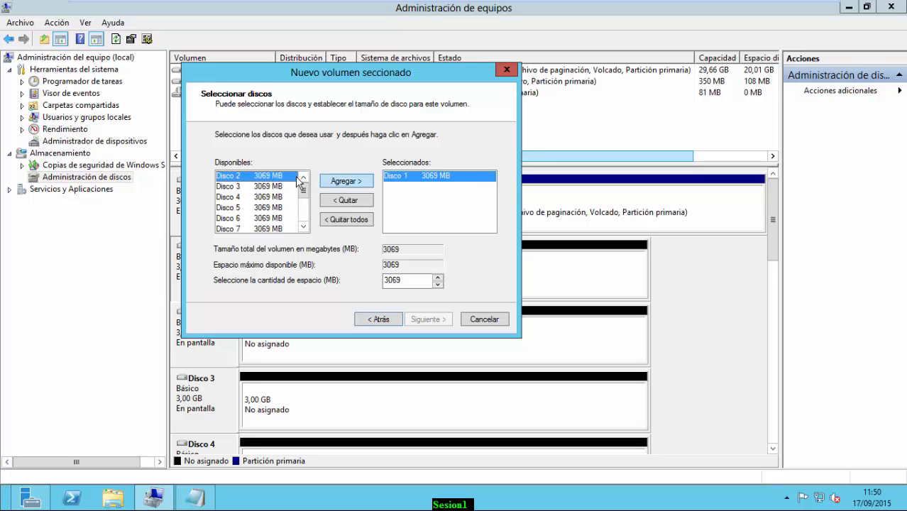
pyautogui.click(347, 184)
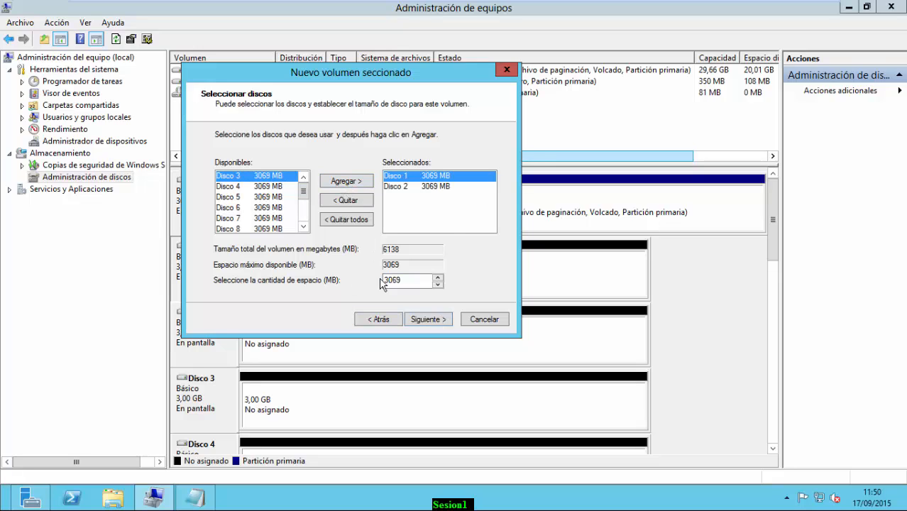
# Review the selected Disco 1 and Disco 2 at 3069 MB each and proceed to drive letter assignment
pyautogui.click(437, 189)
pyautogui.click(435, 178)
pyautogui.click(435, 185)
pyautogui.click(436, 177)
pyautogui.click(434, 184)
pyautogui.click(433, 177)
pyautogui.click(433, 188)
pyautogui.click(431, 177)
pyautogui.click(405, 187)
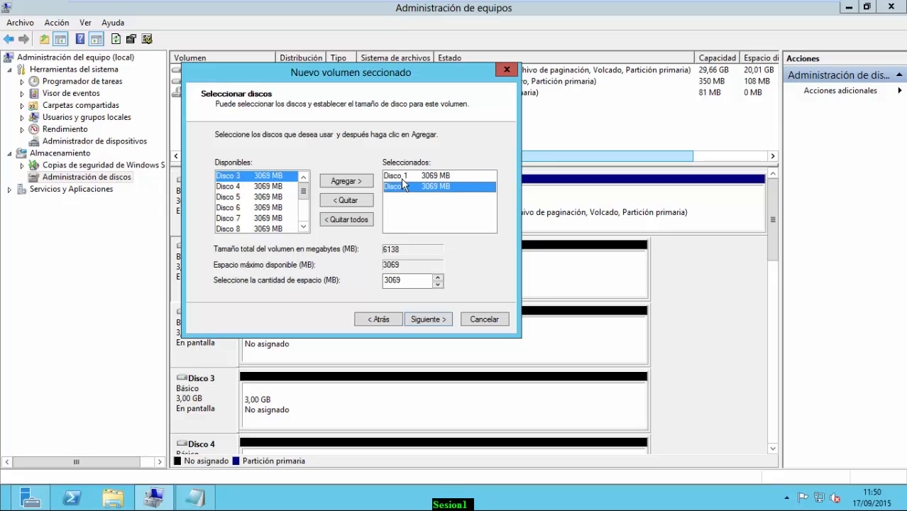
pyautogui.click(404, 178)
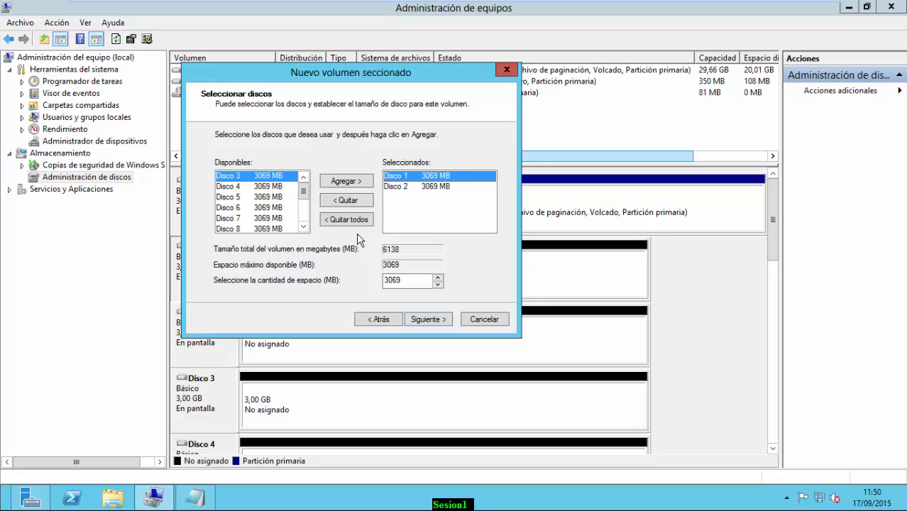
pyautogui.click(423, 321)
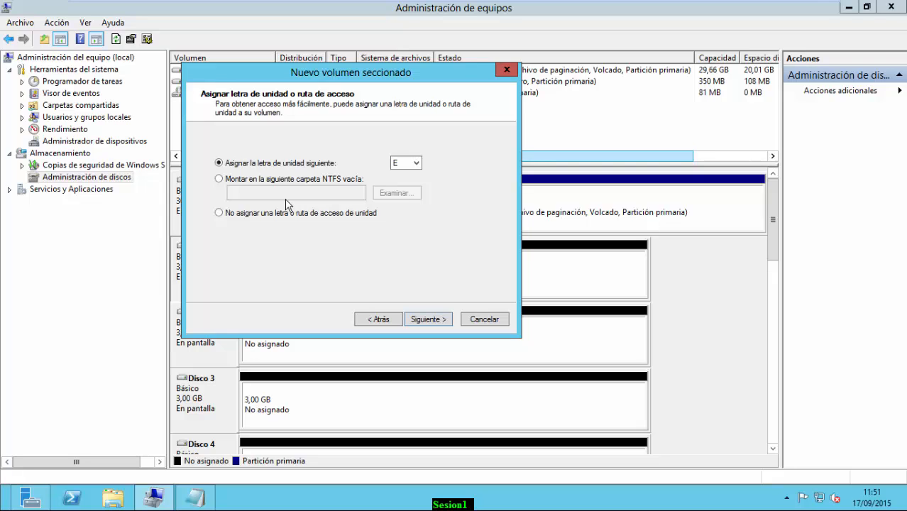
# Keep drive letter E for the striped volume
pyautogui.click(418, 169)
pyautogui.click(419, 169)
pyautogui.click(423, 320)
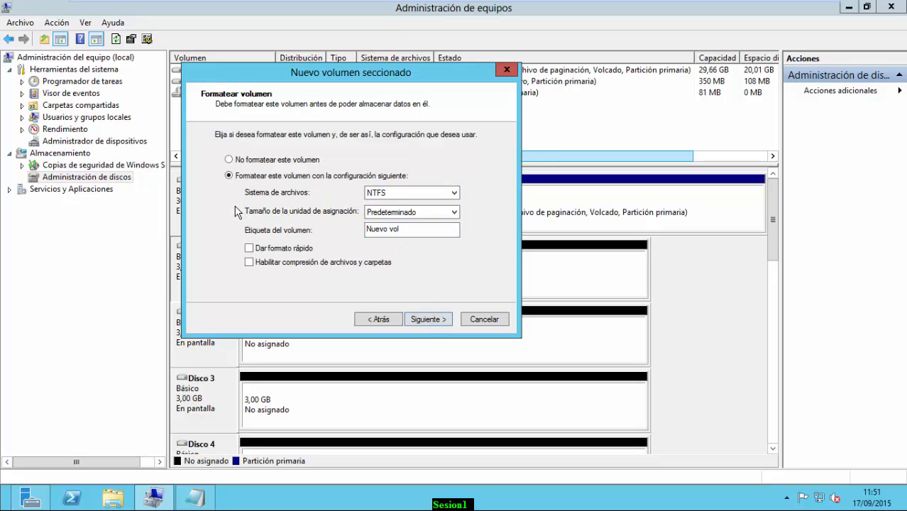
# Format as NTFS with 64 KB allocation units, label LDF, and quick format enabled
pyautogui.click(419, 196)
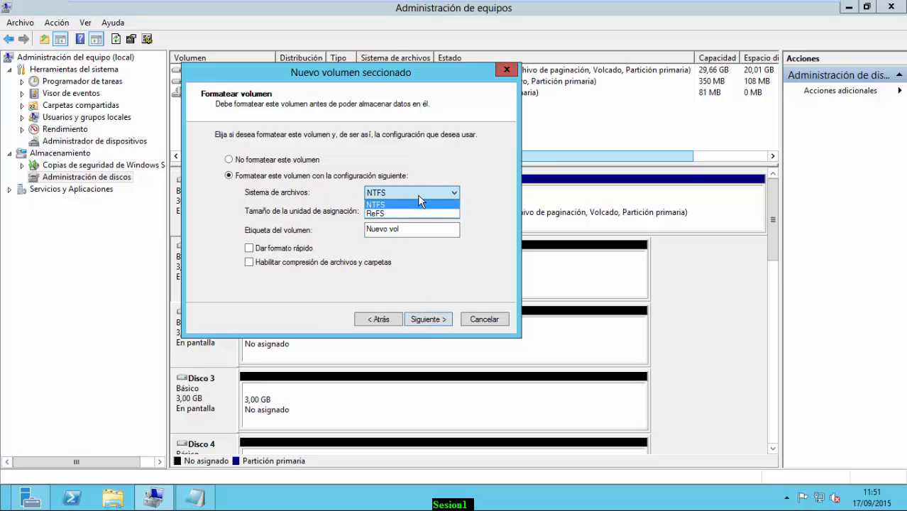
pyautogui.click(418, 195)
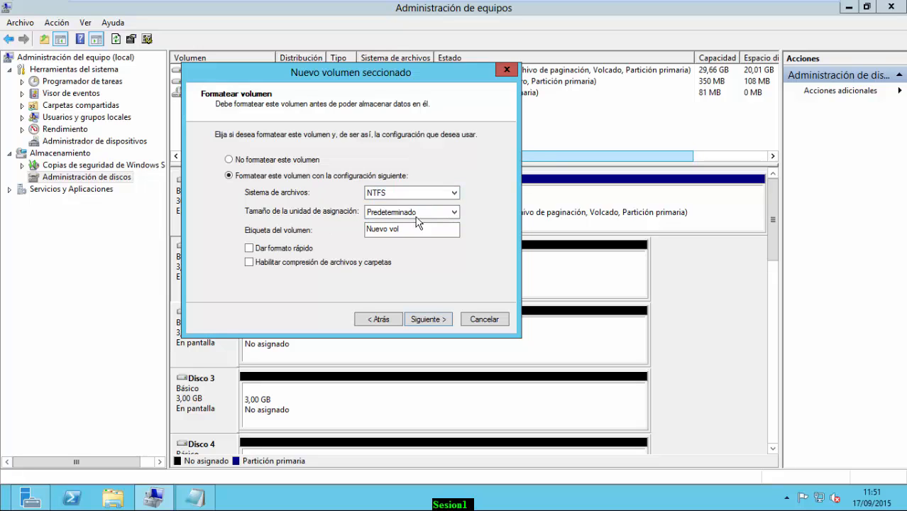
pyautogui.click(419, 213)
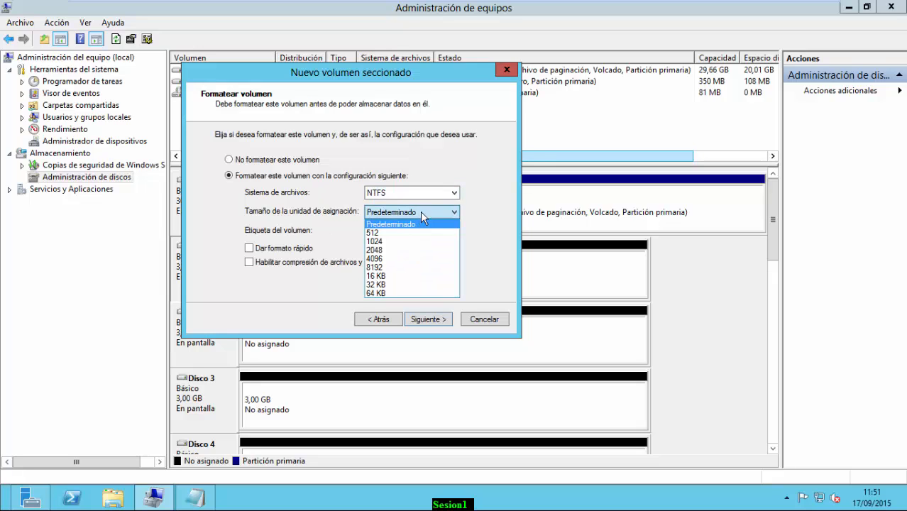
pyautogui.click(387, 293)
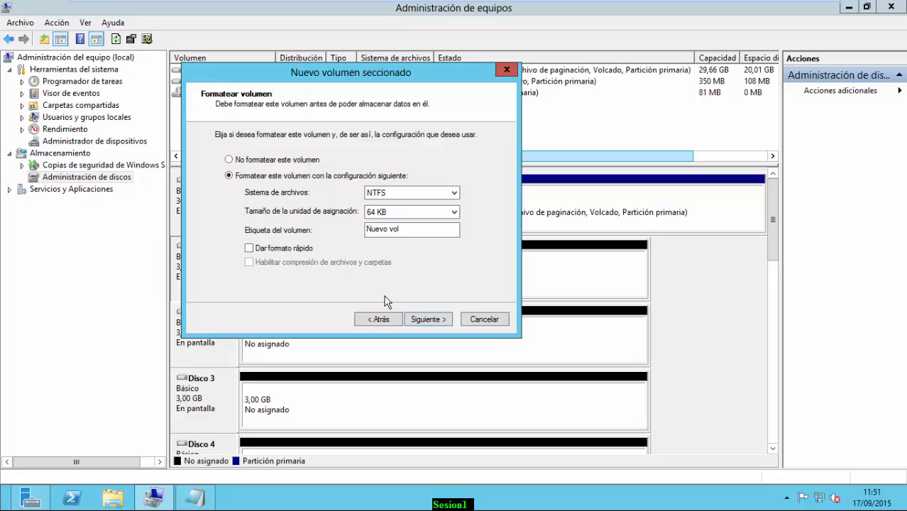
pyautogui.click(406, 231)
pyautogui.moveTo(419, 228); pyautogui.dragTo(257, 229)
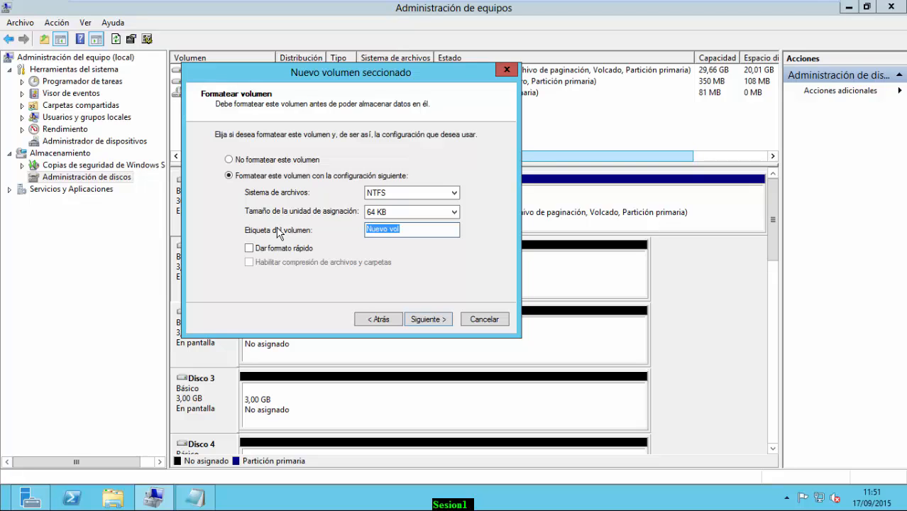
pyautogui.write('LDF')
pyautogui.click(249, 249)
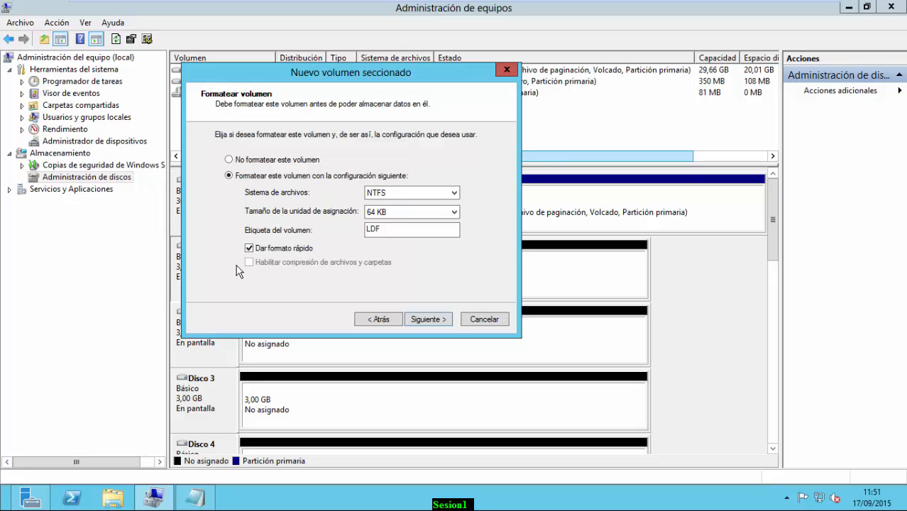
pyautogui.click(429, 319)
# Finish the striped volume wizard and accept converting Disco 1 and Disco 2 to dynamic disks
pyautogui.scroll(-1, 487, 234)
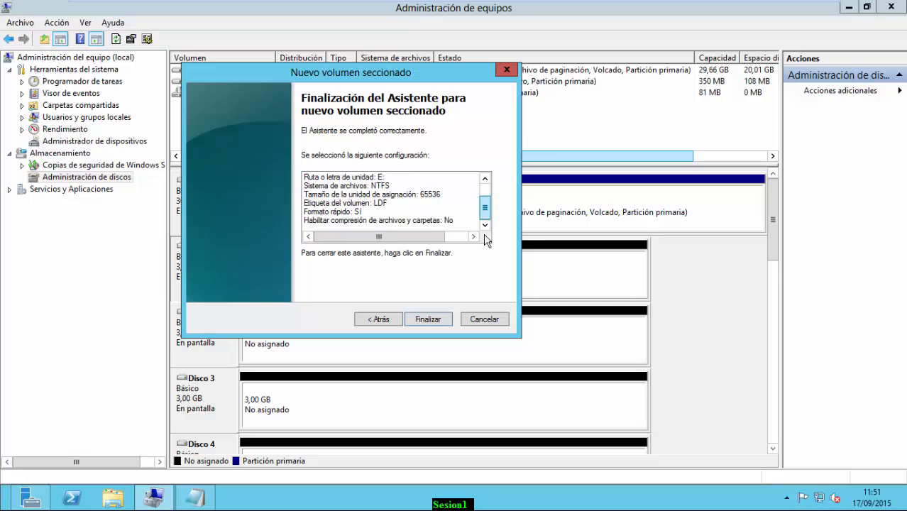
pyautogui.click(428, 319)
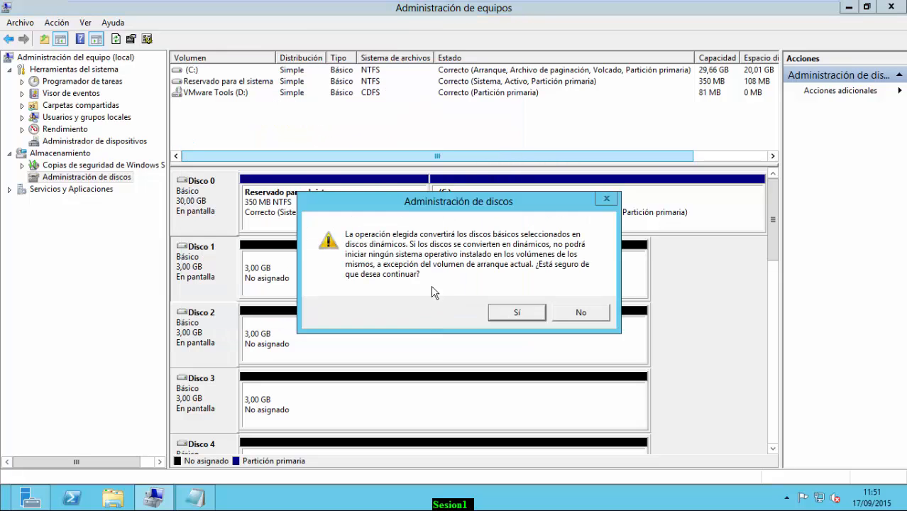
pyautogui.click(517, 313)
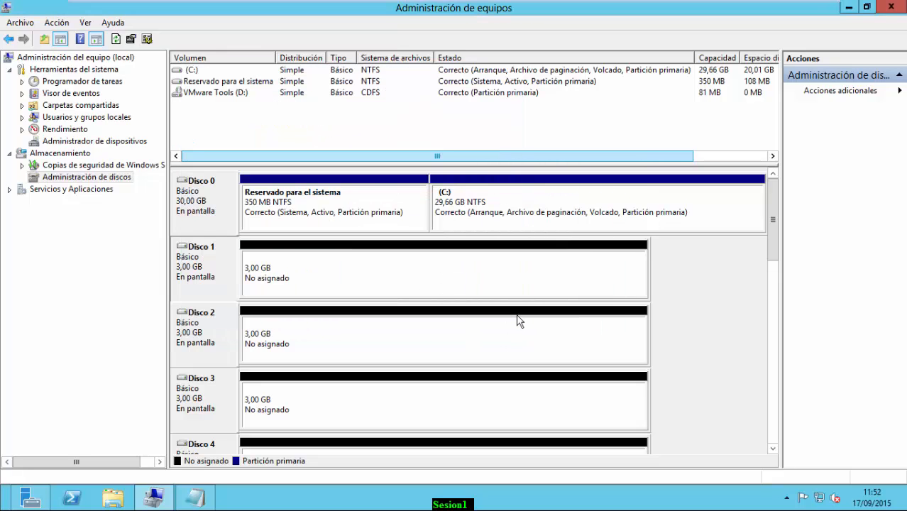
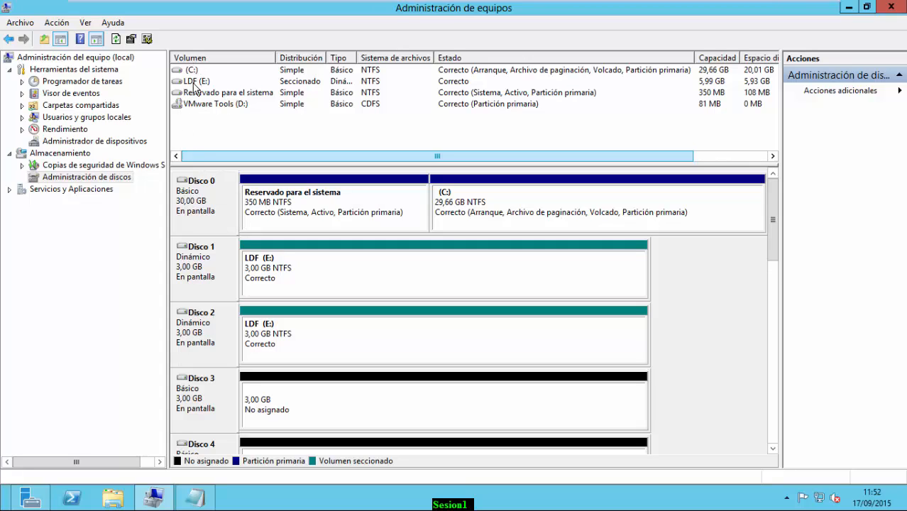
# Check that the striped LDF (E:) volume spans Disco 1 and Disco 2, then return to the Notepad notes
pyautogui.click(193, 83)
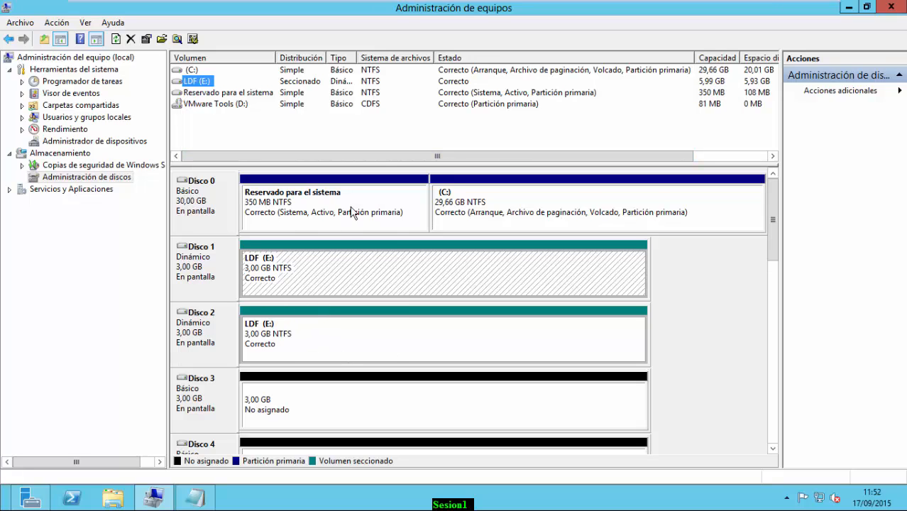
pyautogui.click(212, 92)
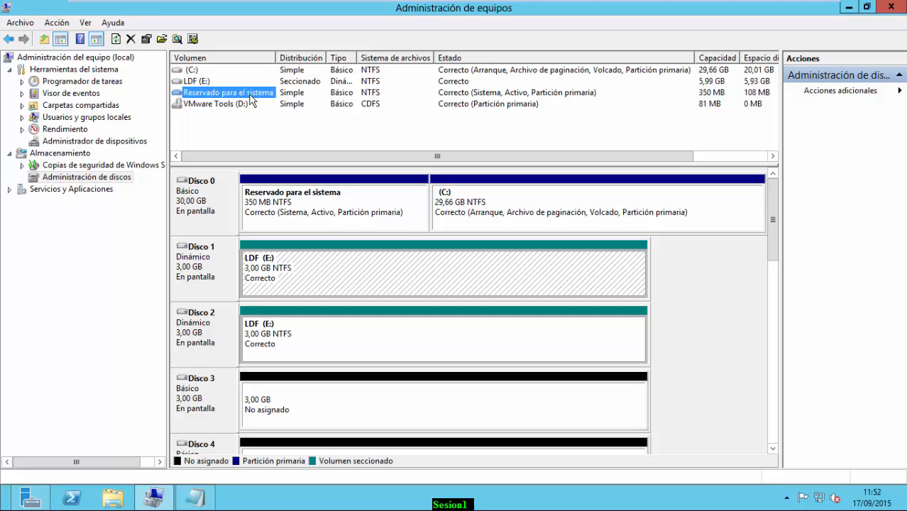
pyautogui.click(204, 500)
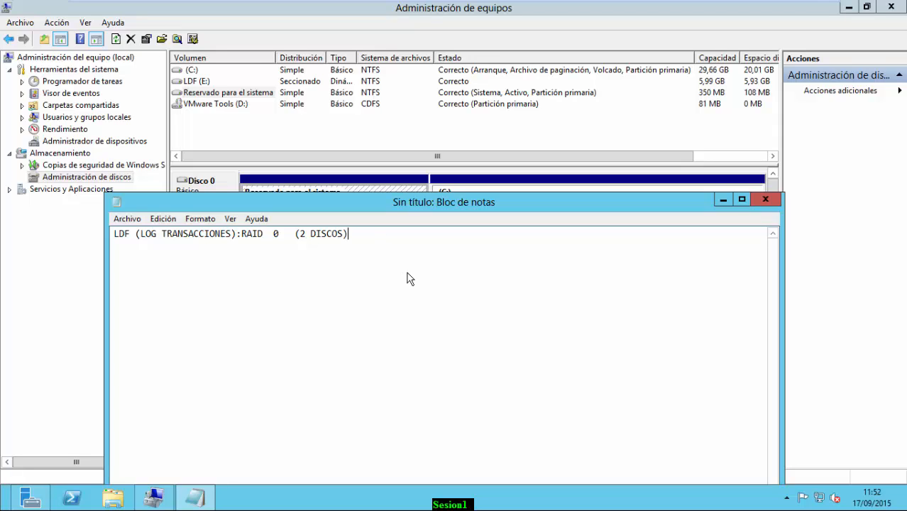
# Add the note line 'TEMPDB: RAID 1 (2 DISCOS)'
pyautogui.write('TEMPDB: RAID 1 (2 DISCOS')
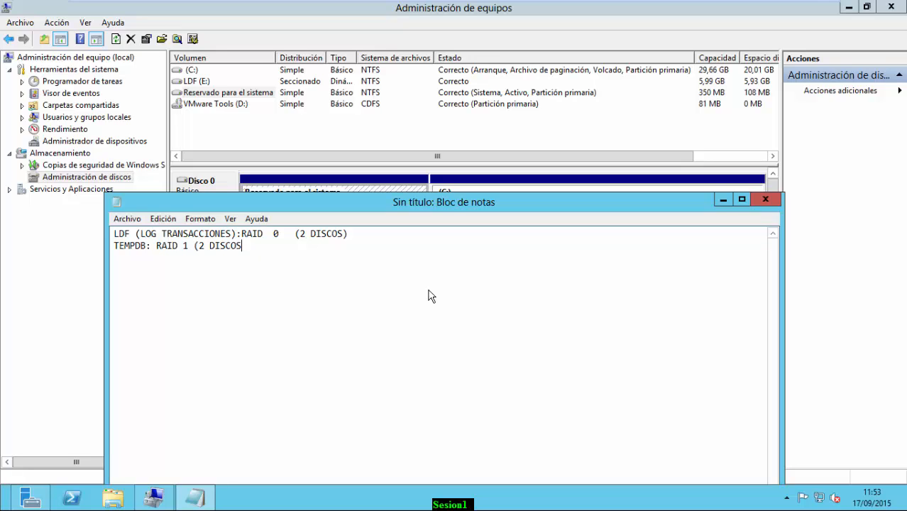
pyautogui.write(')')
# Start a mirrored volume on Disco 3 paired with Disco 4 at 3069 MB
pyautogui.click(723, 201)
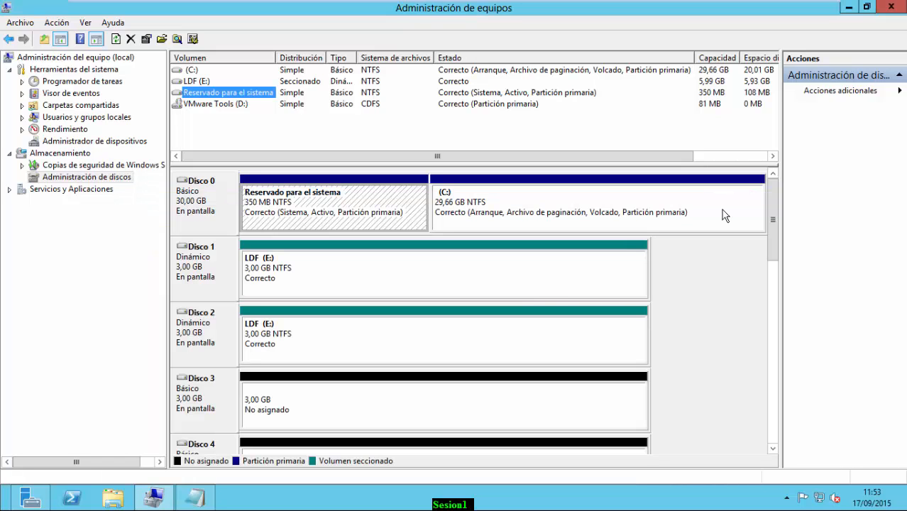
pyautogui.scroll(-1, 275, 406)
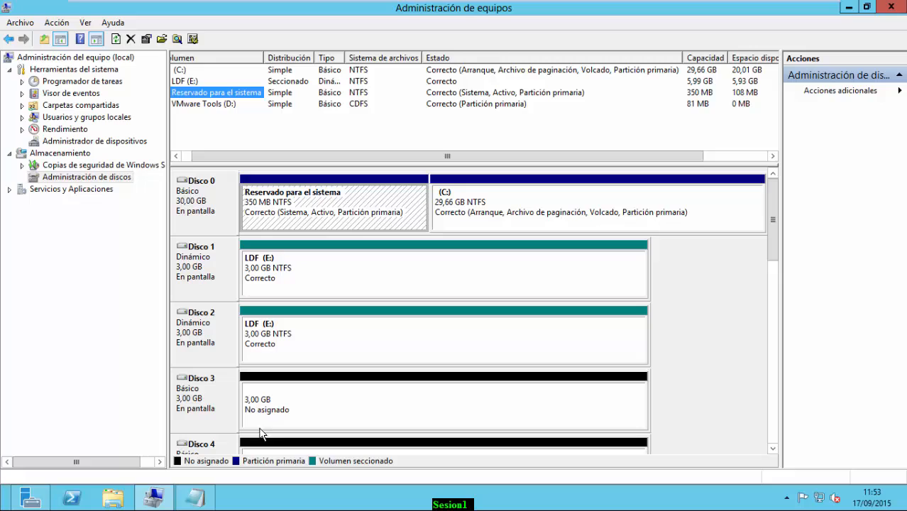
pyautogui.click(195, 406)
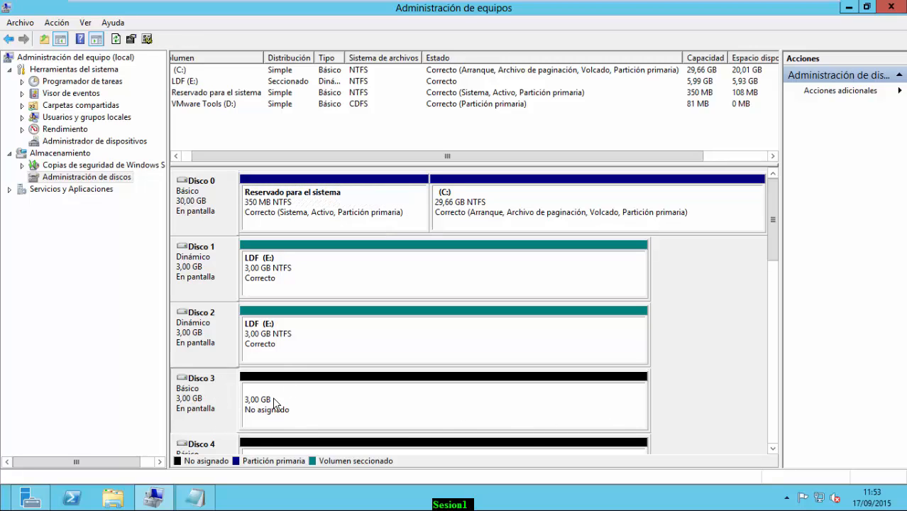
pyautogui.rightClick(220, 402)
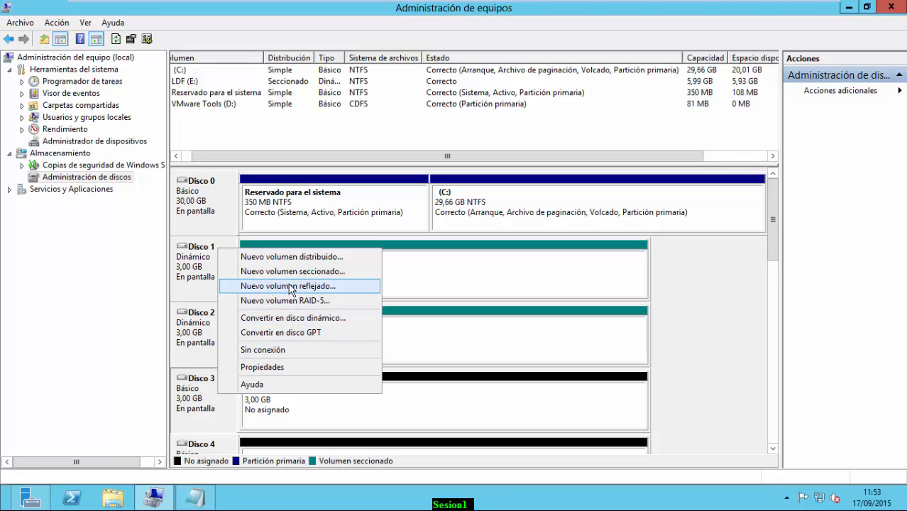
pyautogui.click(328, 288)
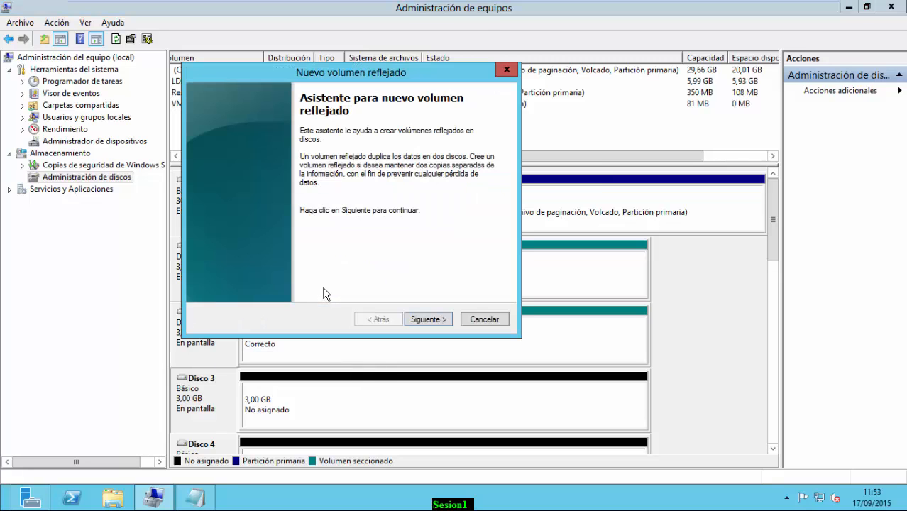
pyautogui.click(424, 320)
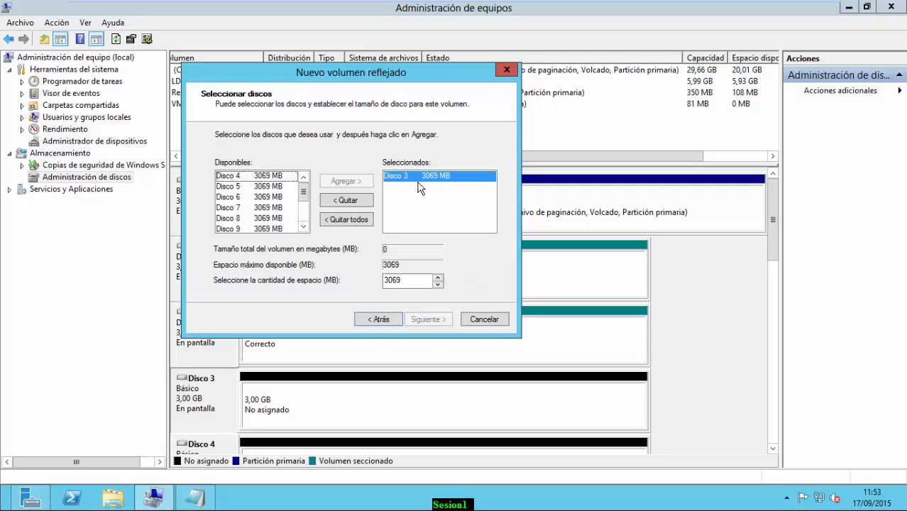
pyautogui.click(273, 178)
pyautogui.click(337, 184)
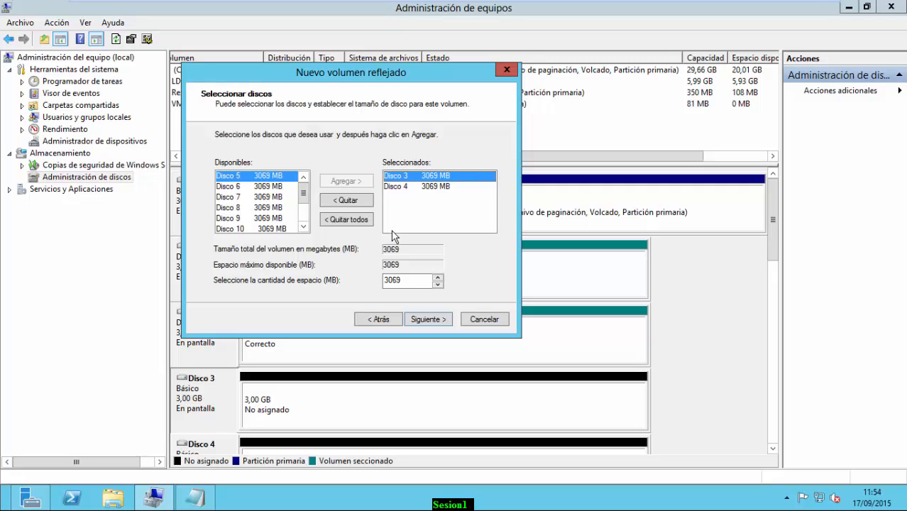
pyautogui.click(434, 325)
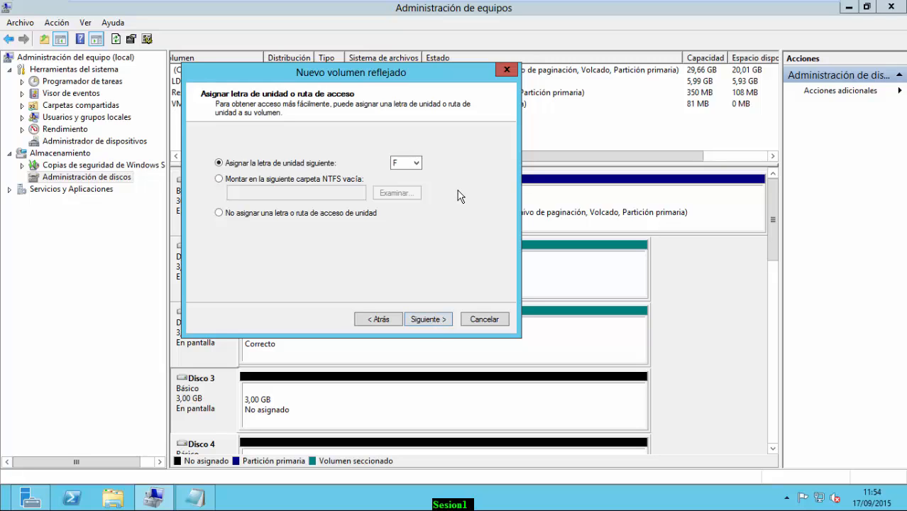
# Keep letter F and format NTFS with 64 KB units, quick format and label TEMPDB
pyautogui.click(429, 320)
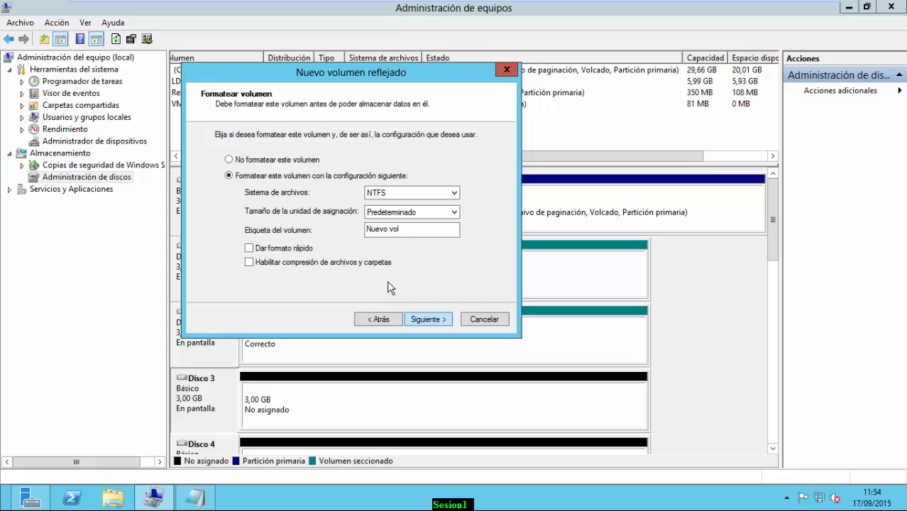
pyautogui.click(392, 213)
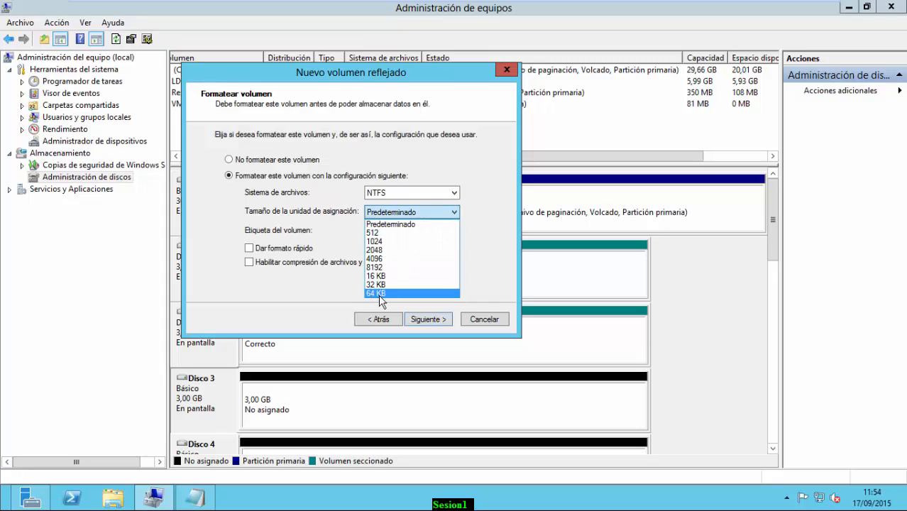
pyautogui.click(379, 295)
pyautogui.click(250, 248)
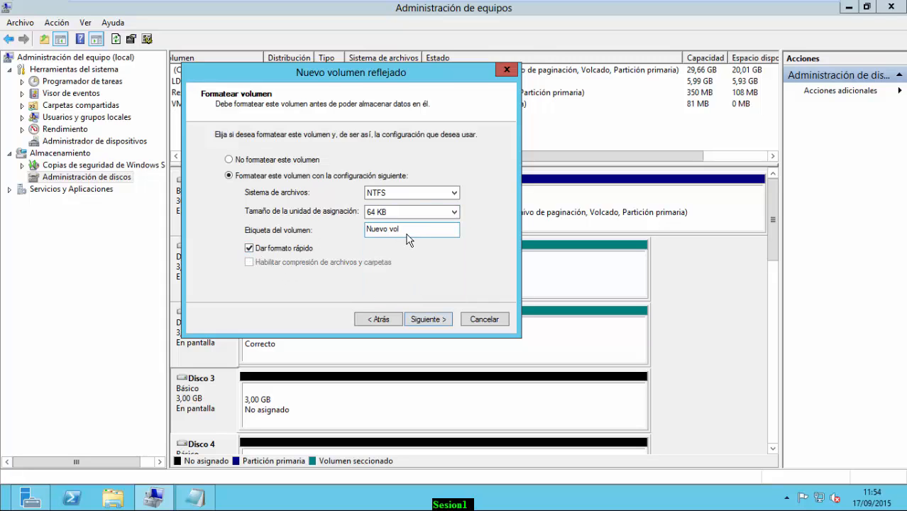
pyautogui.moveTo(420, 230); pyautogui.dragTo(242, 218)
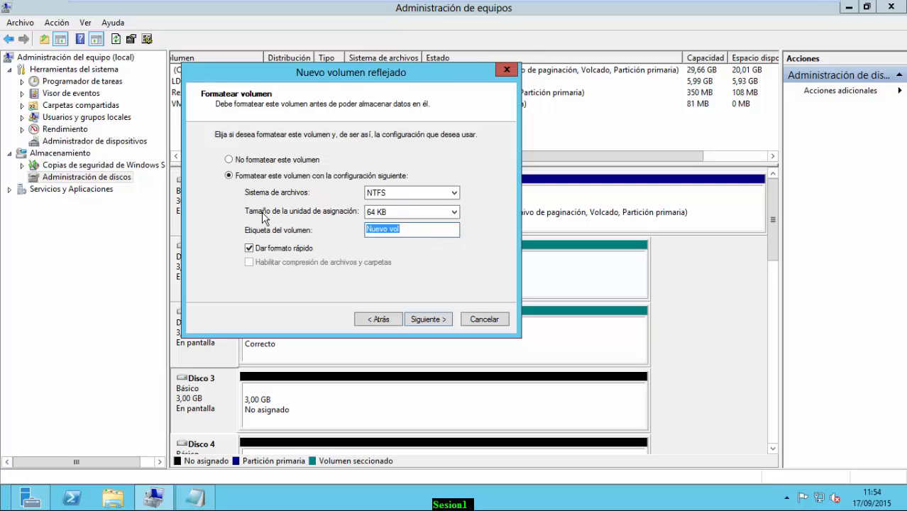
pyautogui.write('TEMPDB')
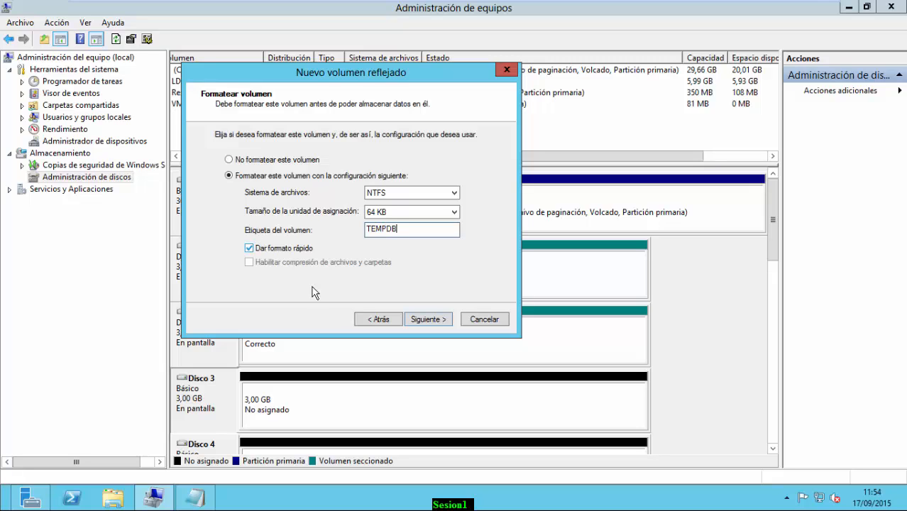
# Finish the mirrored volume, accept dynamic conversion, check TEMPDB (F:), then return to the notes
pyautogui.click(424, 321)
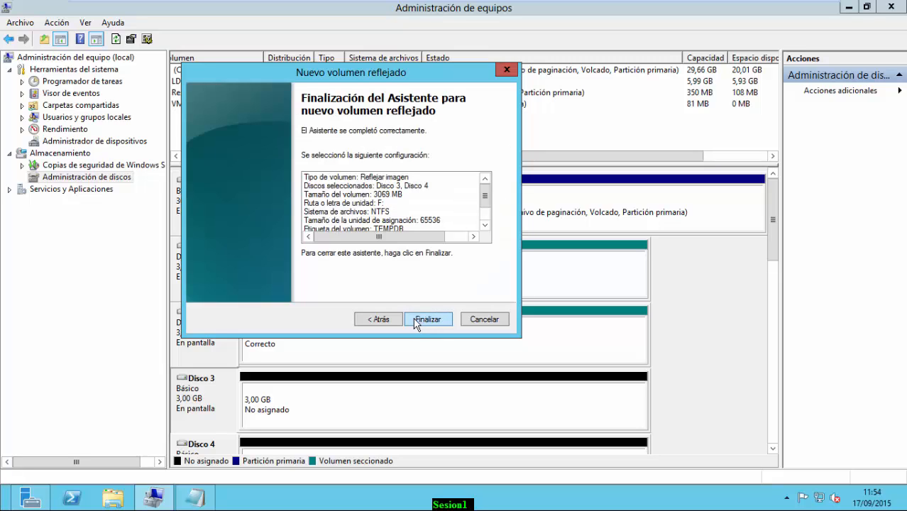
pyautogui.click(428, 324)
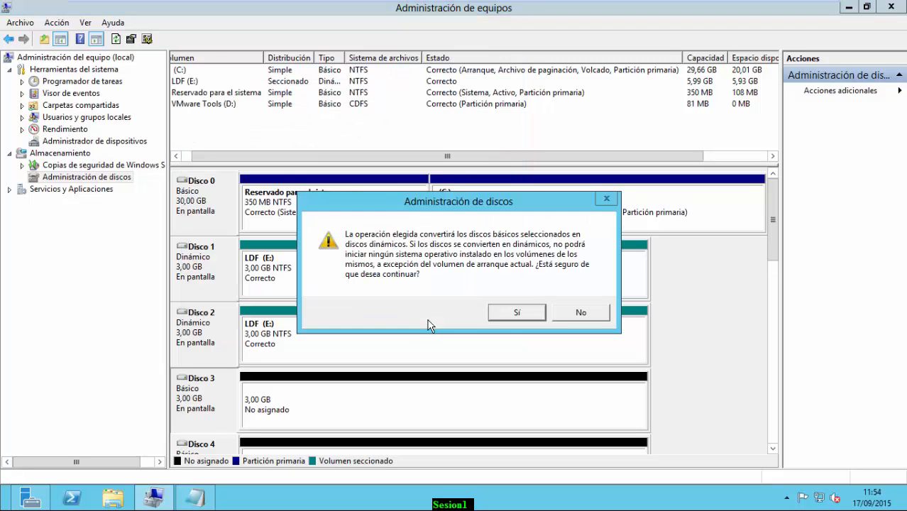
pyautogui.click(503, 314)
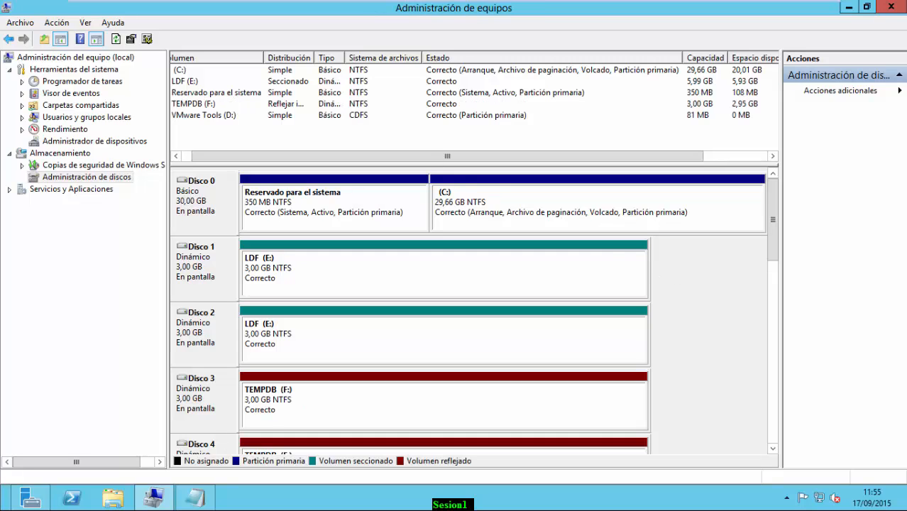
pyautogui.click(177, 157)
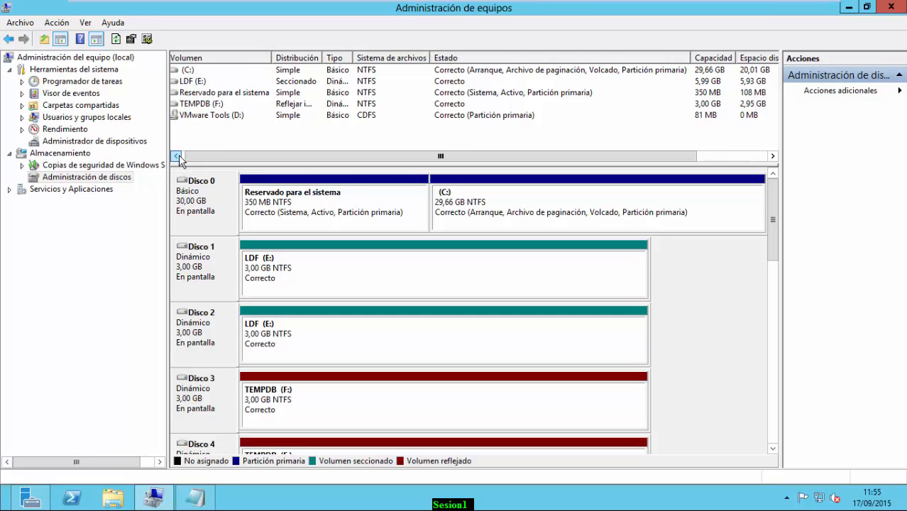
pyautogui.click(204, 104)
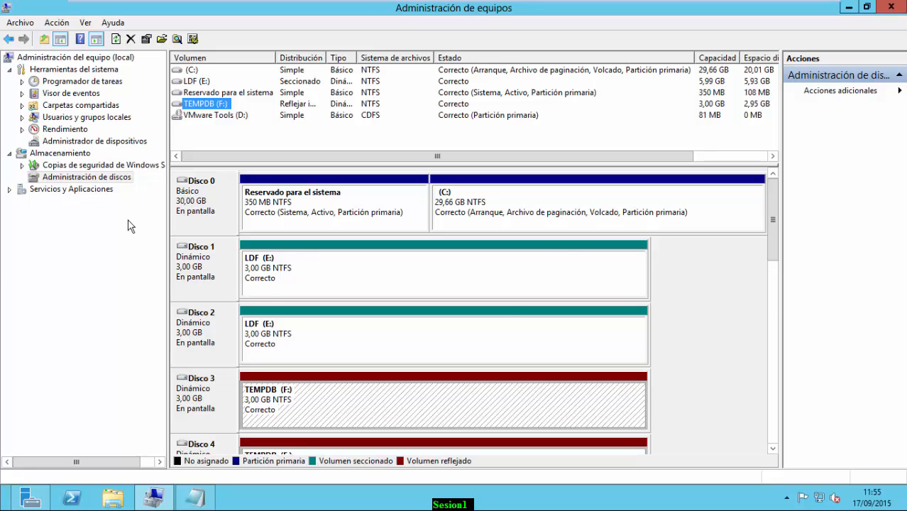
pyautogui.click(204, 498)
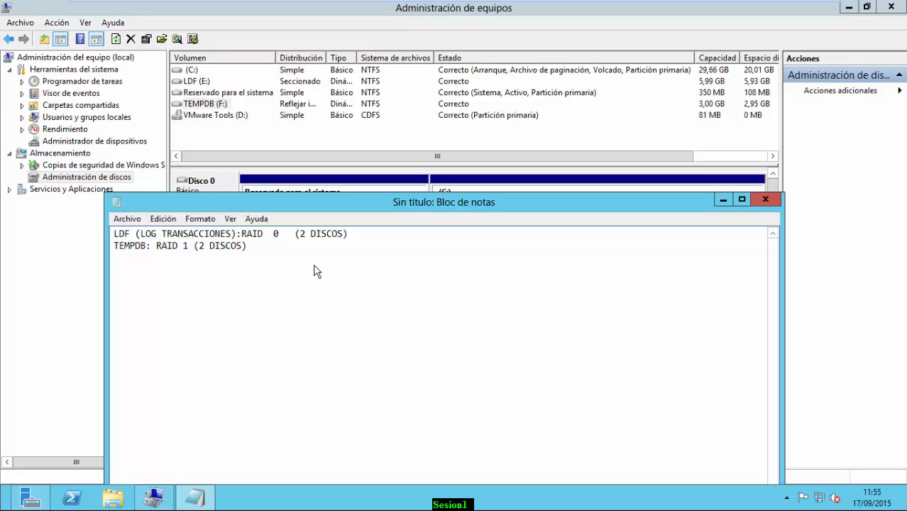
# Add the note line 'MDF,NDF:BD Y FILEGROUPS RAID5 O RAID10' and minimize Notepad
pyautogui.write('MDF,NDF:BD Y F')
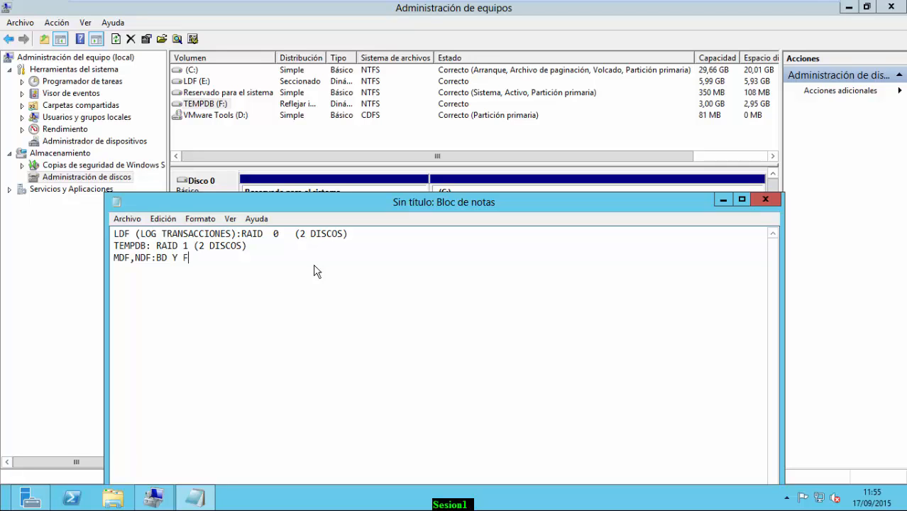
pyautogui.write('ILEGROUPS   RAID')
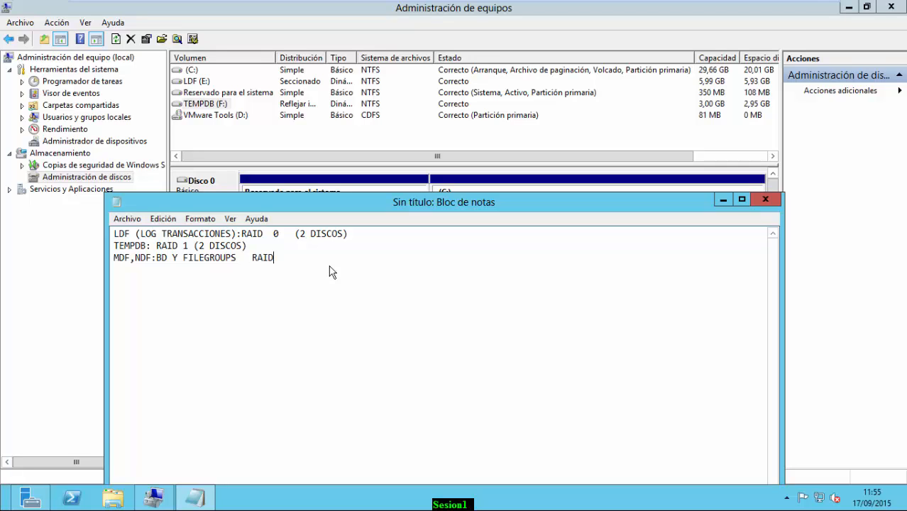
pyautogui.write('5 O RAID10')
pyautogui.moveTo(252, 260); pyautogui.dragTo(287, 260)
pyautogui.click(722, 200)
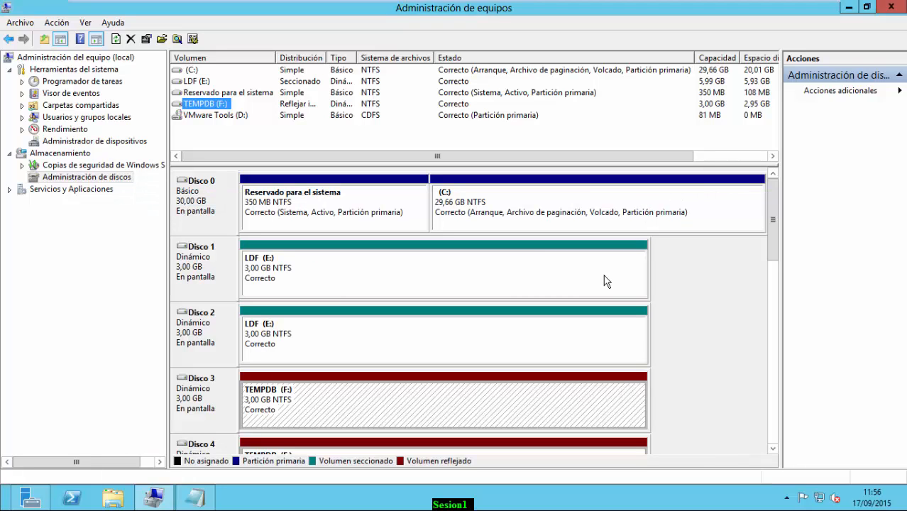
# Start a new RAID-5 volume from Disco 5
pyautogui.scroll(-1, 455, 357)
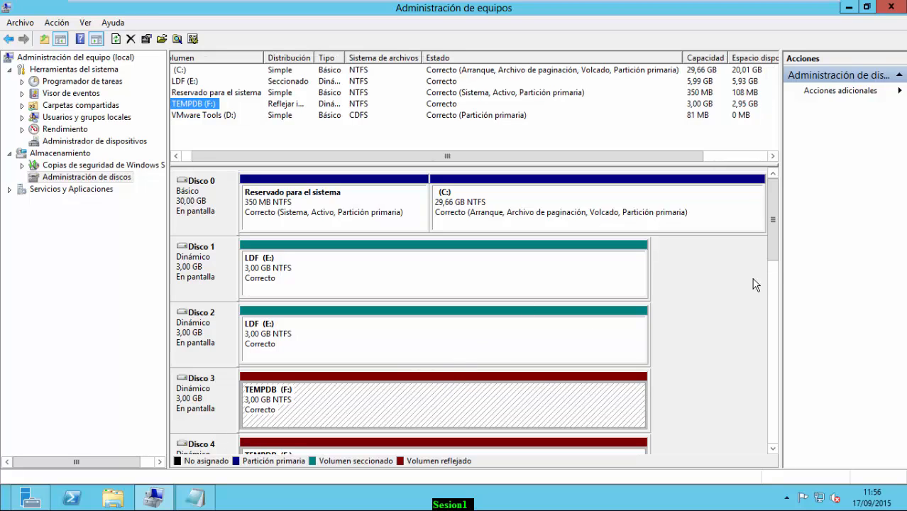
pyautogui.moveTo(772, 234); pyautogui.dragTo(775, 255)
pyautogui.click(202, 332)
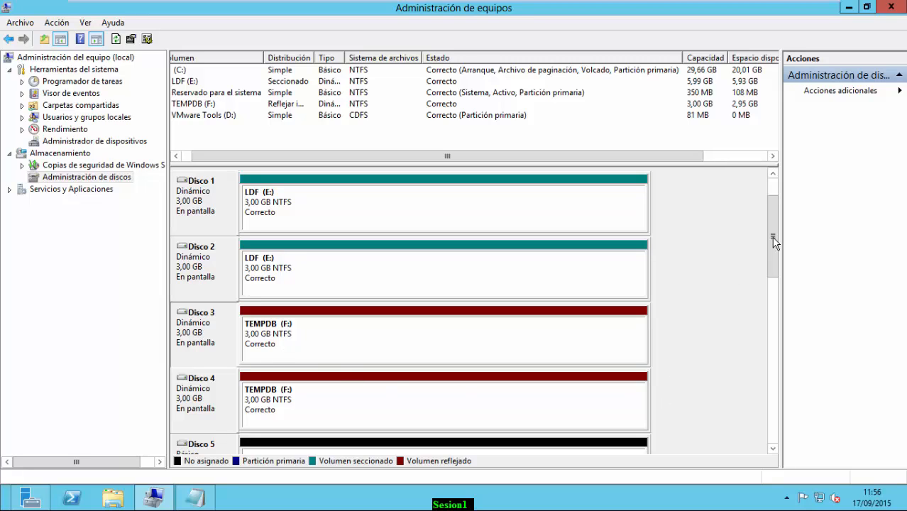
pyautogui.moveTo(774, 241); pyautogui.dragTo(774, 257)
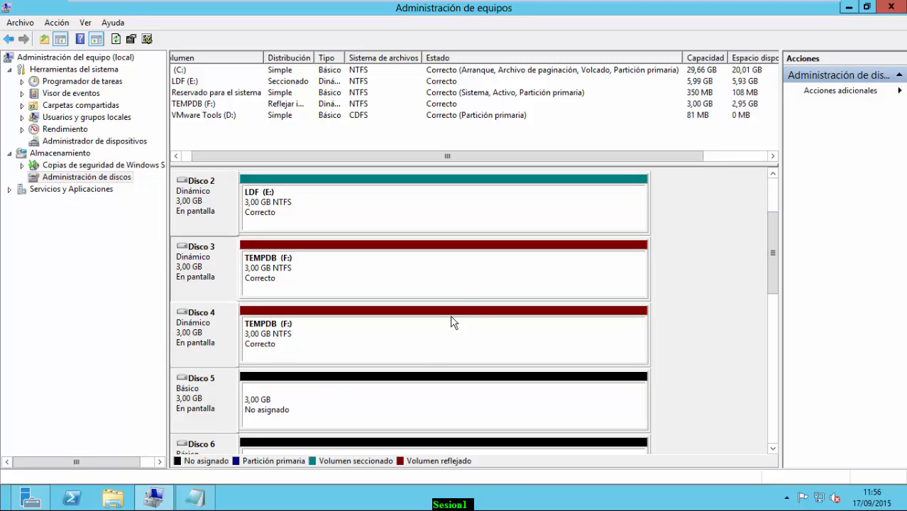
pyautogui.click(264, 401)
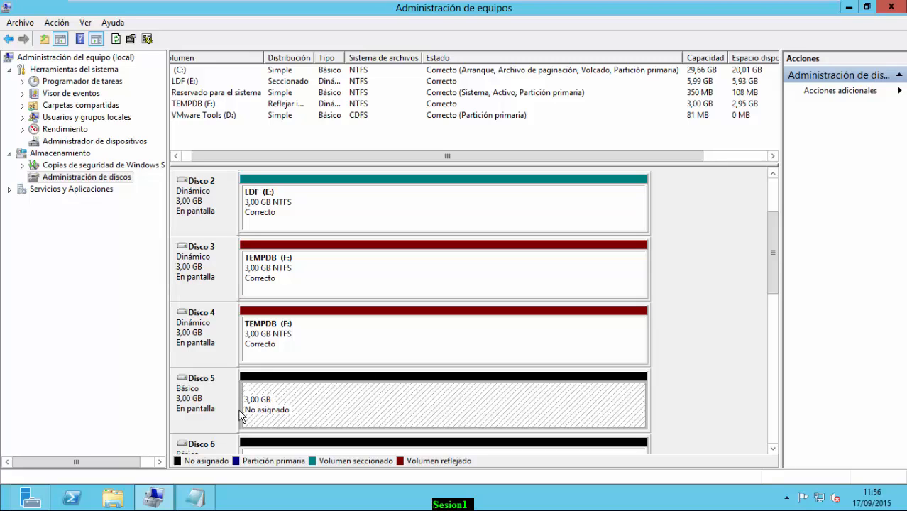
pyautogui.click(192, 404)
pyautogui.rightClick(209, 403)
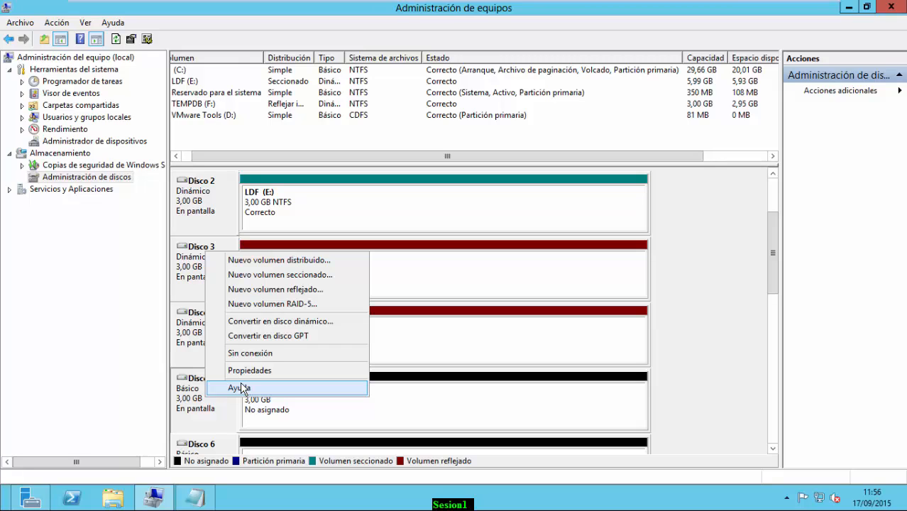
pyautogui.click(282, 304)
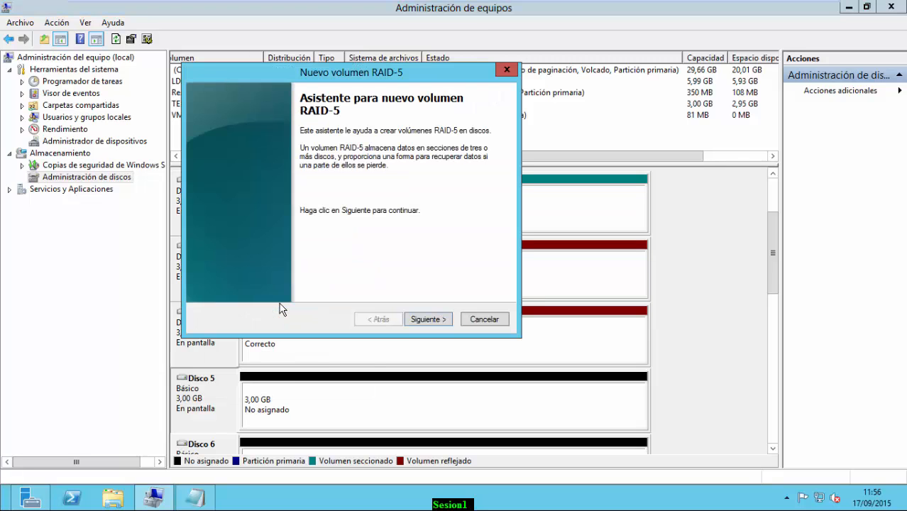
# Add Disco 6 and Disco 7 to the RAID-5 volume alongside Disco 5
pyautogui.click(419, 320)
pyautogui.click(259, 179)
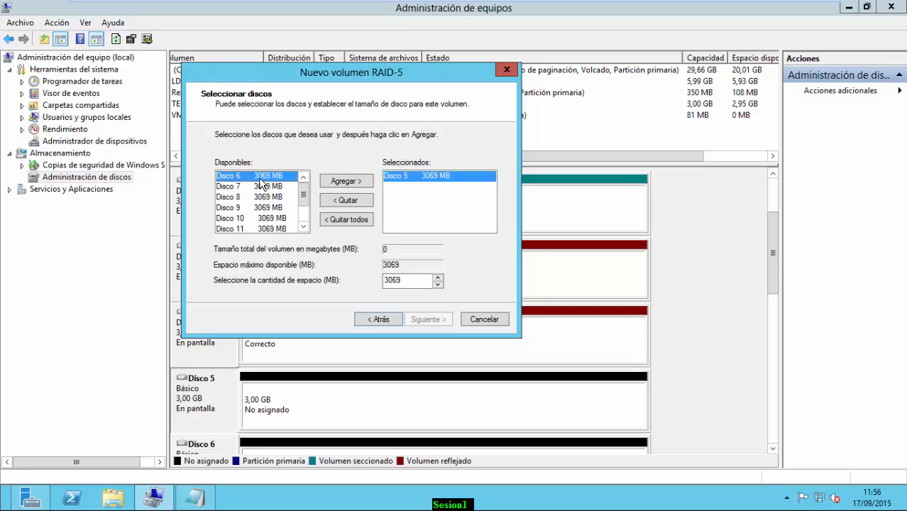
pyautogui.click(331, 186)
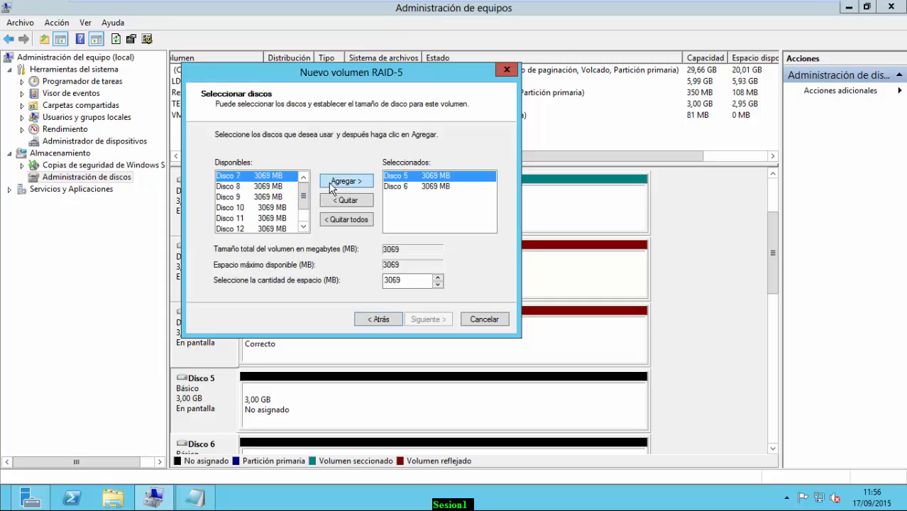
pyautogui.click(331, 186)
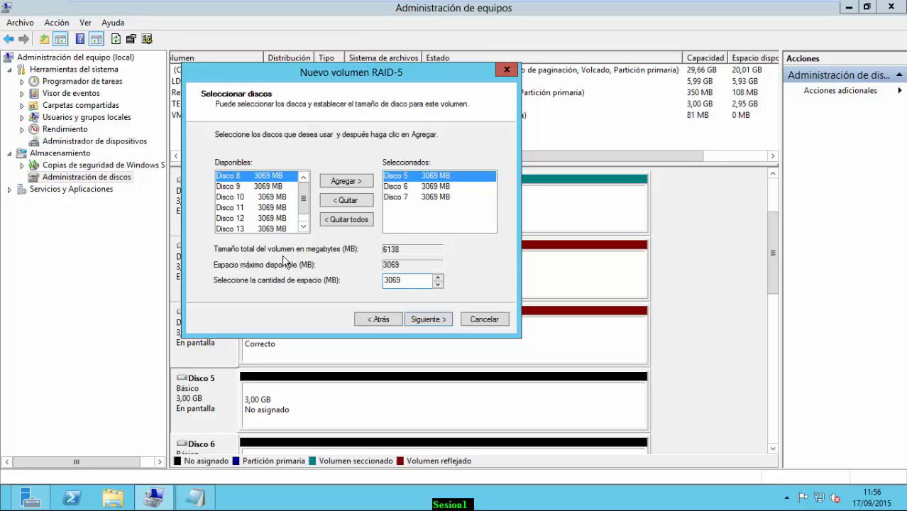
pyautogui.click(427, 324)
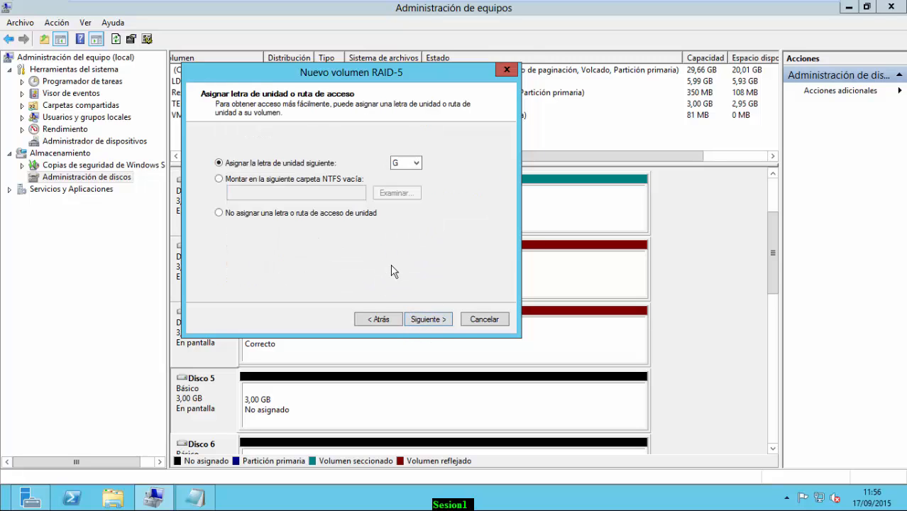
# Keep letter G and format NTFS with 64 KB units, label MDF and quick format
pyautogui.click(429, 321)
pyautogui.click(428, 214)
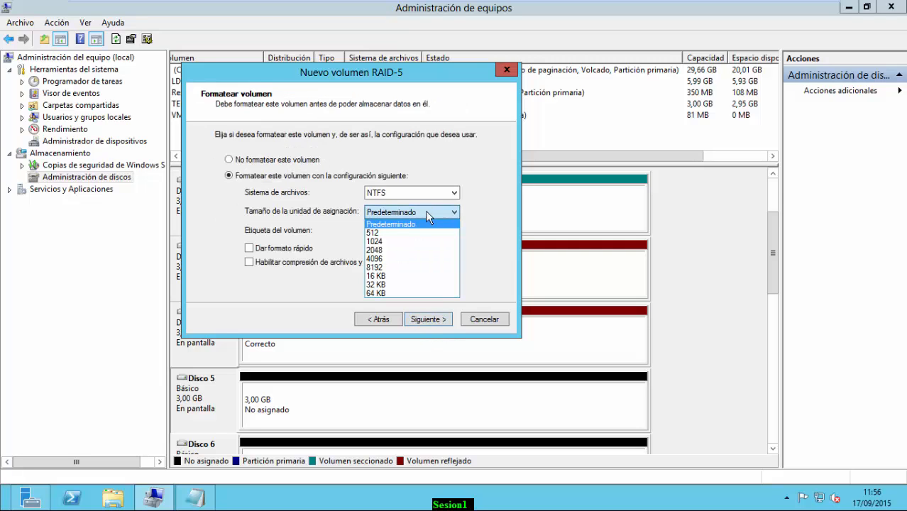
pyautogui.click(382, 291)
pyautogui.moveTo(421, 230); pyautogui.dragTo(355, 229)
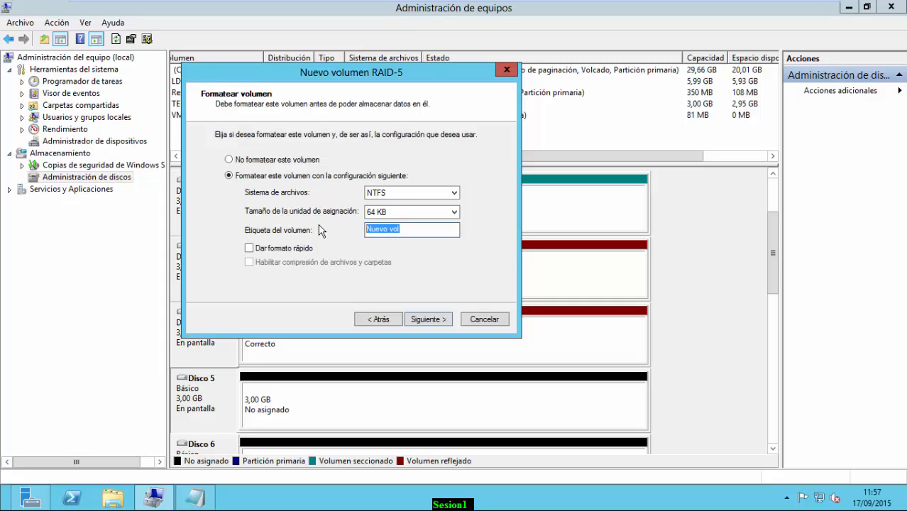
pyautogui.write('MDF')
pyautogui.click(265, 249)
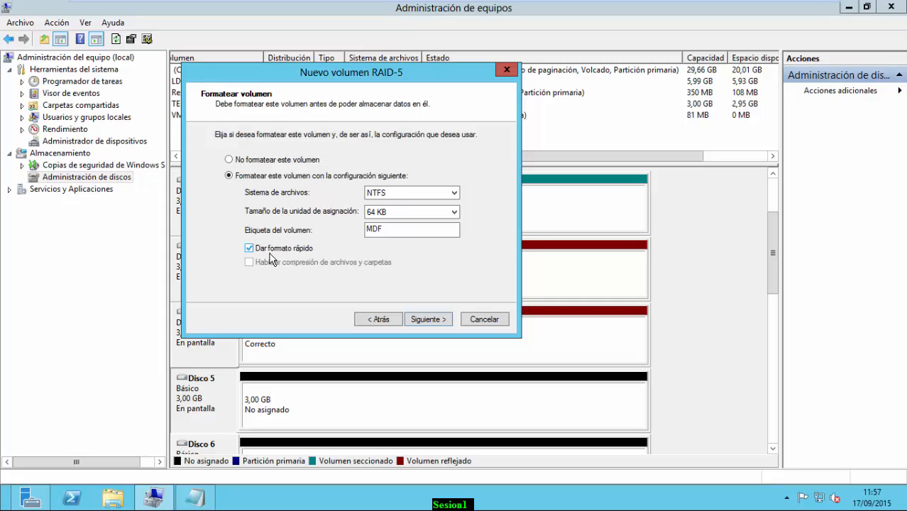
# Finish the MDF (G:) RAID-5 volume, accept dynamic conversion, and reopen the notes
pyautogui.click(423, 321)
pyautogui.click(421, 321)
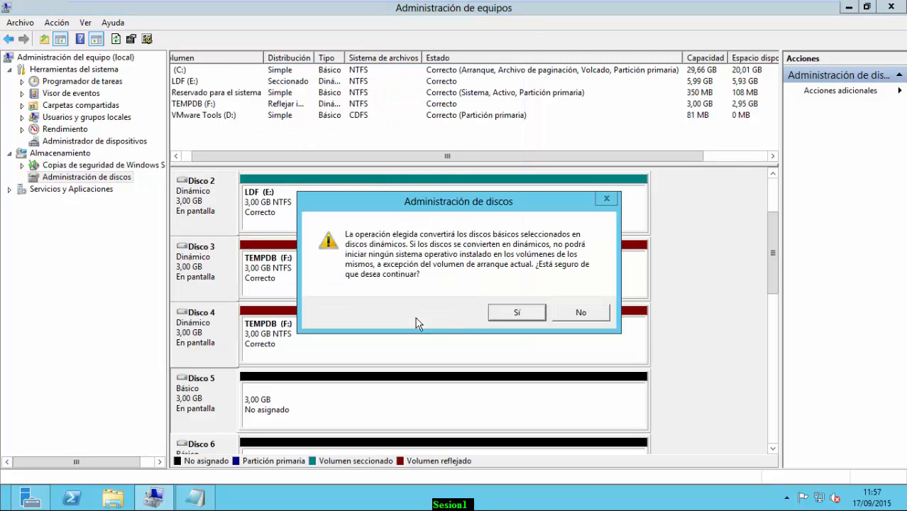
pyautogui.click(504, 314)
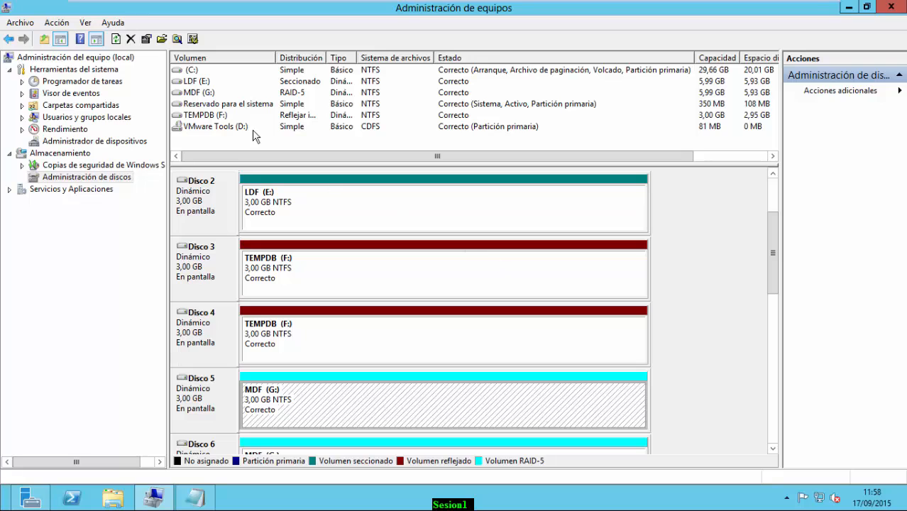
pyautogui.click(772, 450)
pyautogui.click(773, 450)
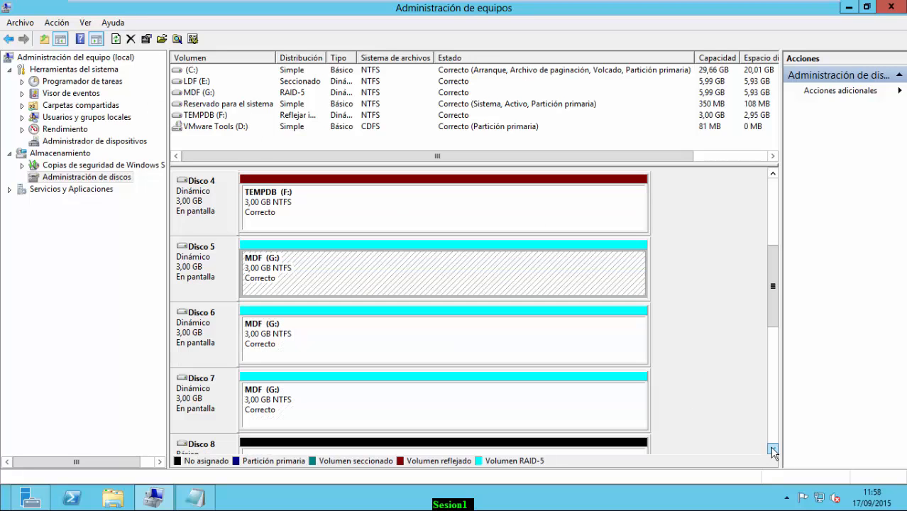
pyautogui.click(773, 450)
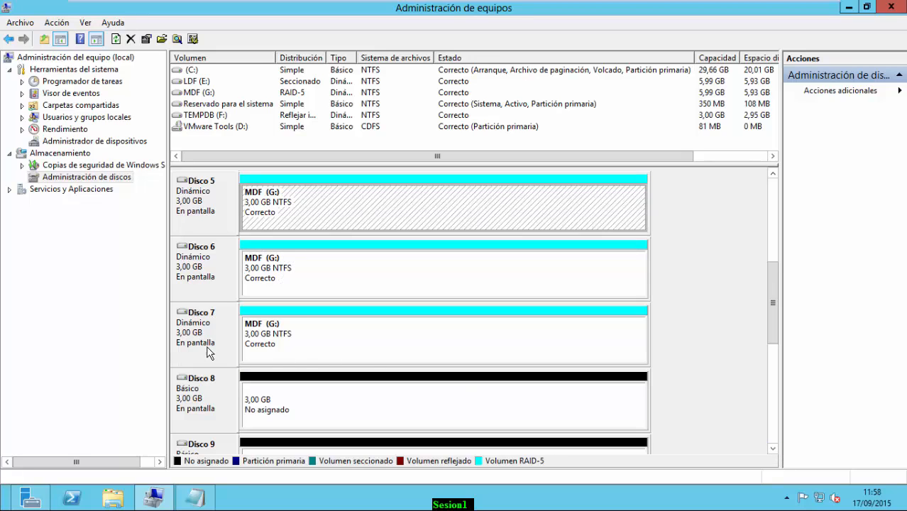
pyautogui.click(774, 449)
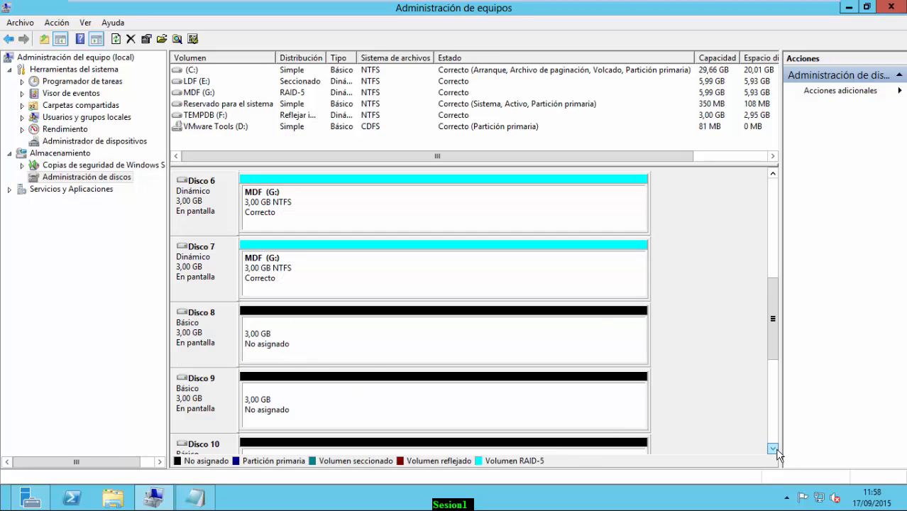
pyautogui.click(774, 449)
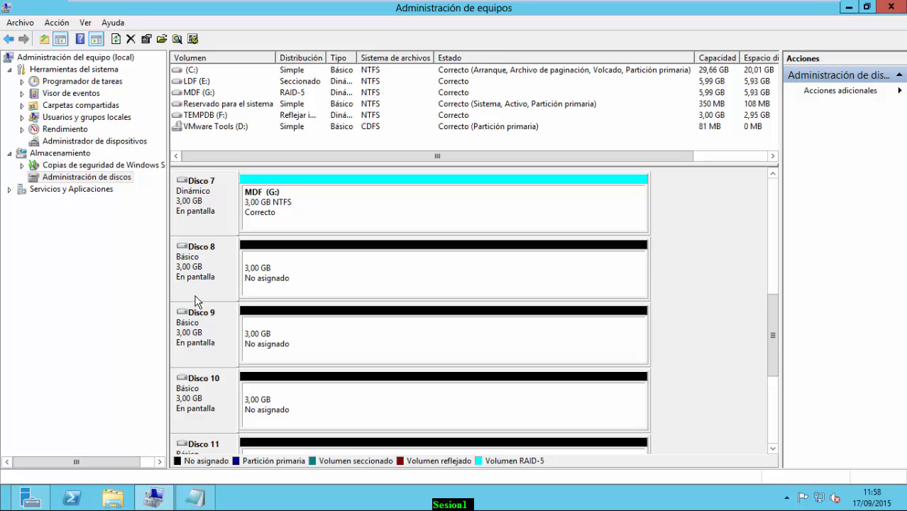
pyautogui.click(204, 493)
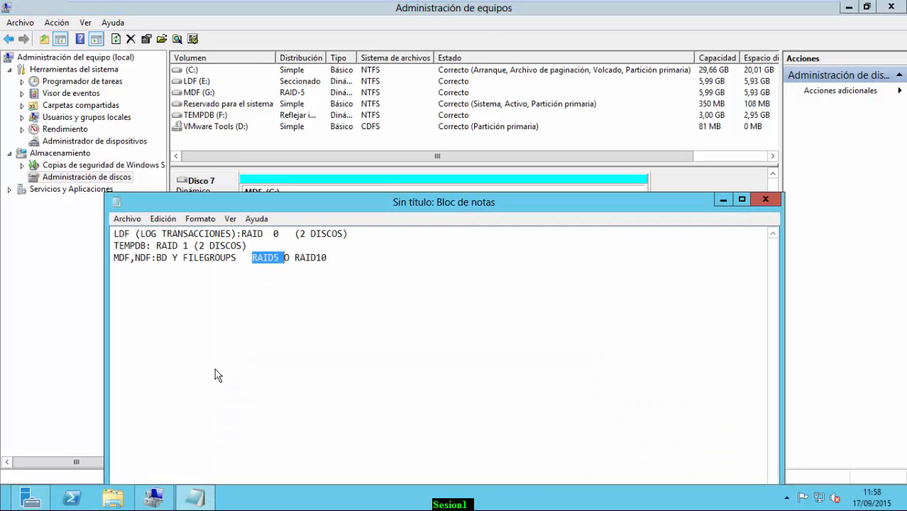
# Add a fourth note line 'BACKUP: RAID' and minimize Notepad
pyautogui.click(338, 266)
pyautogui.write('BACKUP:')
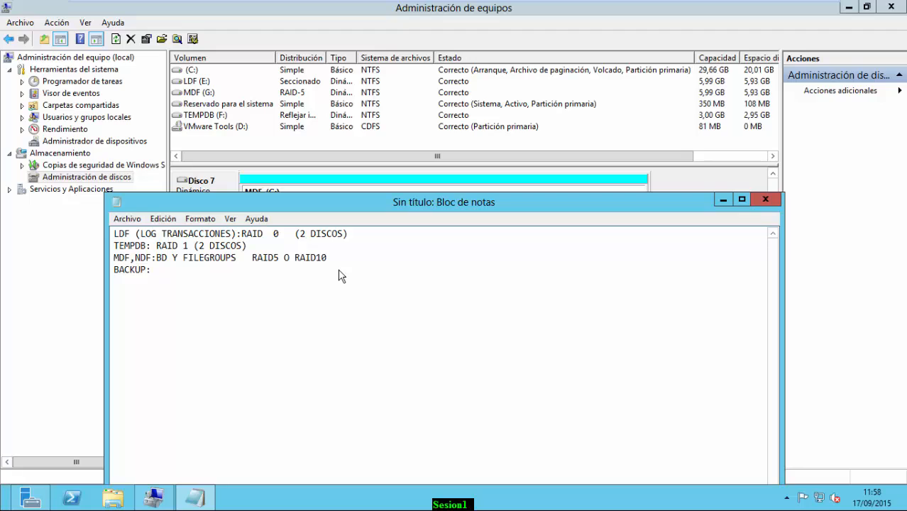
pyautogui.write('RAID5')
pyautogui.click(723, 199)
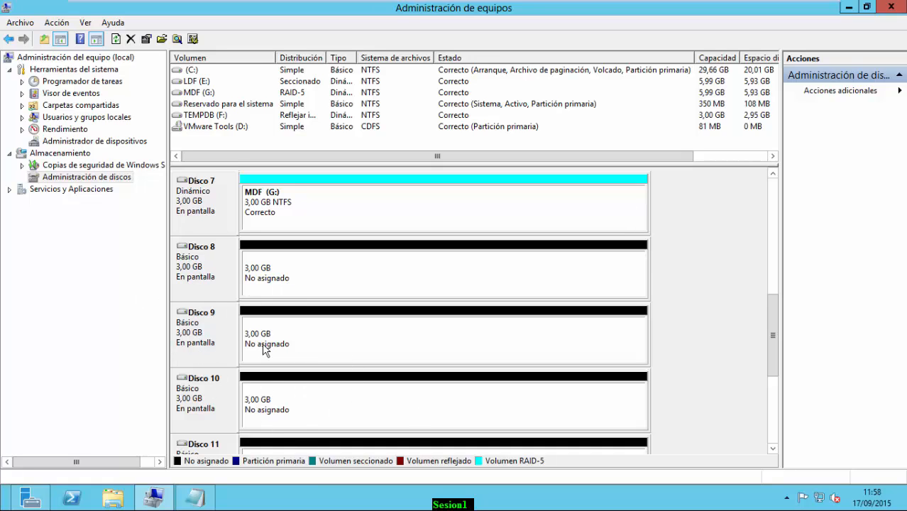
# Start a RAID-5 volume on Disco 8 with Disco 9 and Disco 10 added
pyautogui.click(207, 272)
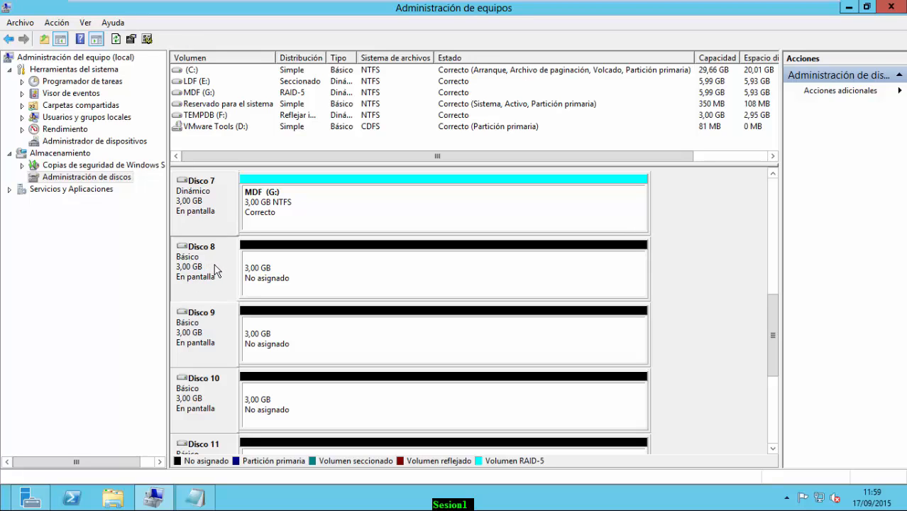
pyautogui.rightClick(196, 266)
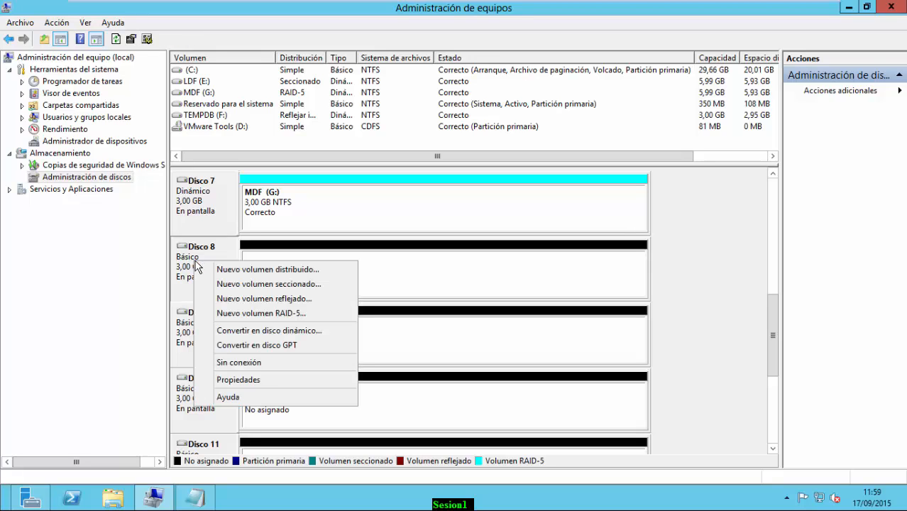
pyautogui.click(278, 321)
pyautogui.click(429, 319)
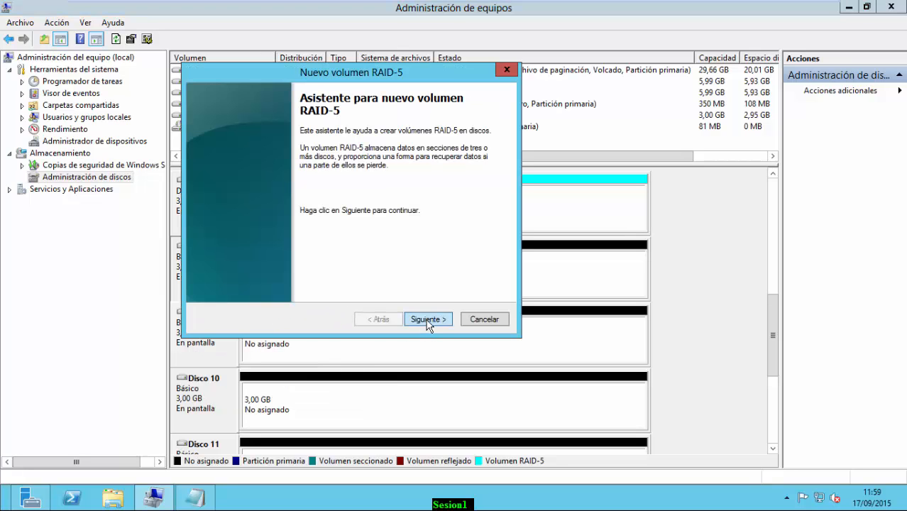
pyautogui.click(256, 184)
pyautogui.click(257, 176)
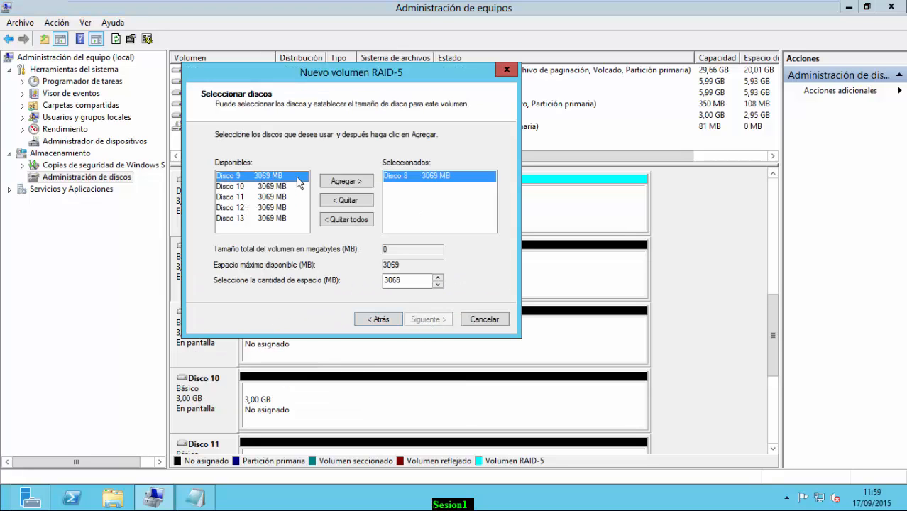
pyautogui.click(338, 183)
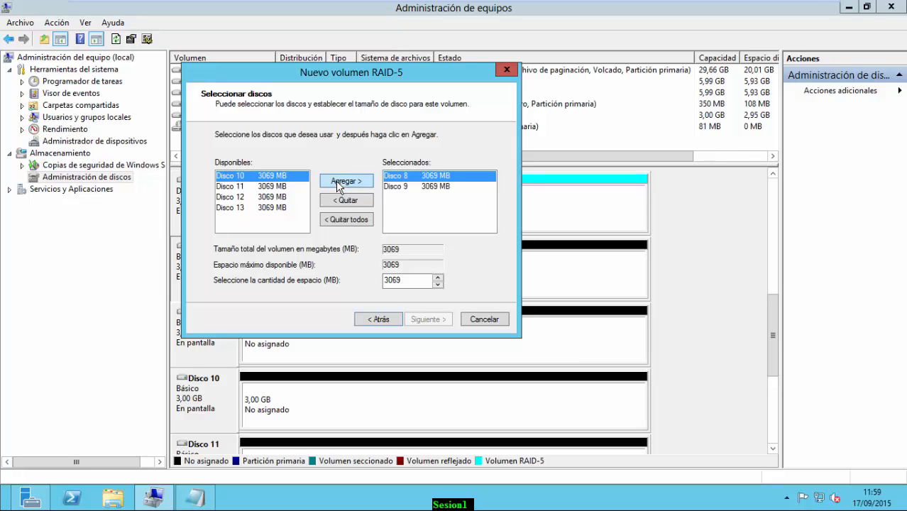
pyautogui.click(339, 183)
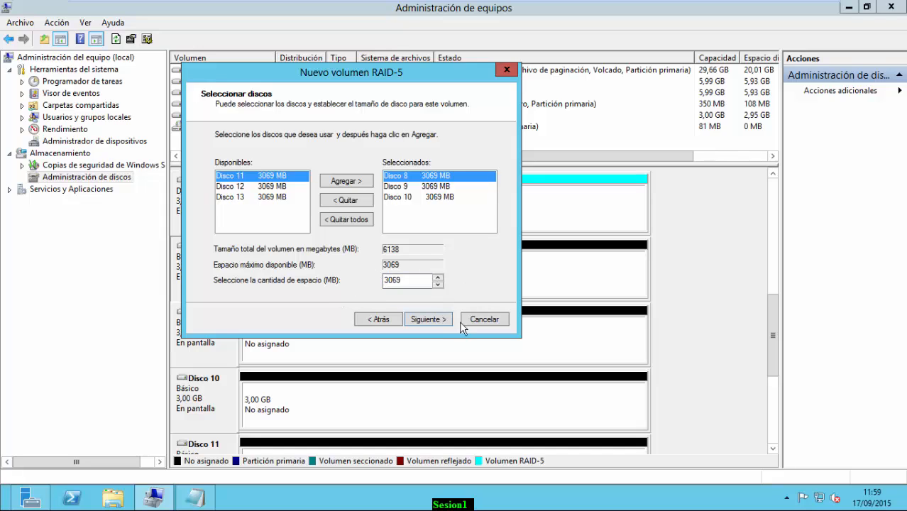
pyautogui.click(429, 319)
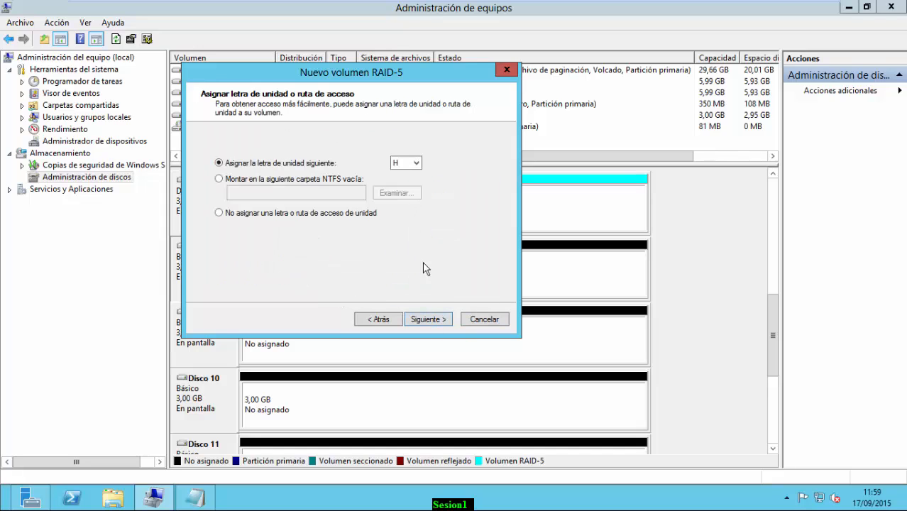
# Assign letter H, 64 KB units, quick format and label BACKUP, then finish the wizard
pyautogui.click(426, 321)
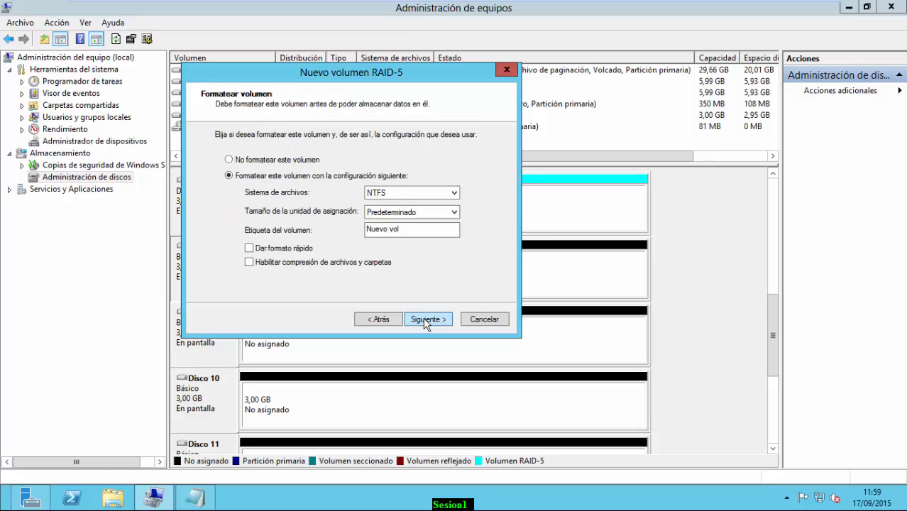
pyautogui.click(412, 213)
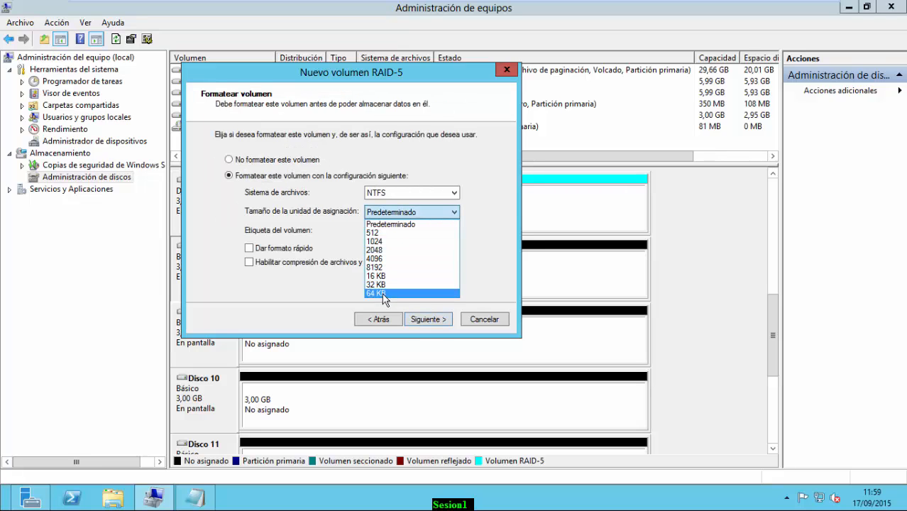
pyautogui.click(382, 293)
pyautogui.click(410, 227)
pyautogui.click(249, 248)
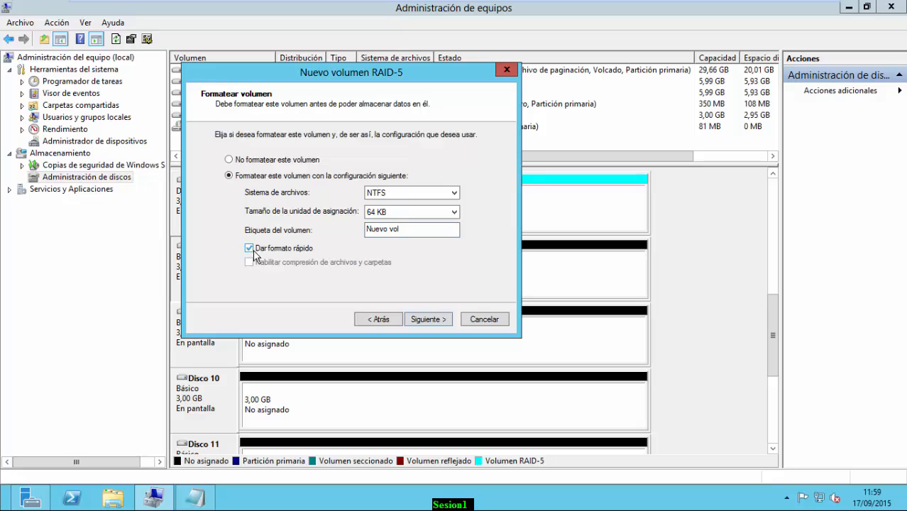
pyautogui.moveTo(424, 230); pyautogui.dragTo(307, 230)
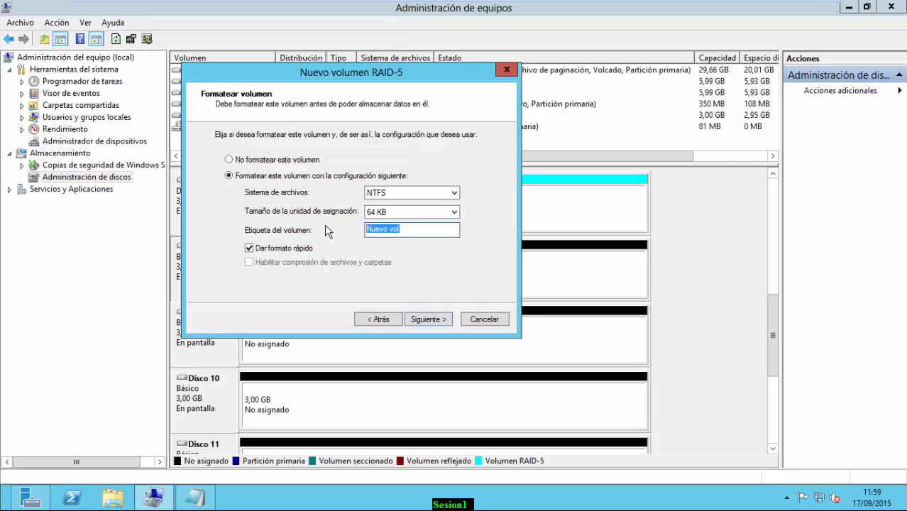
pyautogui.write('BACKUP')
pyautogui.click(422, 321)
pyautogui.click(424, 319)
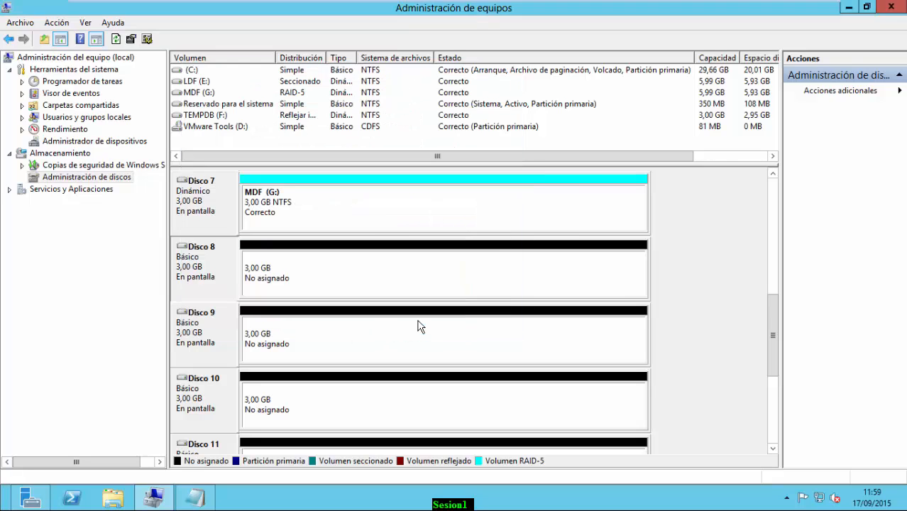
# Confirm the BACKUP (H:) volume, then add the note line 'SYSTEM: RAID 5' and minimize Notepad
pyautogui.click(517, 316)
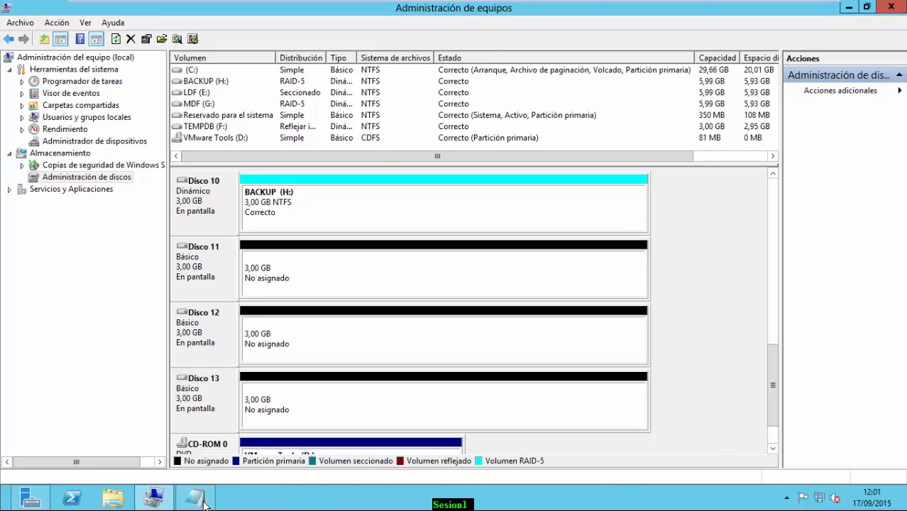
pyautogui.moveTo(204, 503)
pyautogui.click(211, 432)
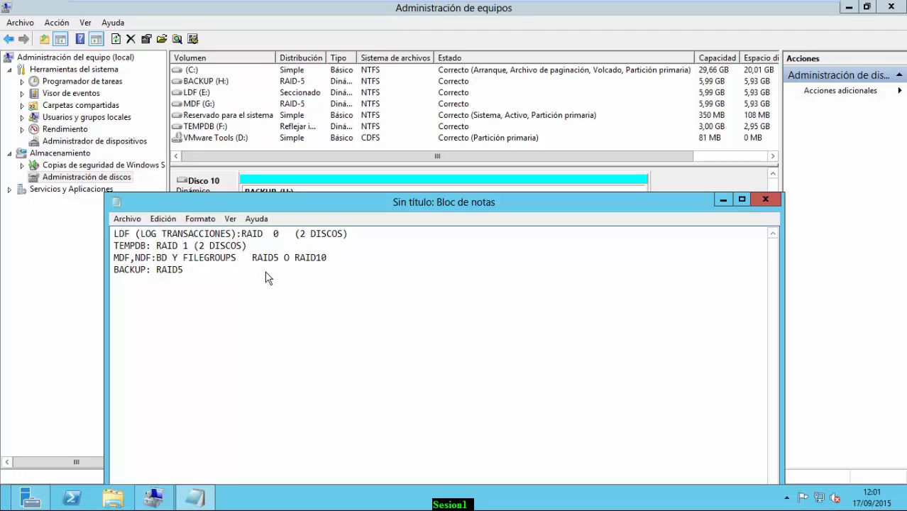
pyautogui.press('Return')
pyautogui.write('SYSTEN')
pyautogui.write(': RAID 5')
pyautogui.click(723, 199)
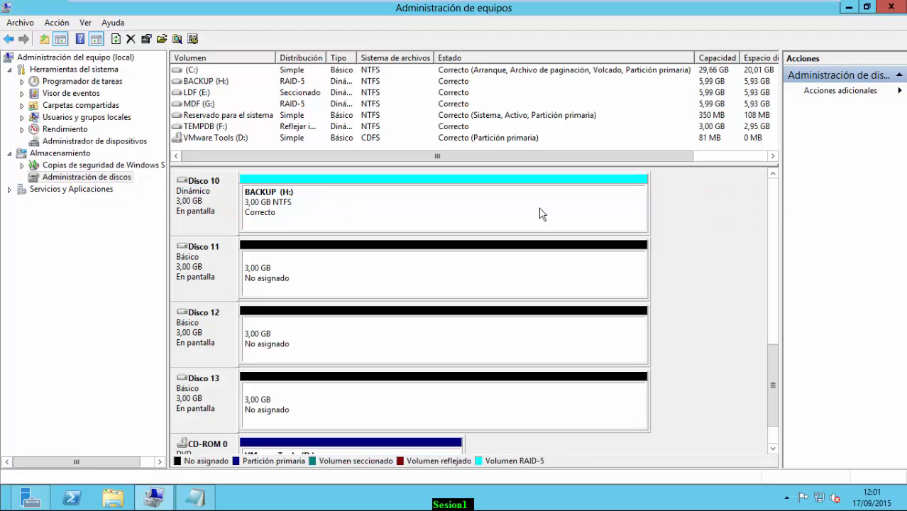
# Start a RAID-5 volume on Disco 11 with Disco 12 and Disco 13 added
pyautogui.rightClick(210, 259)
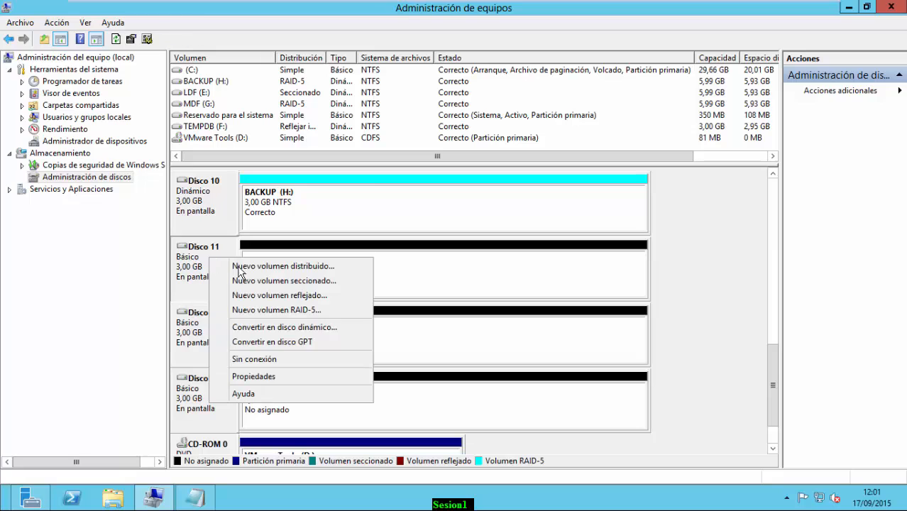
pyautogui.click(269, 312)
pyautogui.click(429, 320)
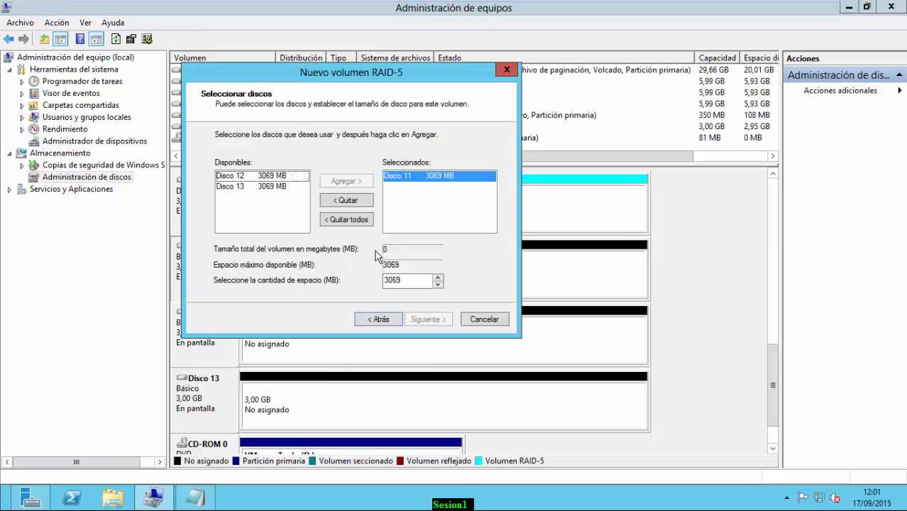
pyautogui.click(272, 176)
pyautogui.click(354, 183)
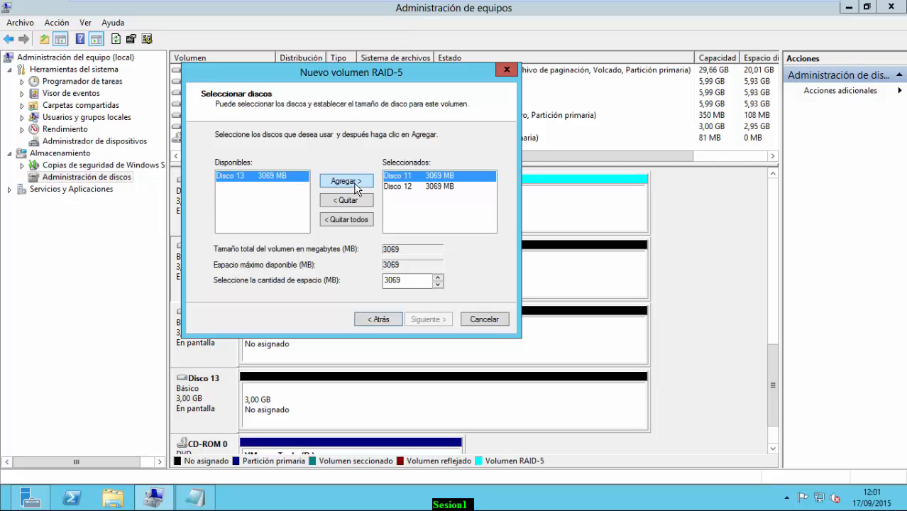
pyautogui.click(355, 185)
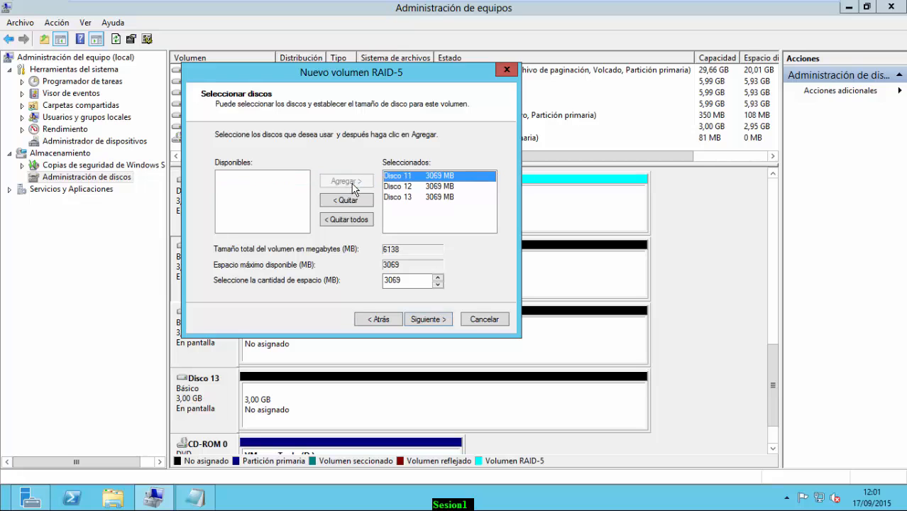
pyautogui.click(423, 321)
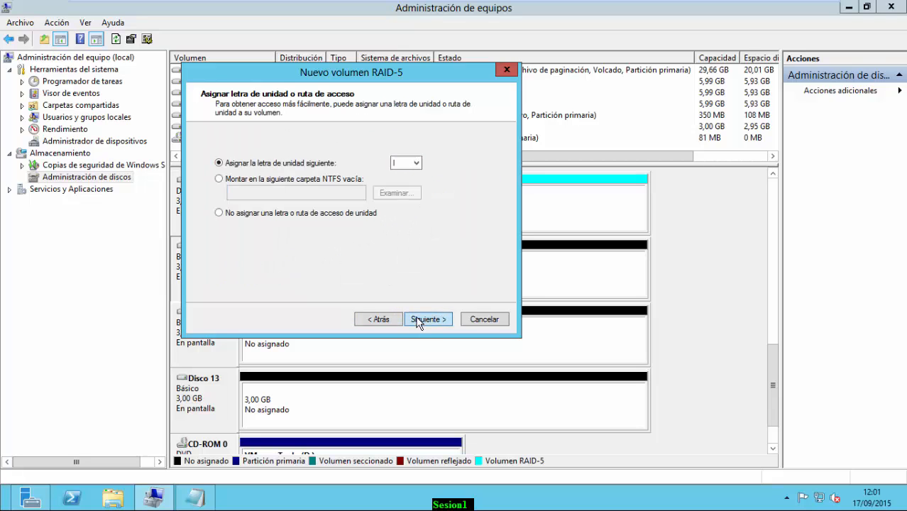
# Assign letter I, 64 KB units, label SYSTEM and quick format, then finish and confirm
pyautogui.click(421, 319)
pyautogui.click(403, 219)
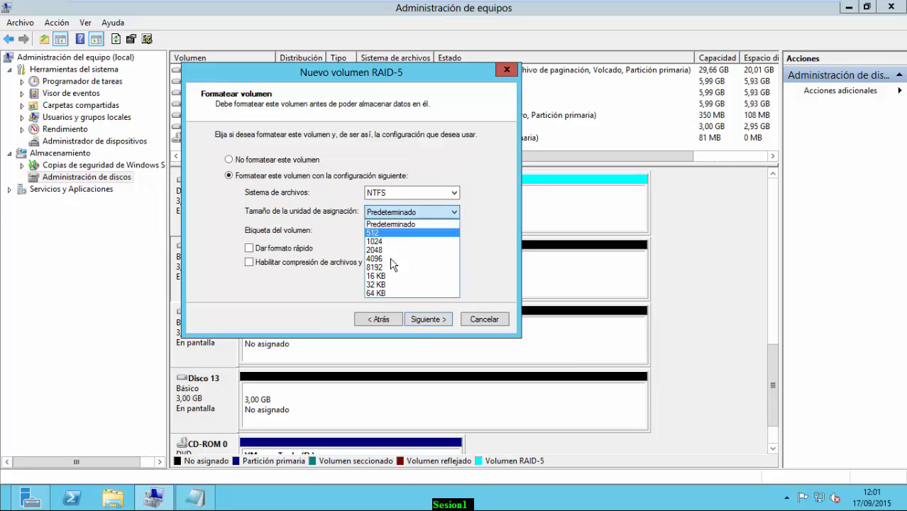
pyautogui.click(385, 288)
pyautogui.moveTo(419, 231); pyautogui.dragTo(267, 231)
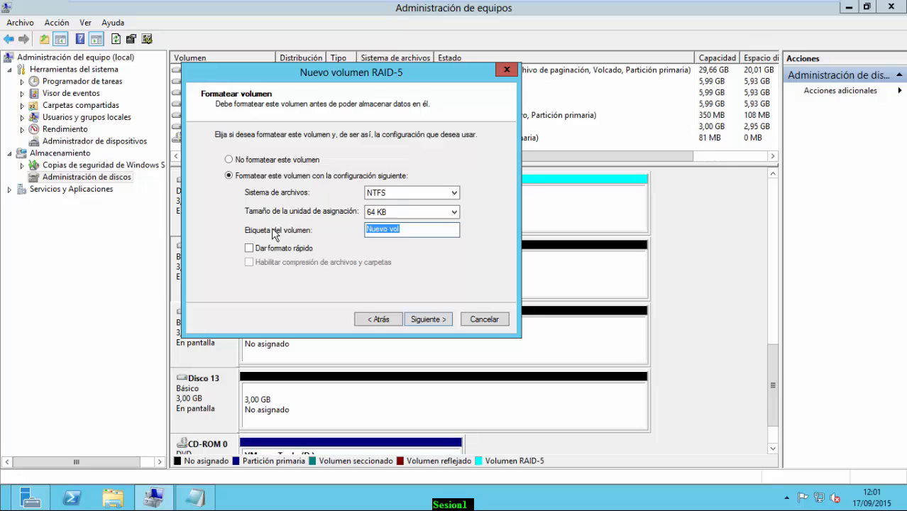
pyautogui.write('SYSTEM')
pyautogui.click(249, 248)
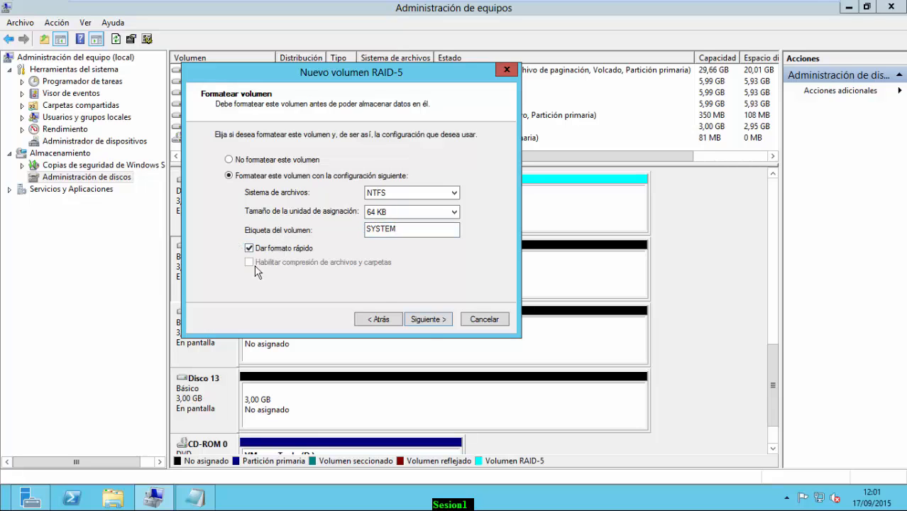
pyautogui.click(427, 320)
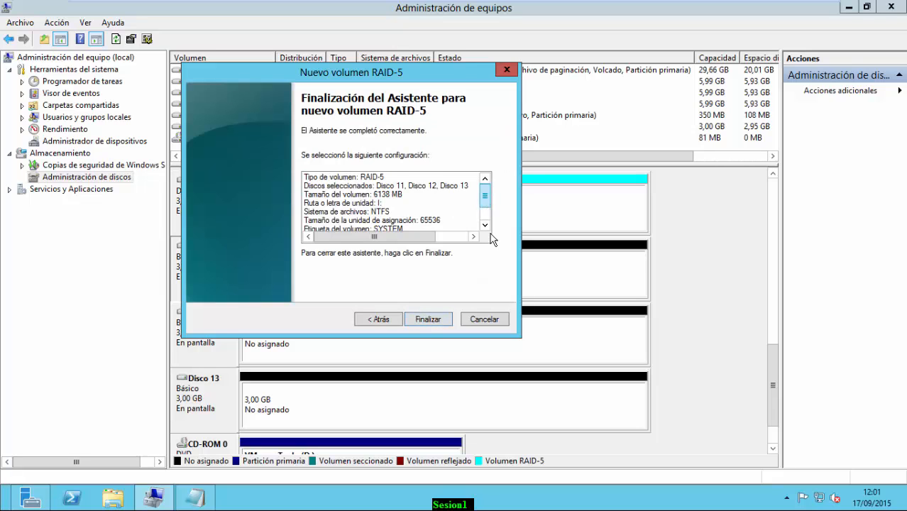
pyautogui.scroll(-1, 492, 240)
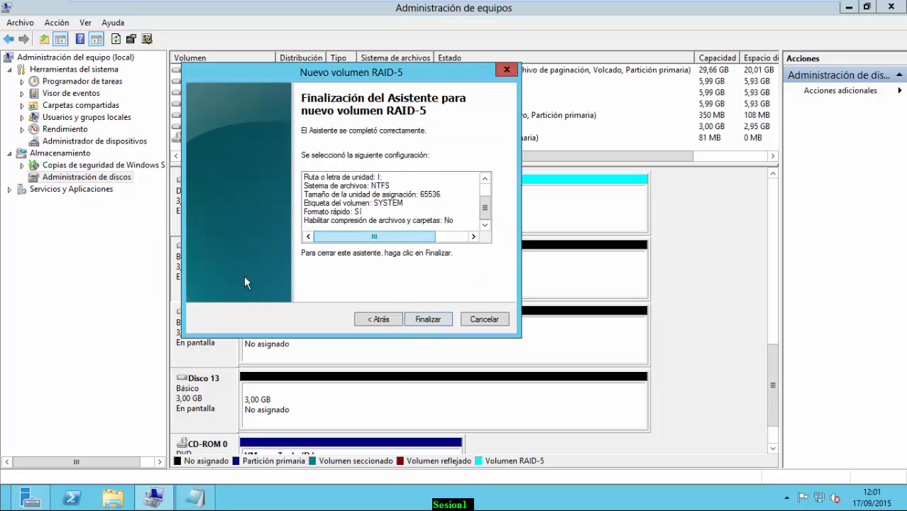
pyautogui.click(434, 320)
pyautogui.click(513, 313)
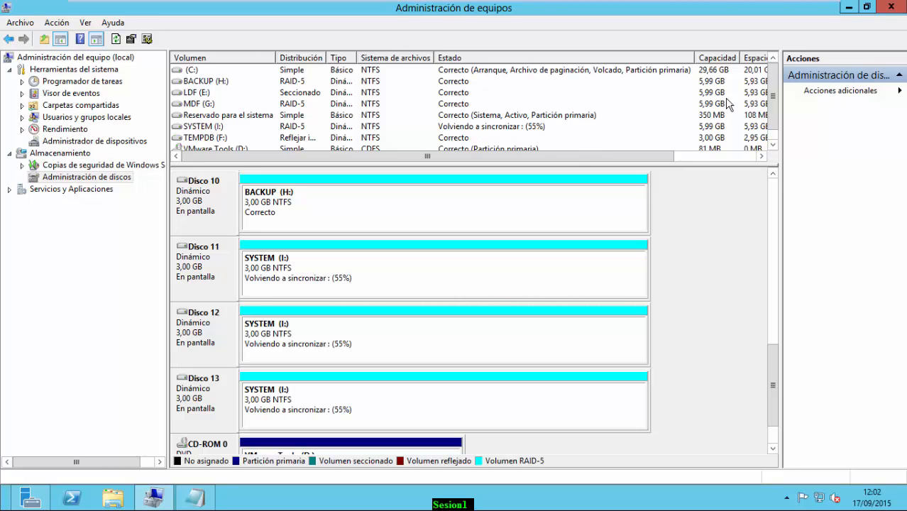
# Check the volume list's free-space columns while SYSTEM (I:) resynchronizes toward 70%
pyautogui.click(742, 156)
pyautogui.click(263, 156)
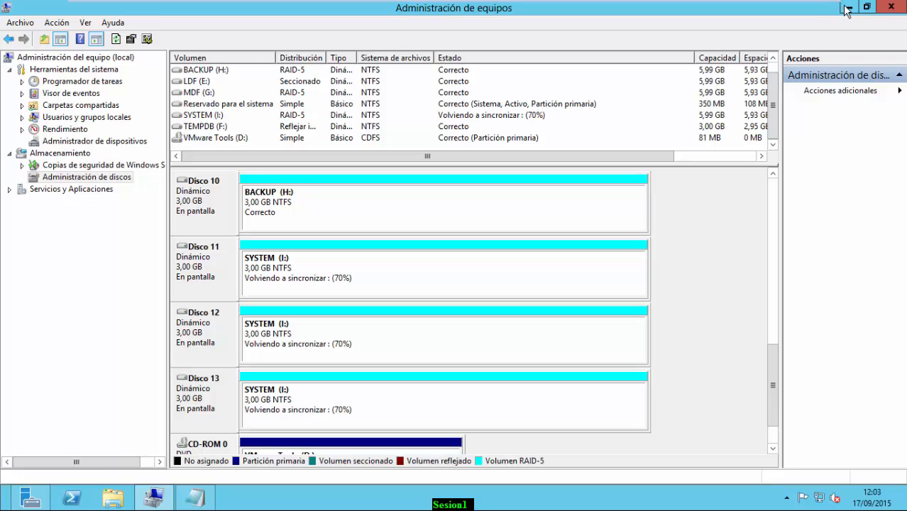
# Minimize Administración de equipos and show a single maximized Bibliotecas window with drives E: through I:
pyautogui.click(112, 497)
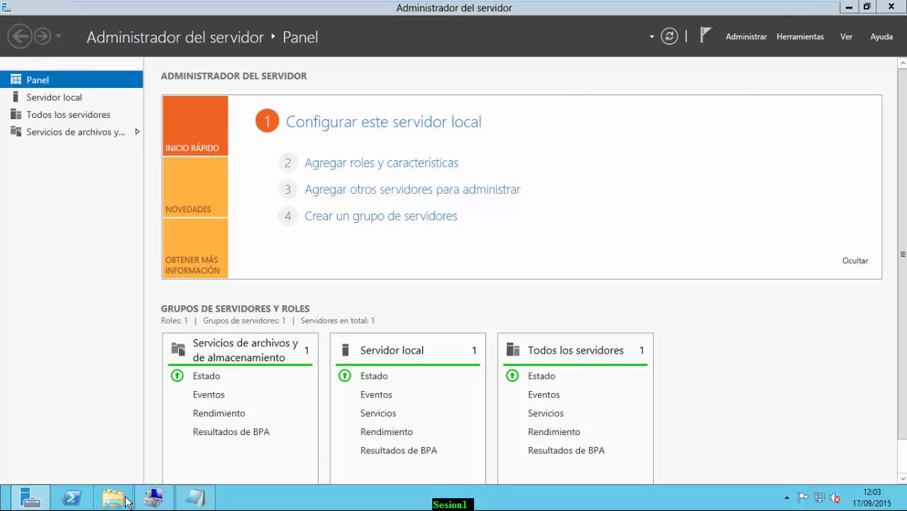
pyautogui.doubleClick(125, 500)
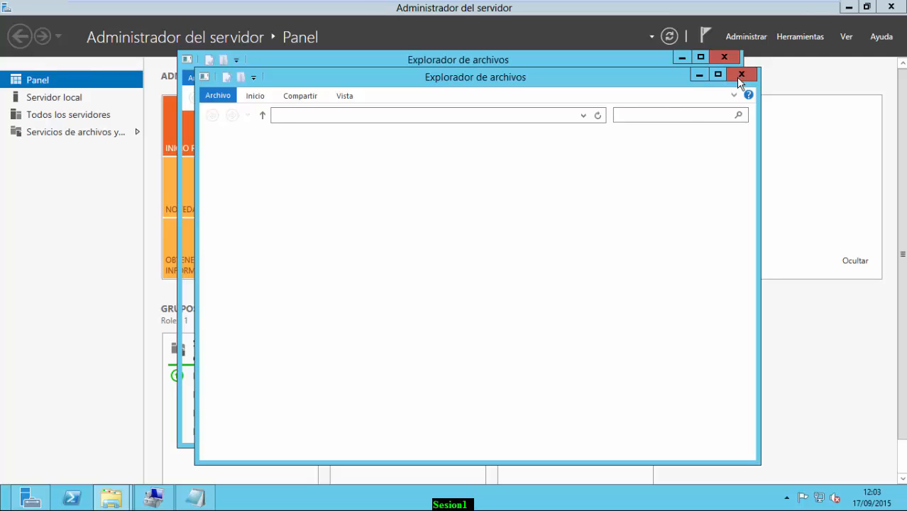
pyautogui.click(740, 75)
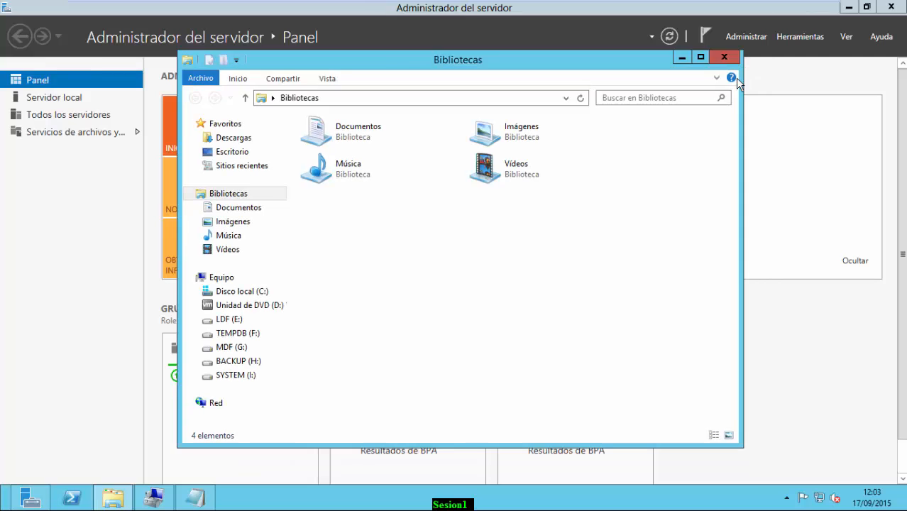
pyautogui.click(701, 60)
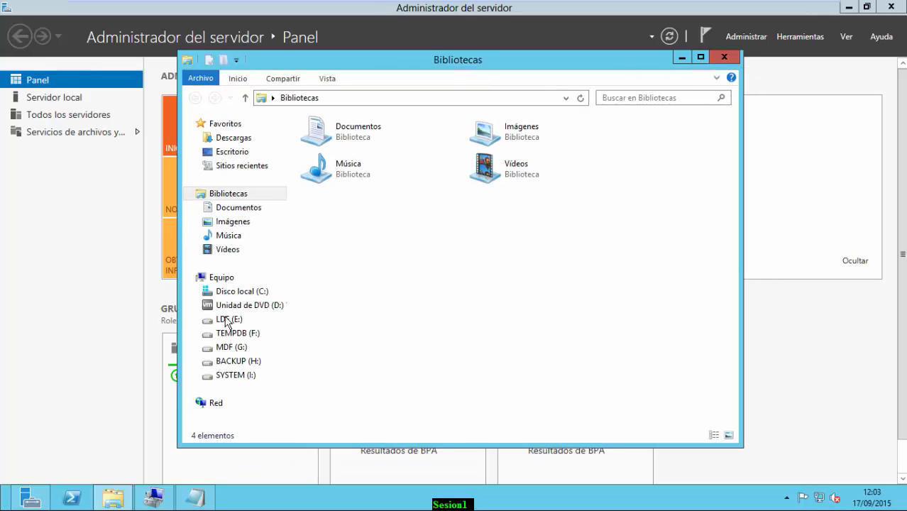